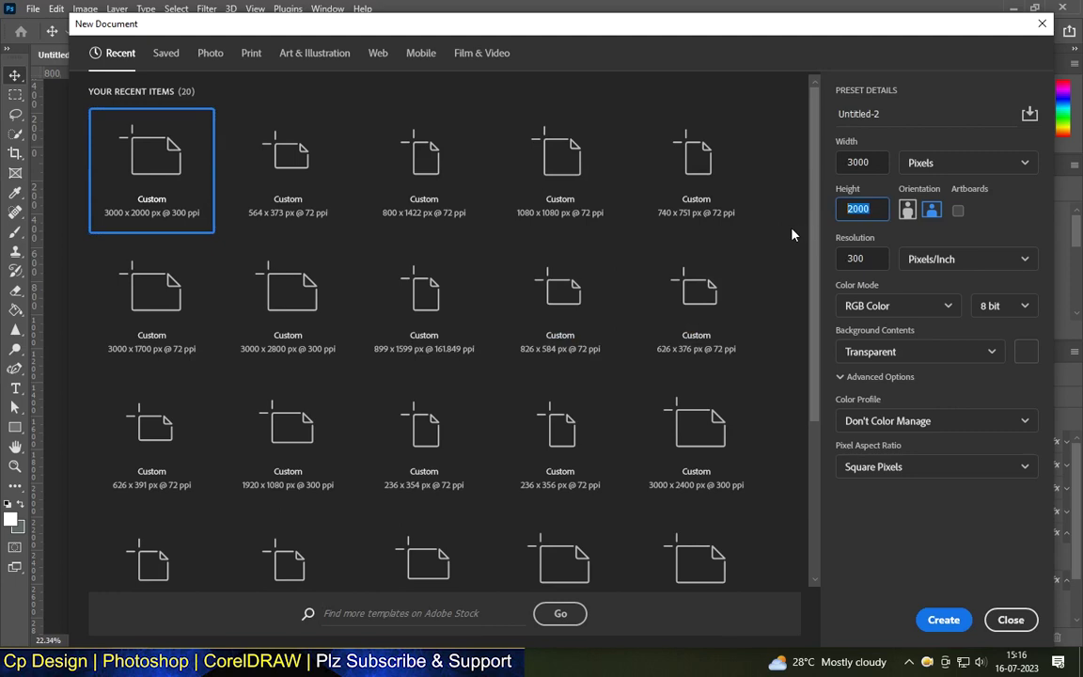
Step: Create the 3000×1700 px, 300 ppi document and add a Solid Color fill layer
type("1700")
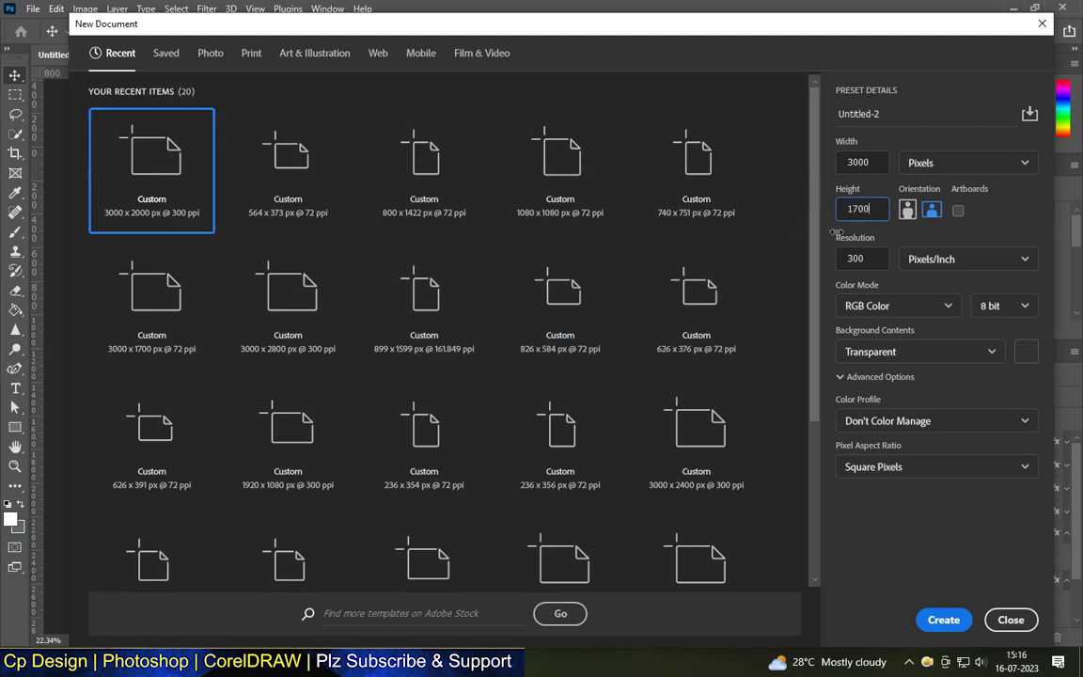
key("Return")
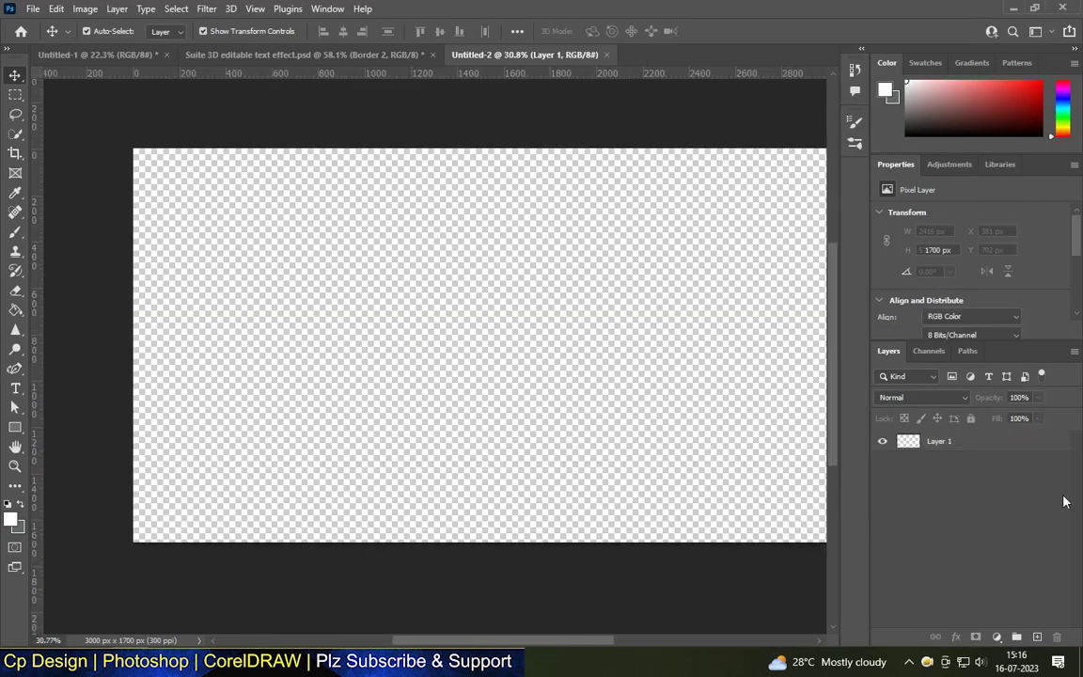
left_click(1003, 640)
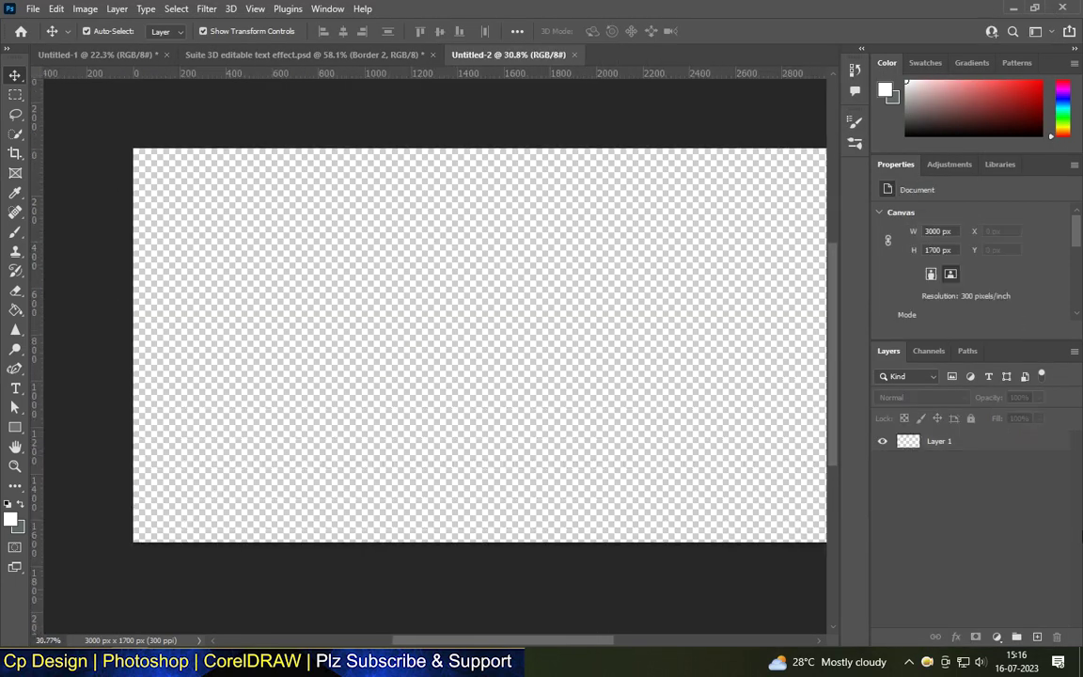
left_click(988, 377)
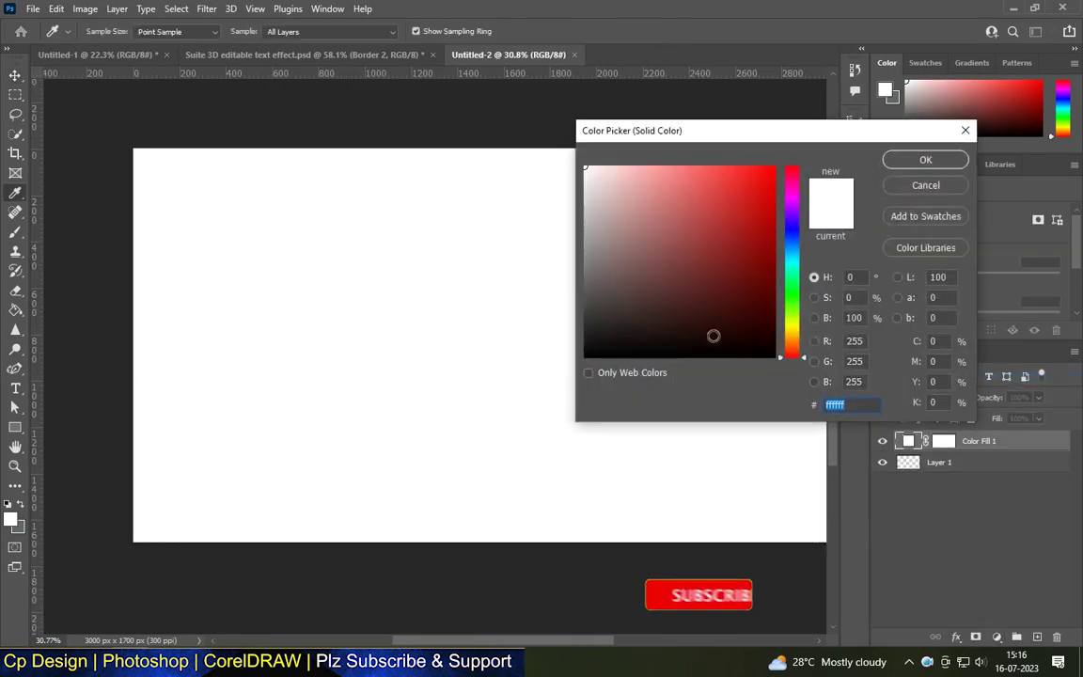
Step: Set the fill colour to dark grey-brown #272422
left_click(621, 318)
left_click(792, 346)
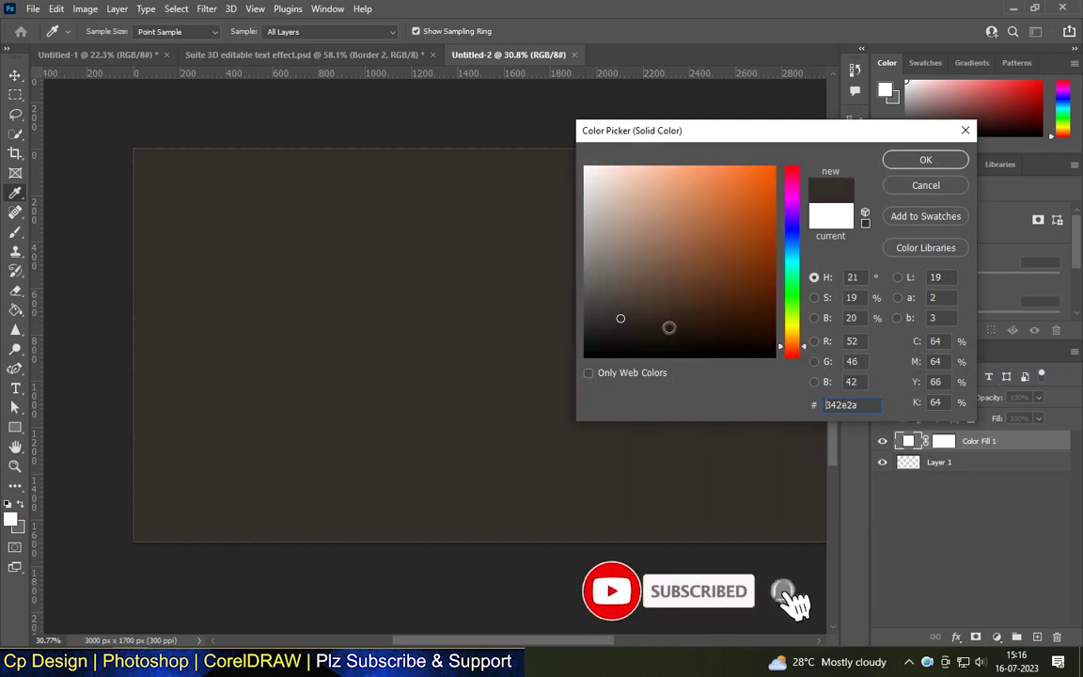
left_click_drag(623, 329, 604, 330)
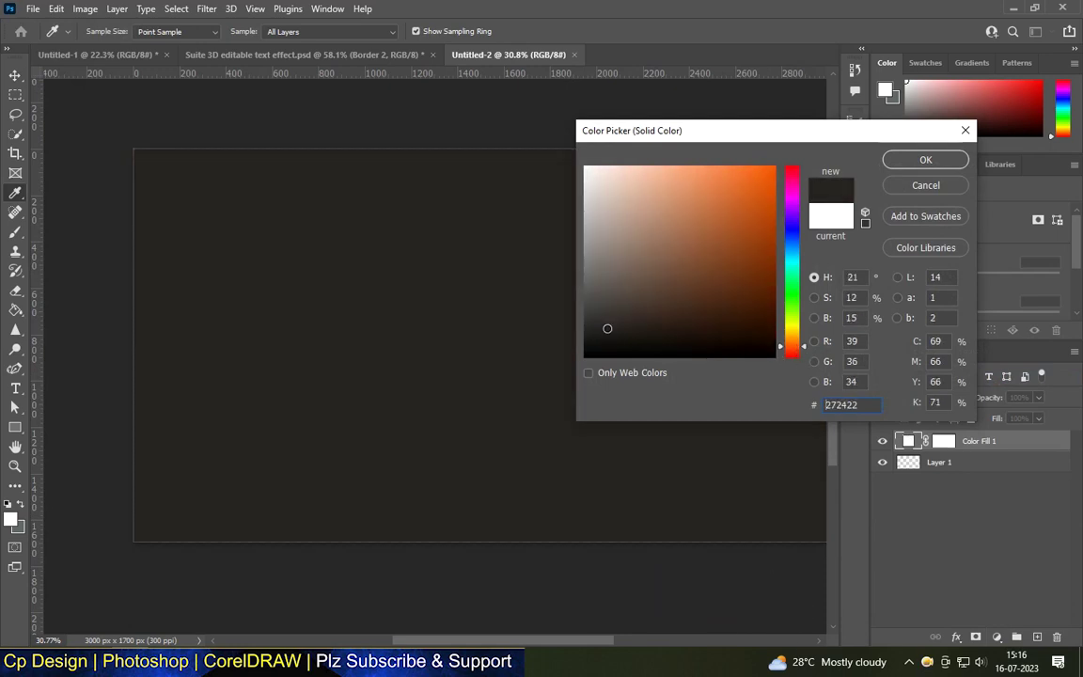
left_click(926, 160)
scroll(478, 379, "down", 2)
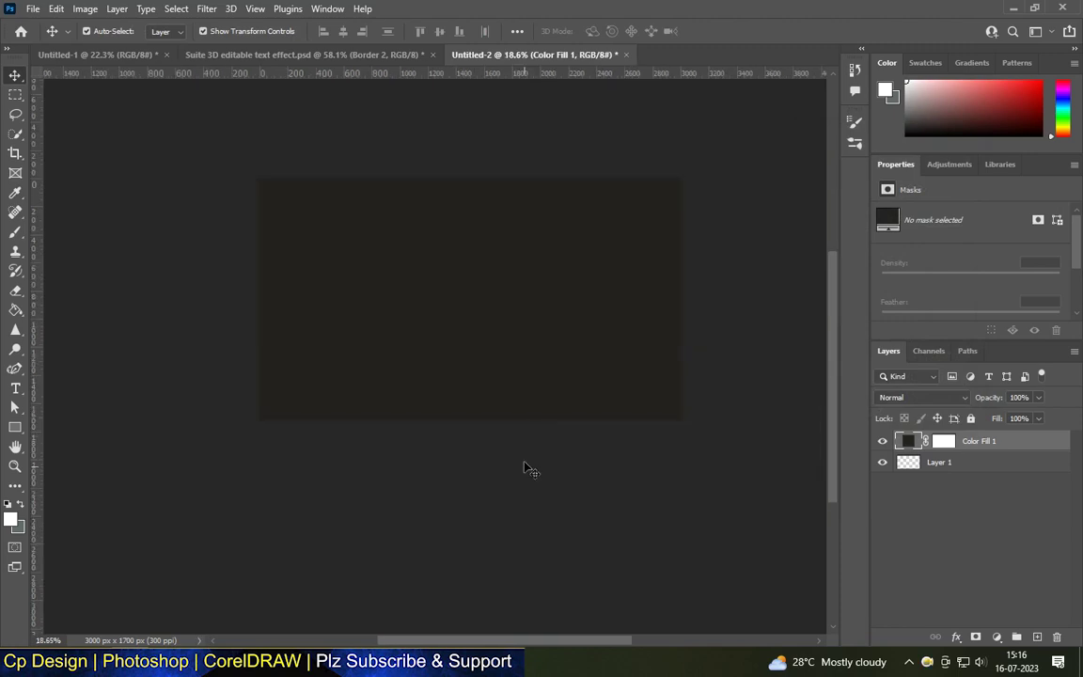
scroll(477, 226, "up", 2)
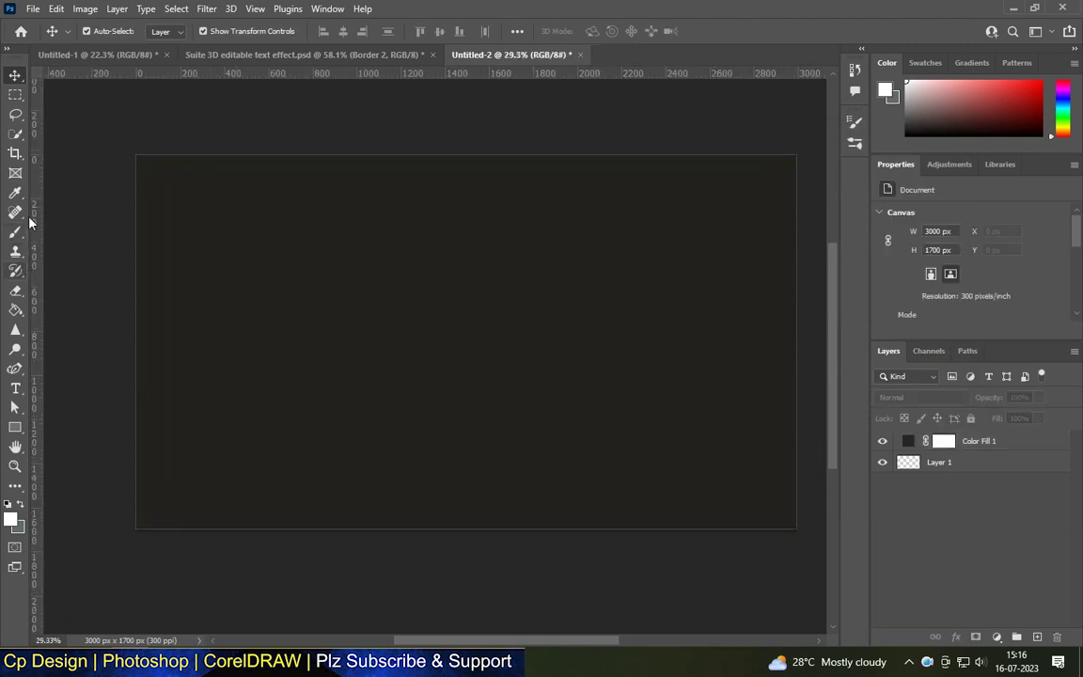
left_click(17, 388)
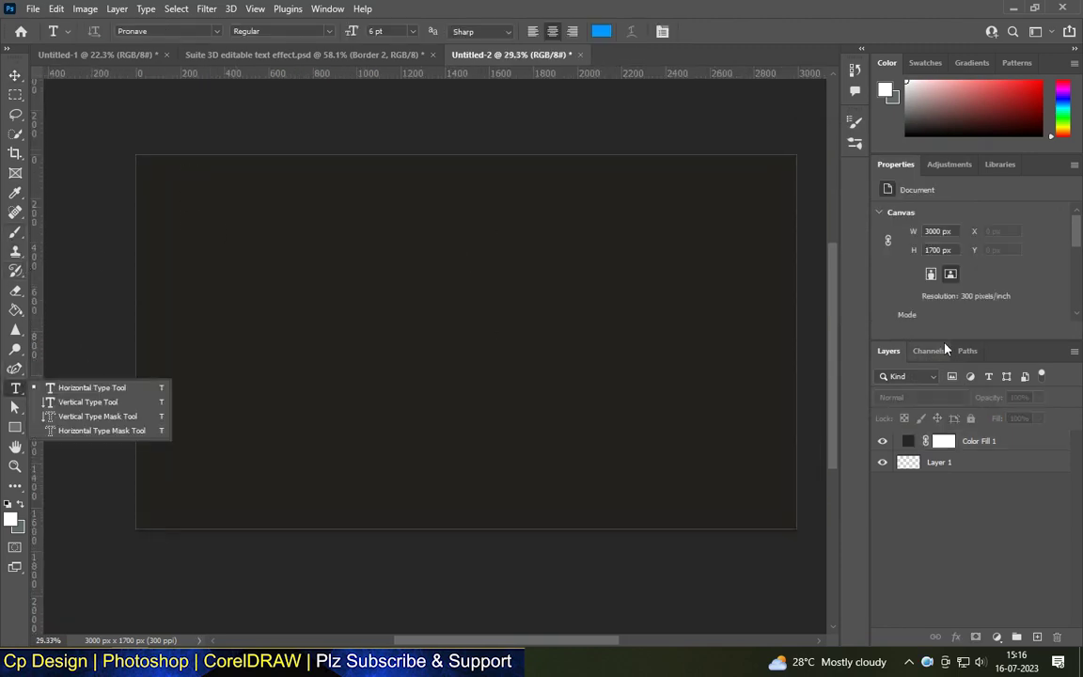
Step: Choose the Pronave font and place the DESIGNS text on the canvas
left_click(215, 31)
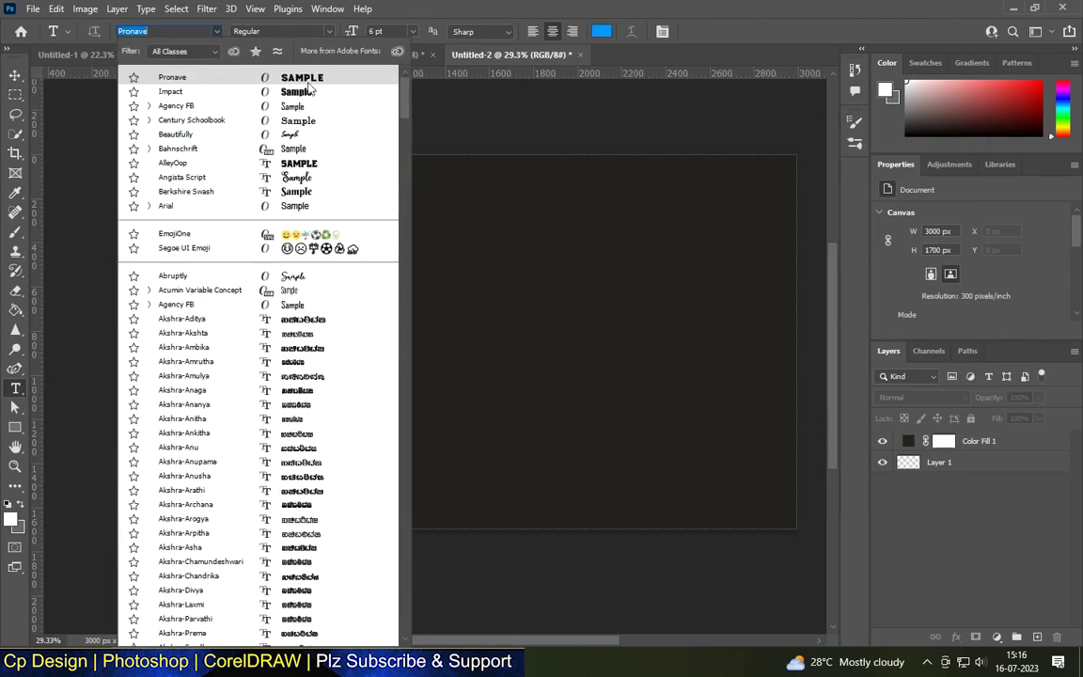
left_click(281, 80)
left_click(287, 336)
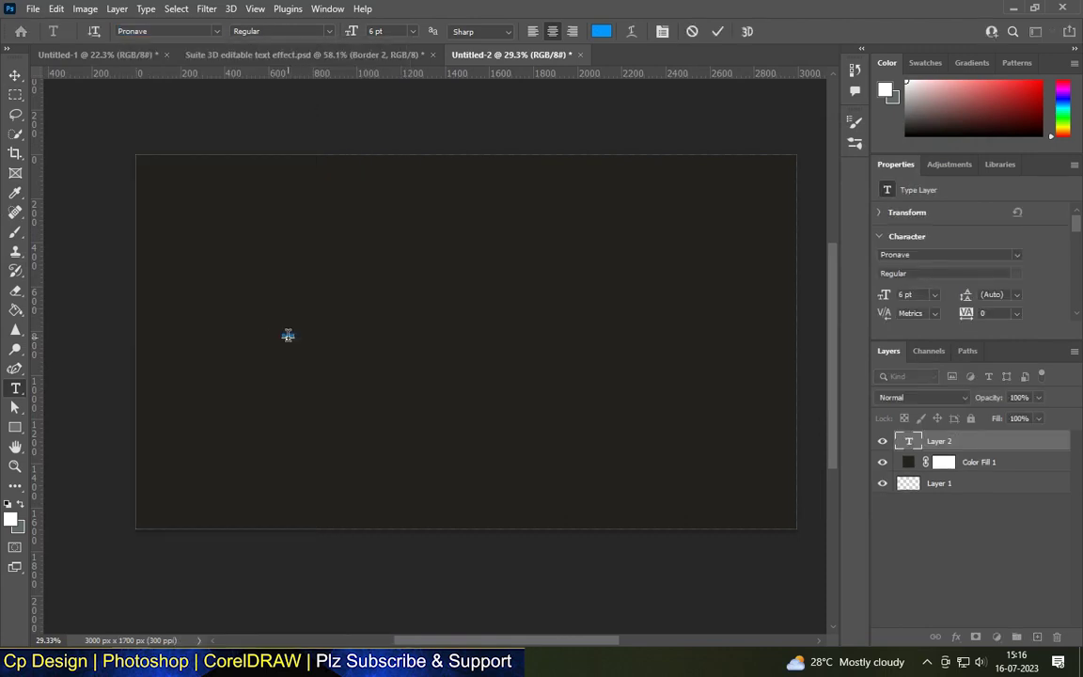
type("DESIGNS")
Step: Free Transform the DESIGNS text to enlarge it
left_click(14, 81)
key("ctrl+t")
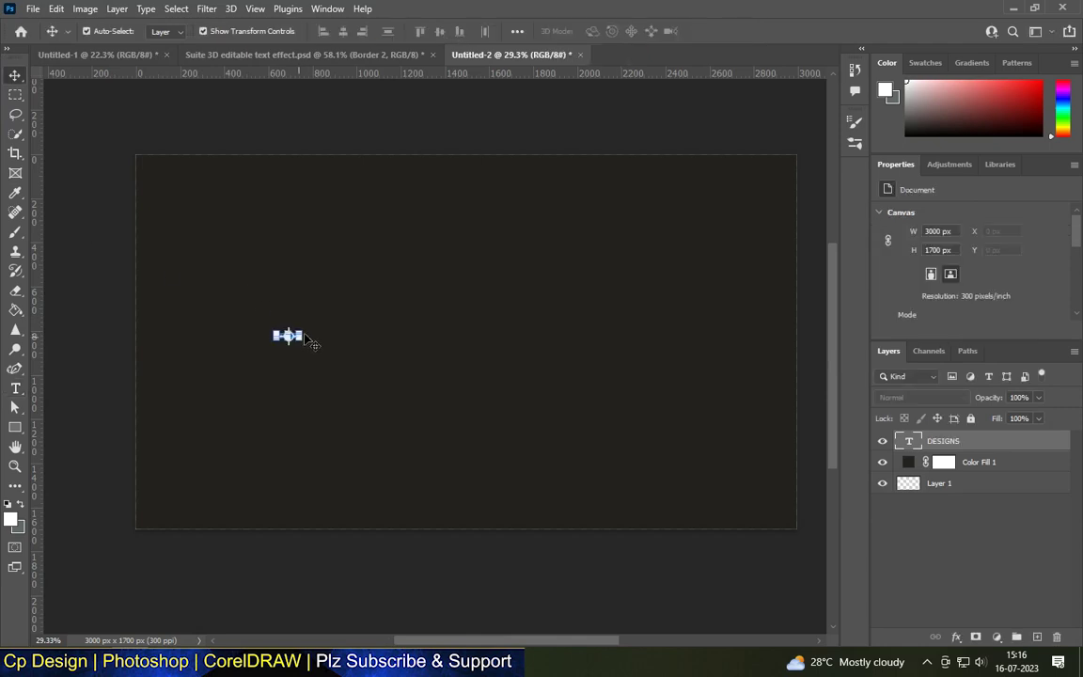
mouse_move(302, 329)
left_mouse_down()
mouse_move(417, 267)
mouse_move(716, 224)
left_mouse_up()
left_click_drag(598, 277, 505, 348)
left_click_drag(623, 295, 686, 234)
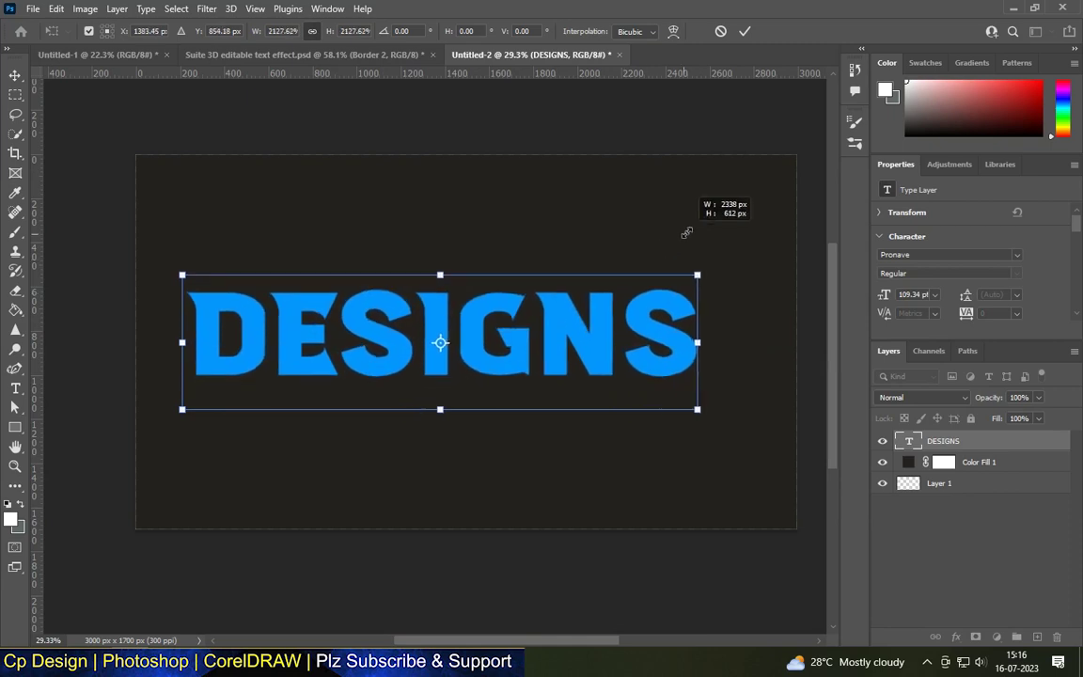
mouse_move(583, 354)
left_mouse_down()
mouse_move(618, 351)
mouse_move(612, 339)
left_mouse_up()
key("Return")
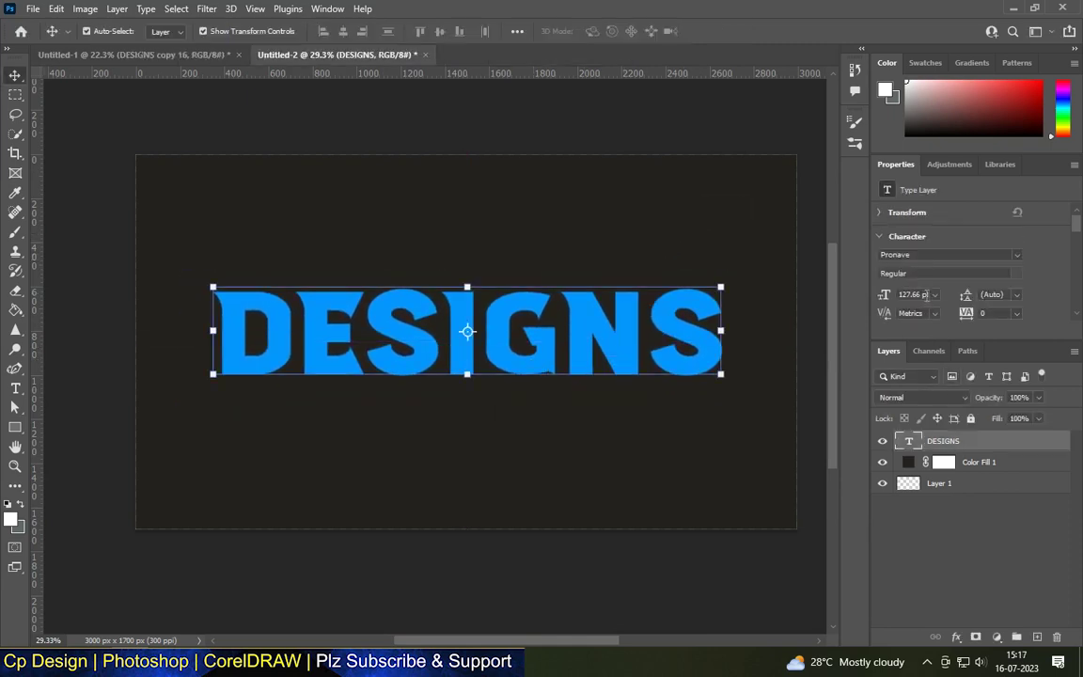
Step: Set the DESIGNS font size to 133 pt
type("1")
double_click(929, 296)
type("133")
key("Return")
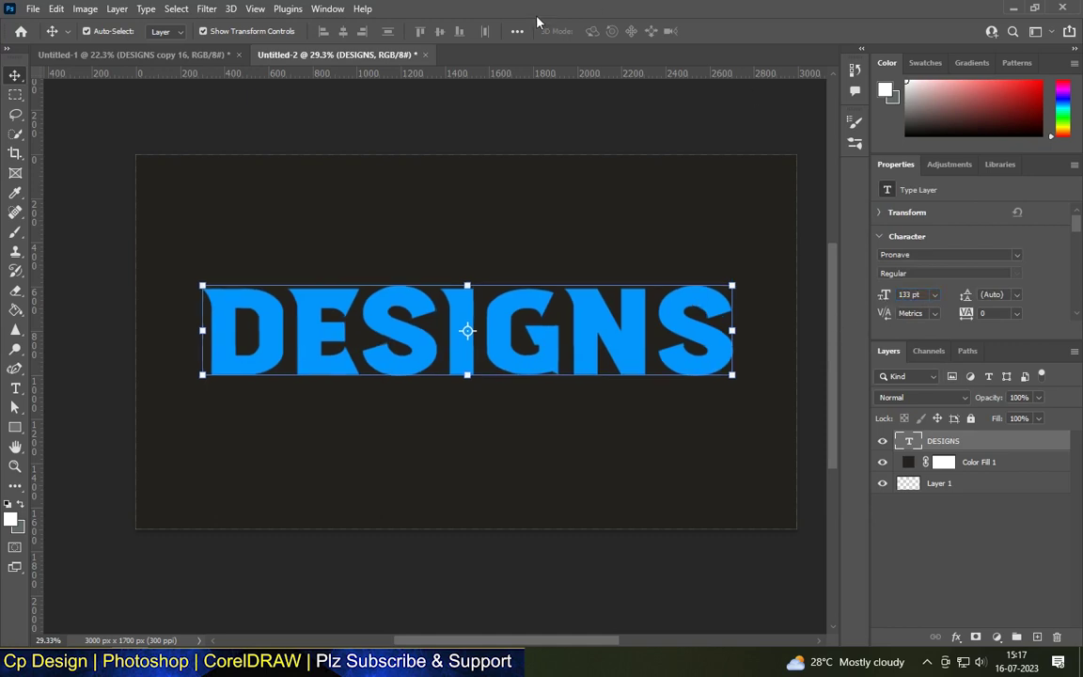
Step: Move the DESIGNS text to the centre of the canvas
left_click(102, 161)
scroll(278, 242, "down", 2, "alt")
scroll(343, 296, "up", 1, "alt")
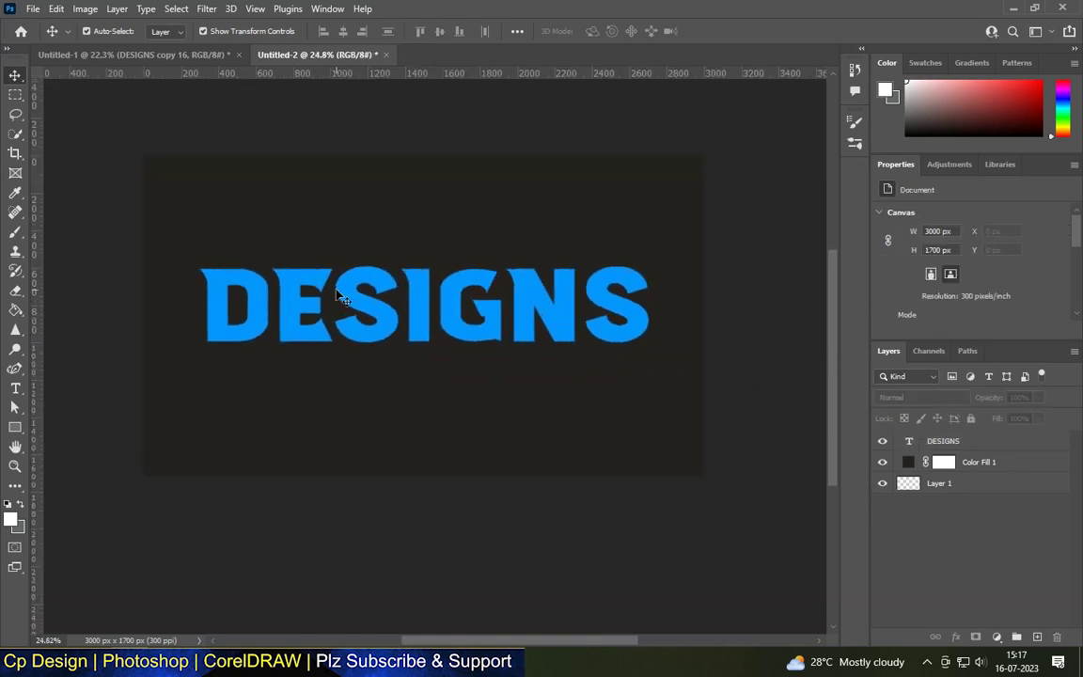
scroll(423, 262, "up", 1, "alt")
scroll(424, 261, "up", 1, "alt")
mouse_move(436, 301)
left_mouse_down()
mouse_move(419, 305)
mouse_move(428, 282)
left_mouse_up()
scroll(470, 357, "down", 1, "alt")
left_click_drag(470, 357, 487, 357)
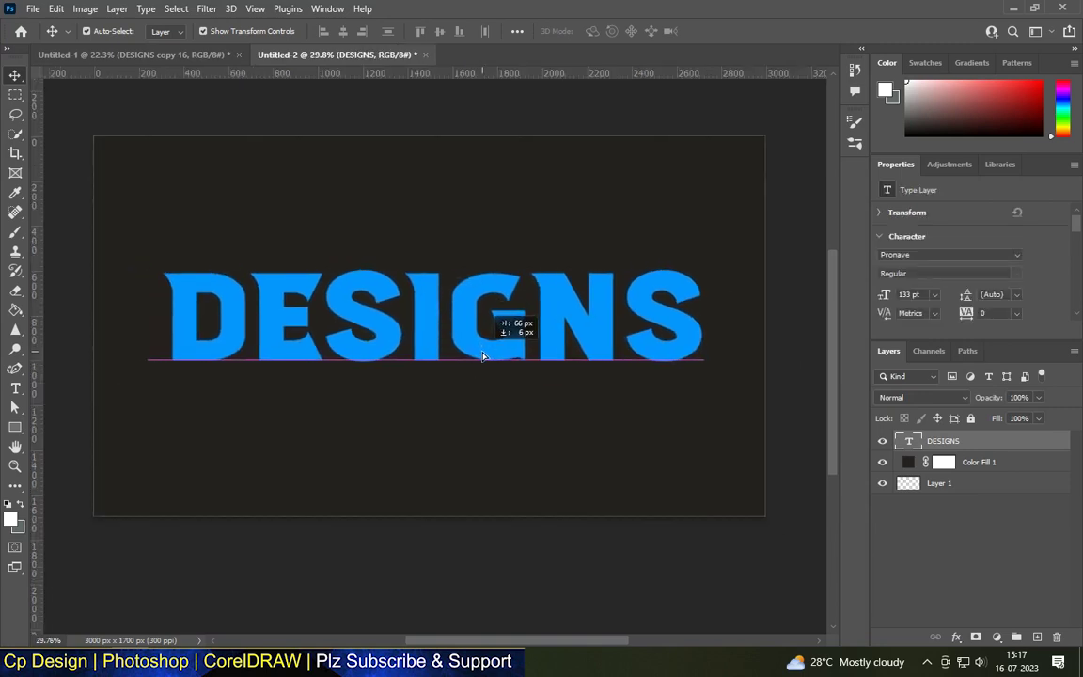
left_click_drag(487, 356, 429, 316)
left_click(471, 593)
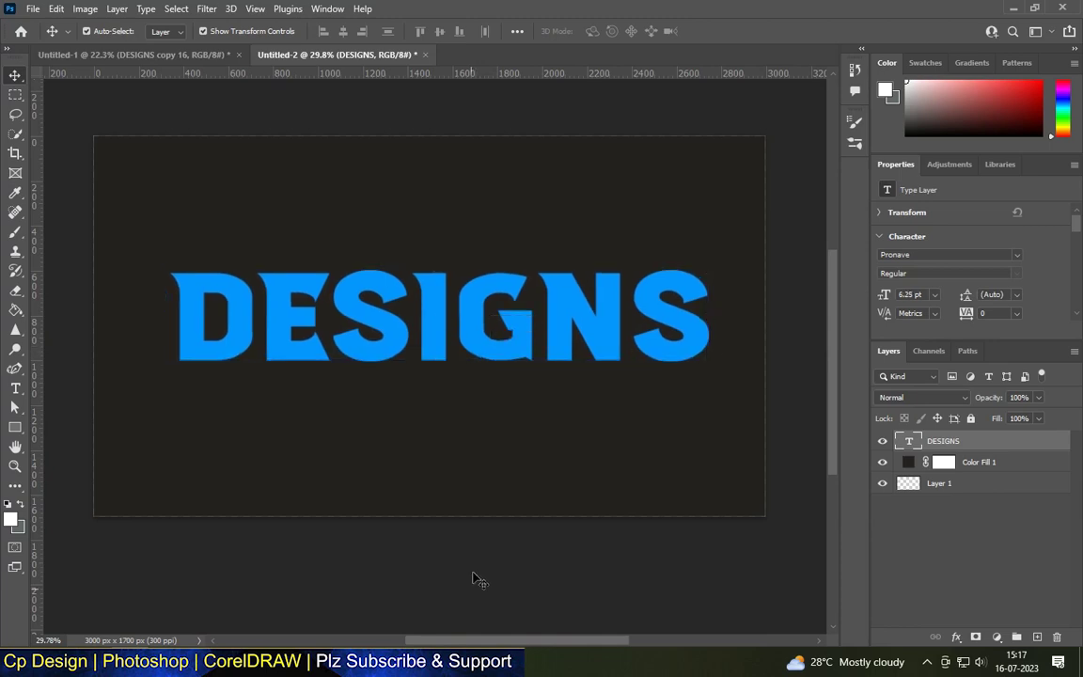
left_click(447, 282)
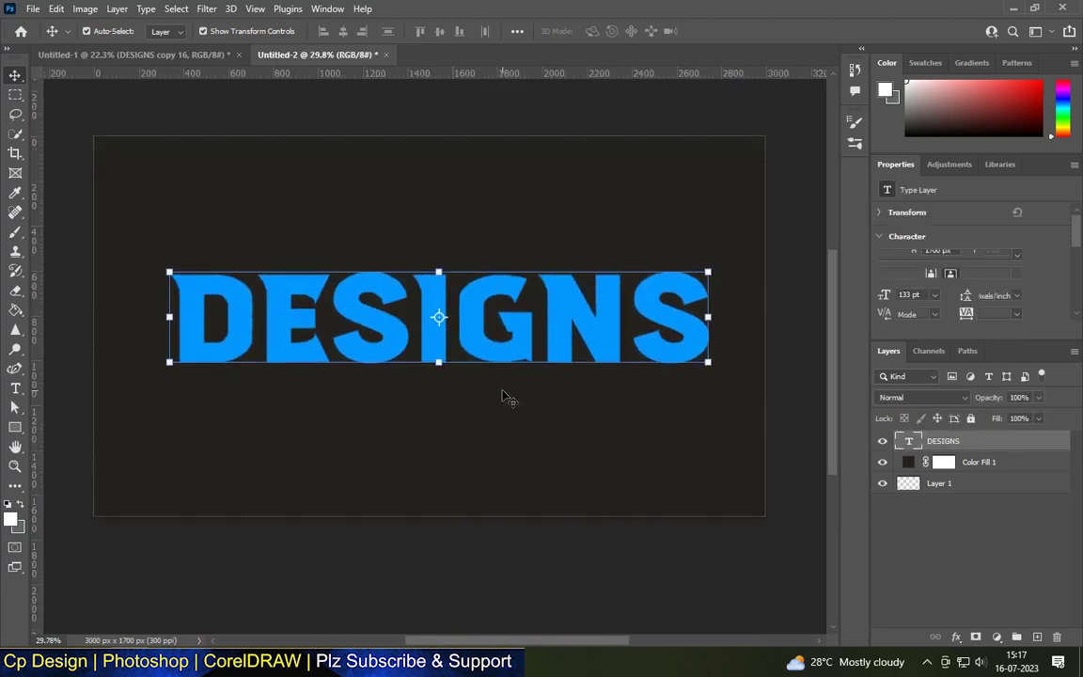
scroll(413, 423, "up", 2)
scroll(420, 341, "down", 1)
left_click(459, 351)
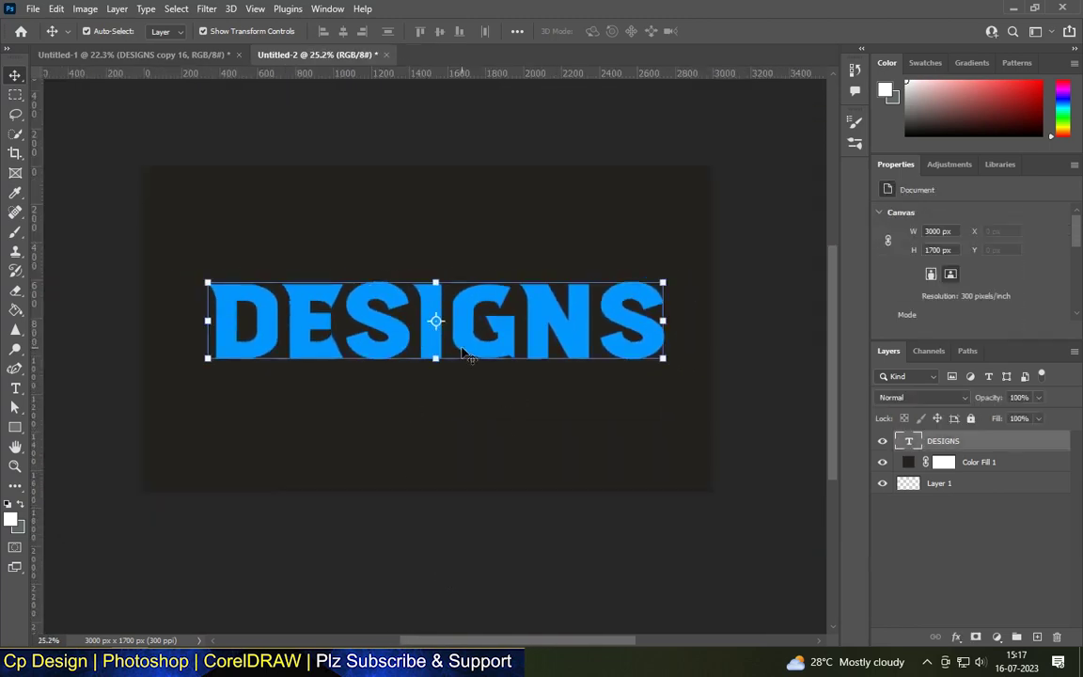
Step: Add a black Drop Shadow to the DESIGNS layer style
double_click(988, 442)
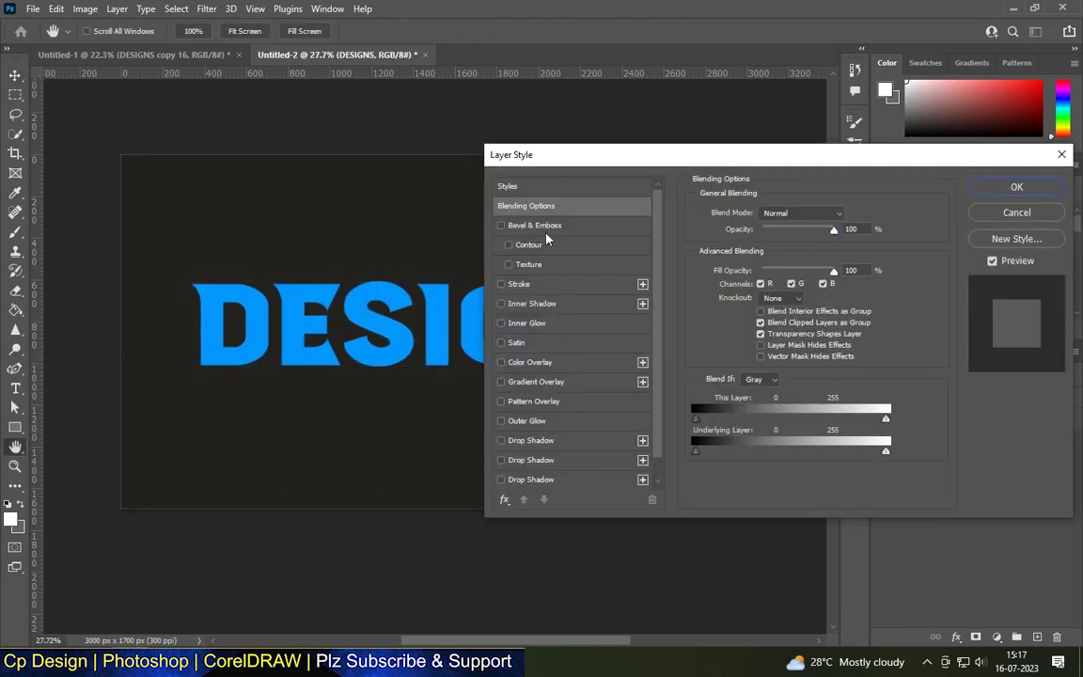
left_click(501, 441)
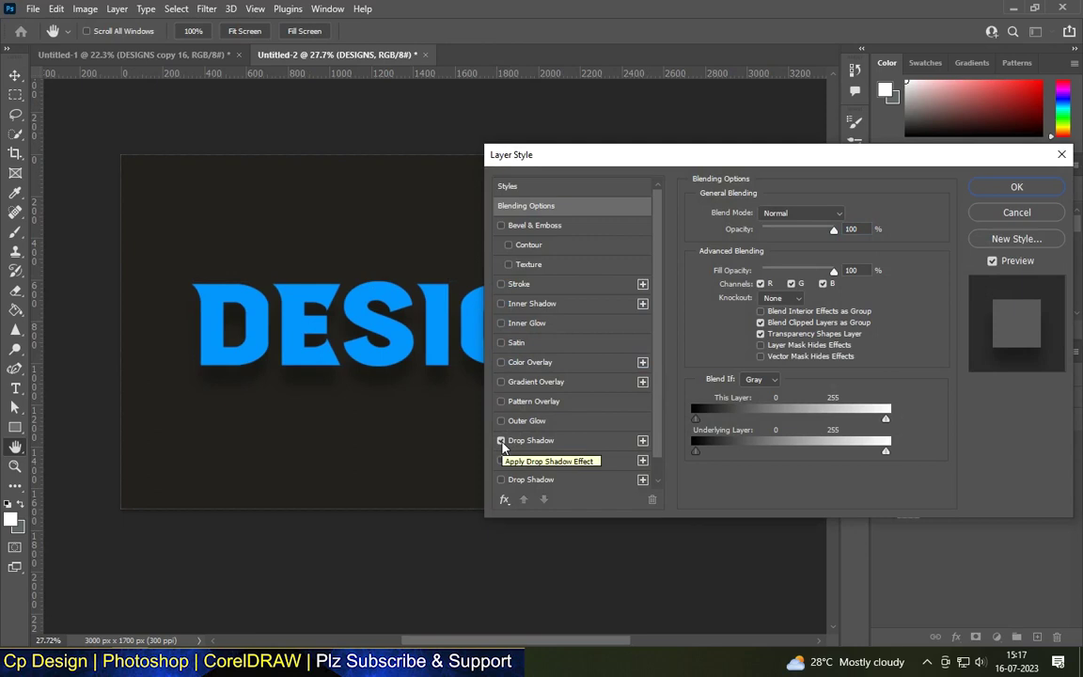
left_click(569, 441)
left_click(849, 217)
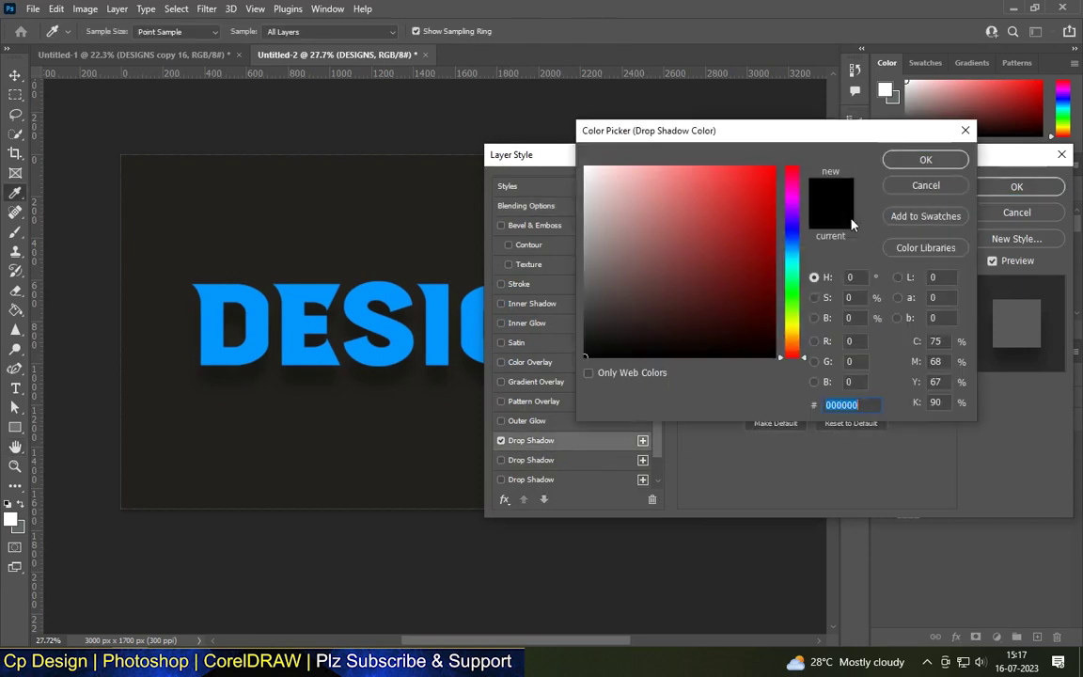
left_click(923, 161)
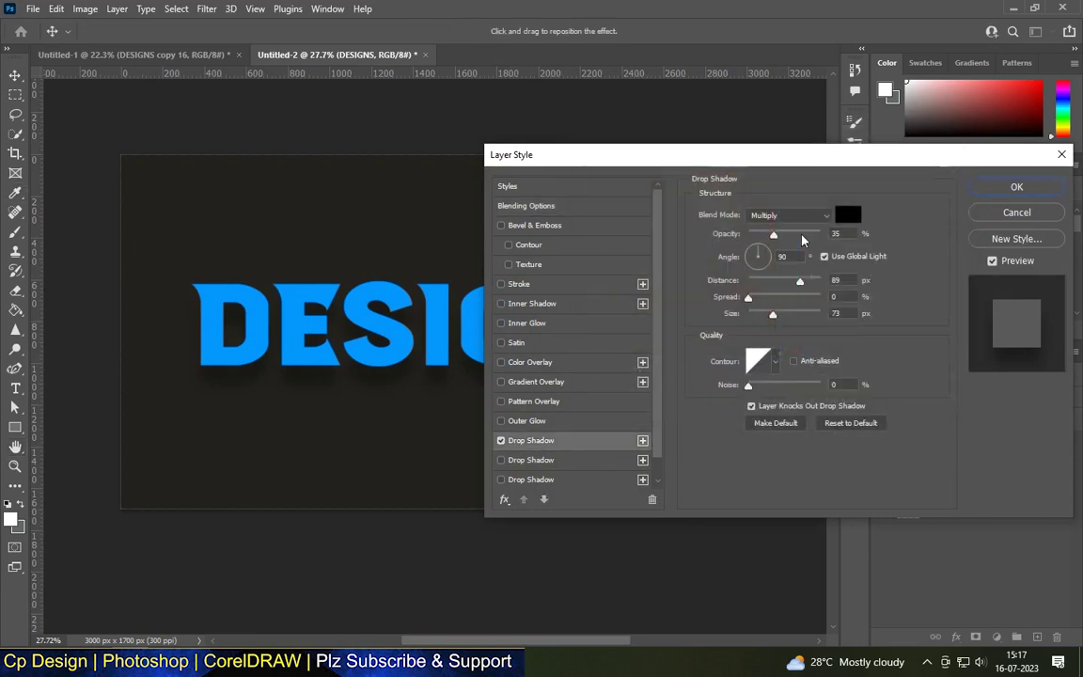
left_click(526, 466)
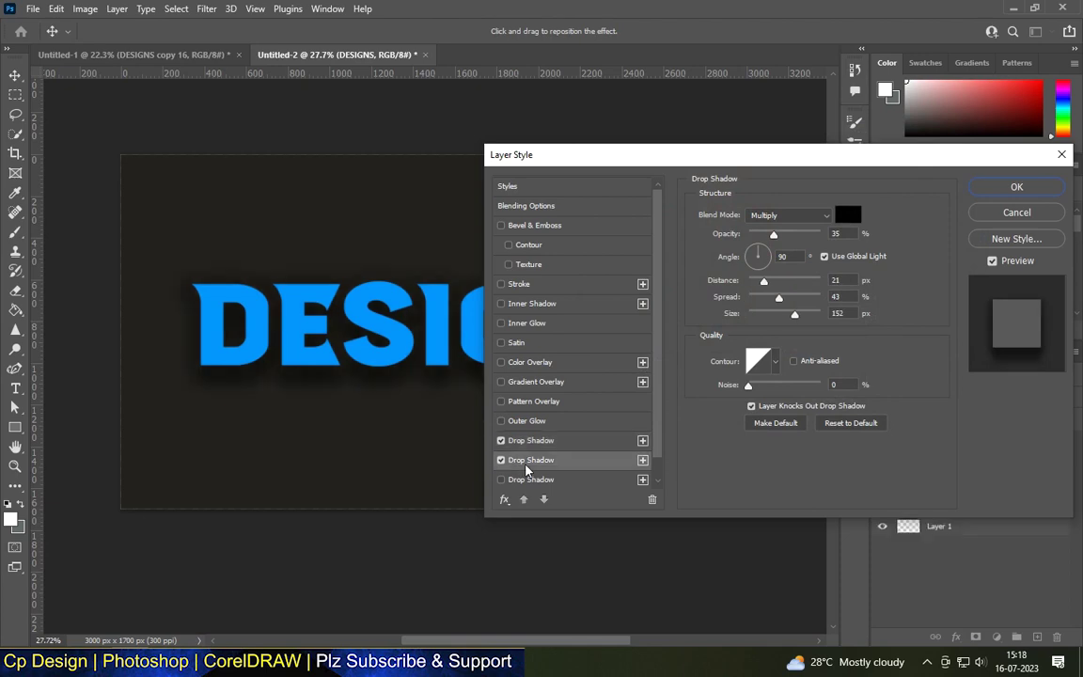
left_click(501, 460)
left_click(531, 440)
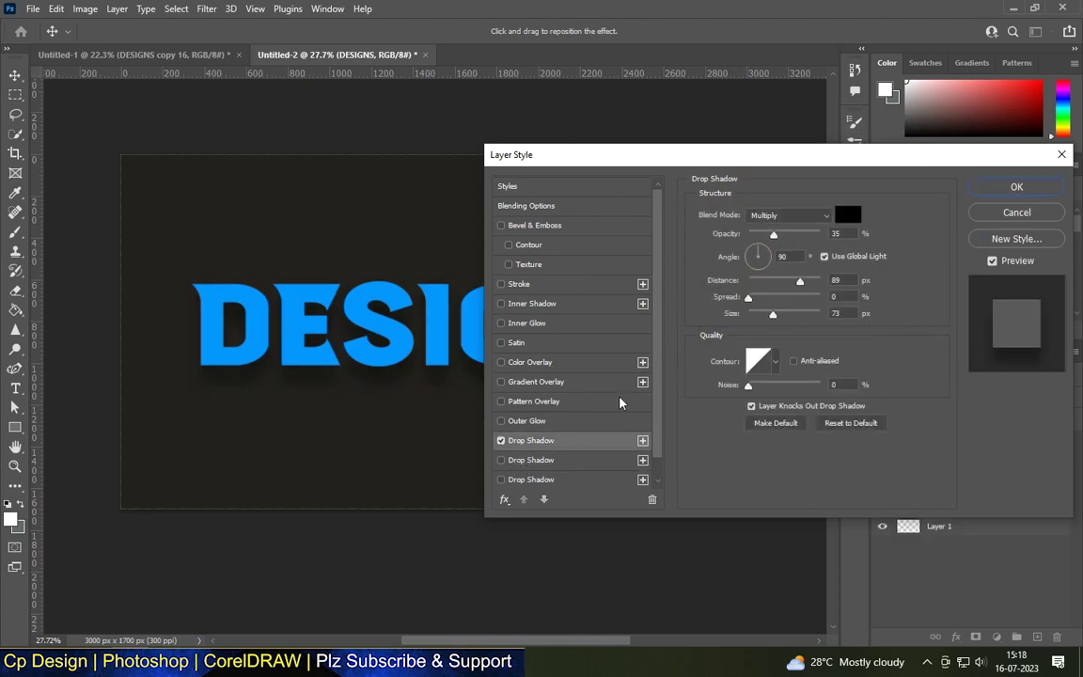
Step: Set the first shadow to 71% opacity, close under the letters, size 73
left_click_drag(773, 234, 799, 234)
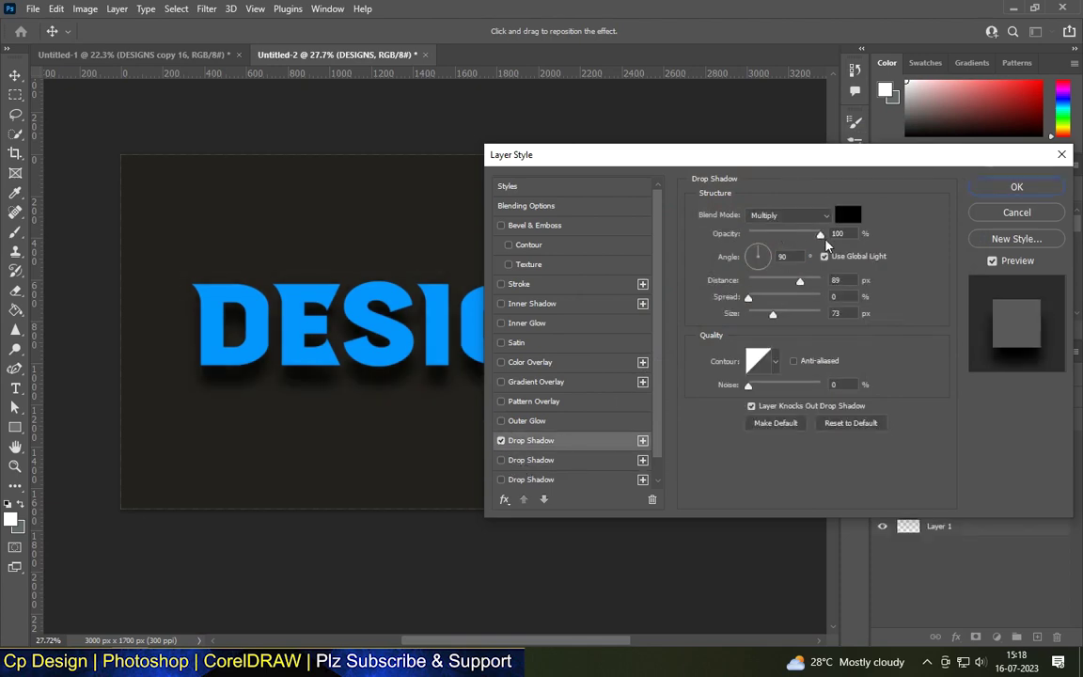
mouse_move(801, 280)
left_mouse_down()
mouse_move(755, 282)
mouse_move(764, 315)
left_mouse_up()
left_click(642, 440)
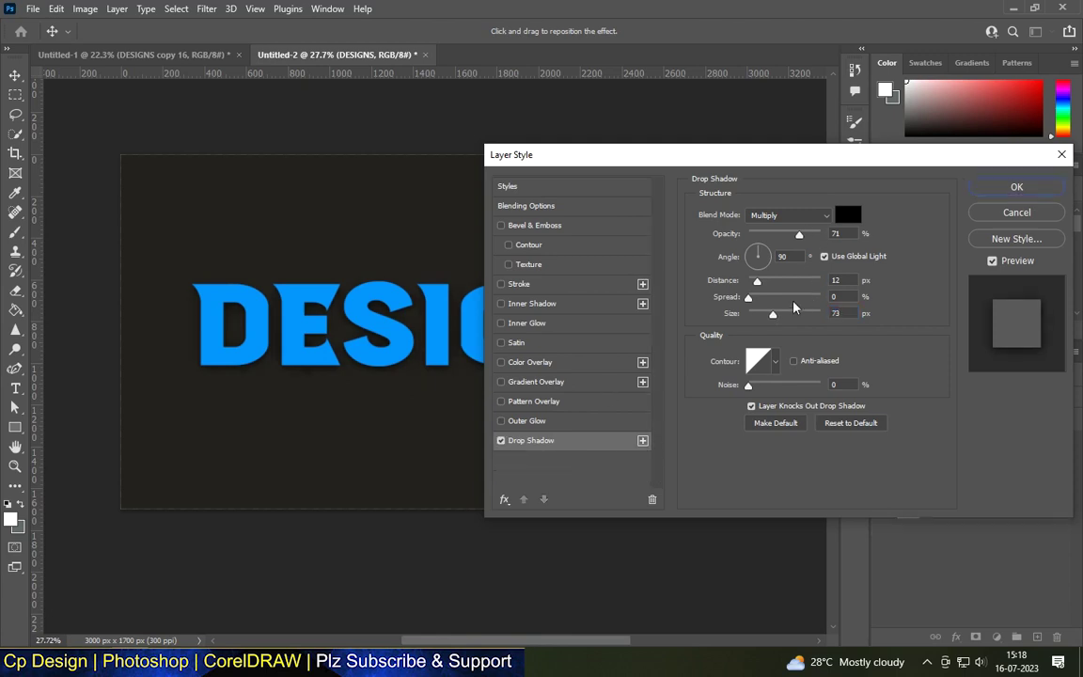
left_click_drag(765, 314, 781, 316)
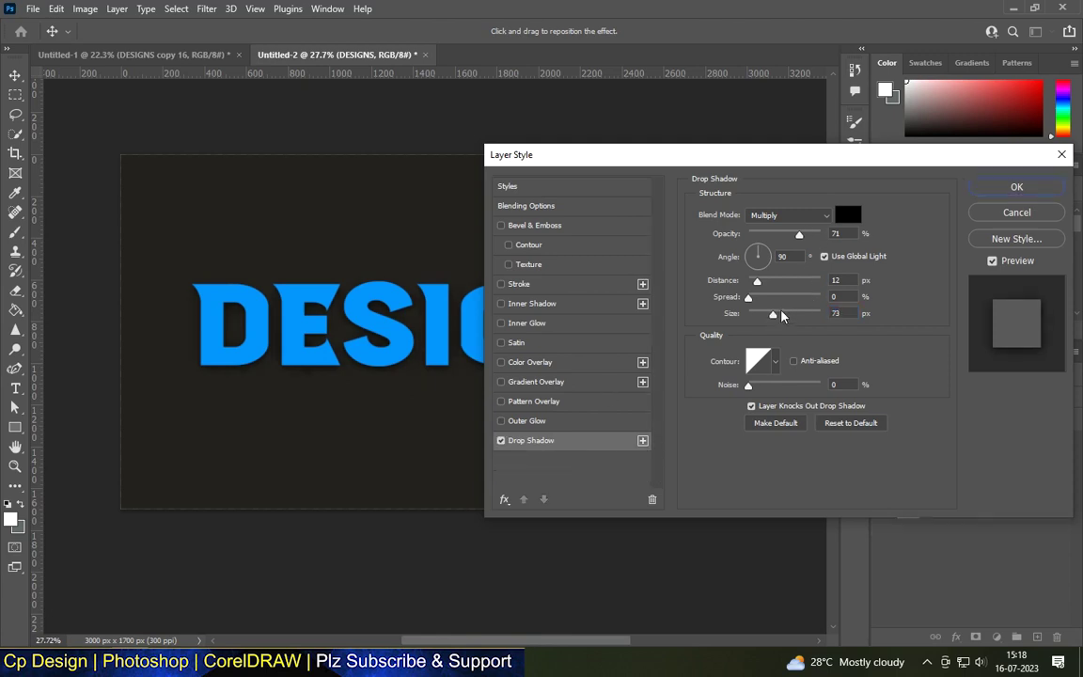
Step: Add a second shadow at 51% opacity and a third at 45%, size 144, distance 31
left_click(642, 440)
left_click_drag(799, 234, 785, 235)
mouse_move(773, 314)
left_mouse_down()
mouse_move(782, 314)
mouse_move(765, 282)
left_mouse_up()
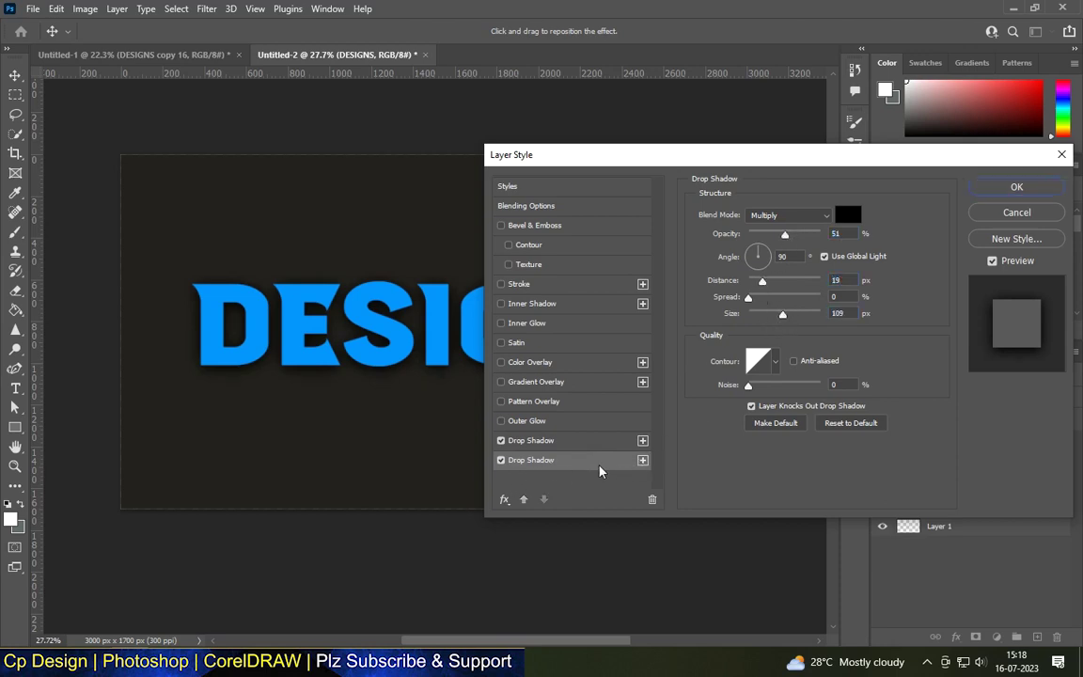
left_click(642, 460)
left_click_drag(785, 234, 782, 235)
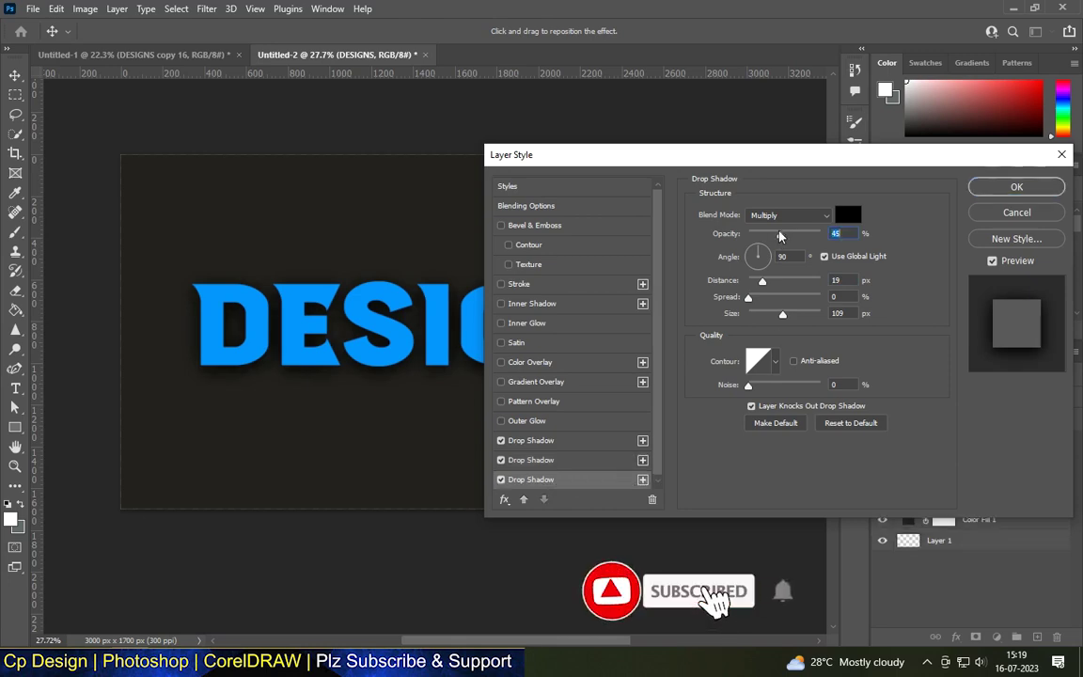
left_click_drag(782, 314, 793, 314)
left_click_drag(714, 280, 754, 281)
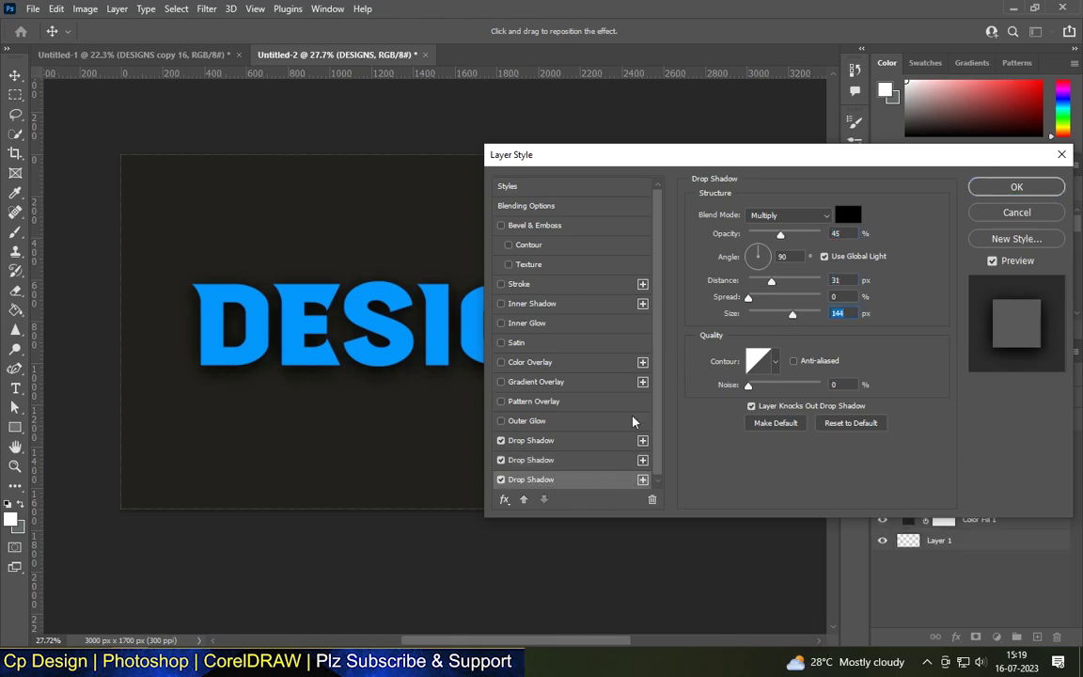
Step: Add fourth and fifth shadows, reaching 27% opacity/size 169 and 19% opacity/size 180
scroll(576, 470, "down", 1)
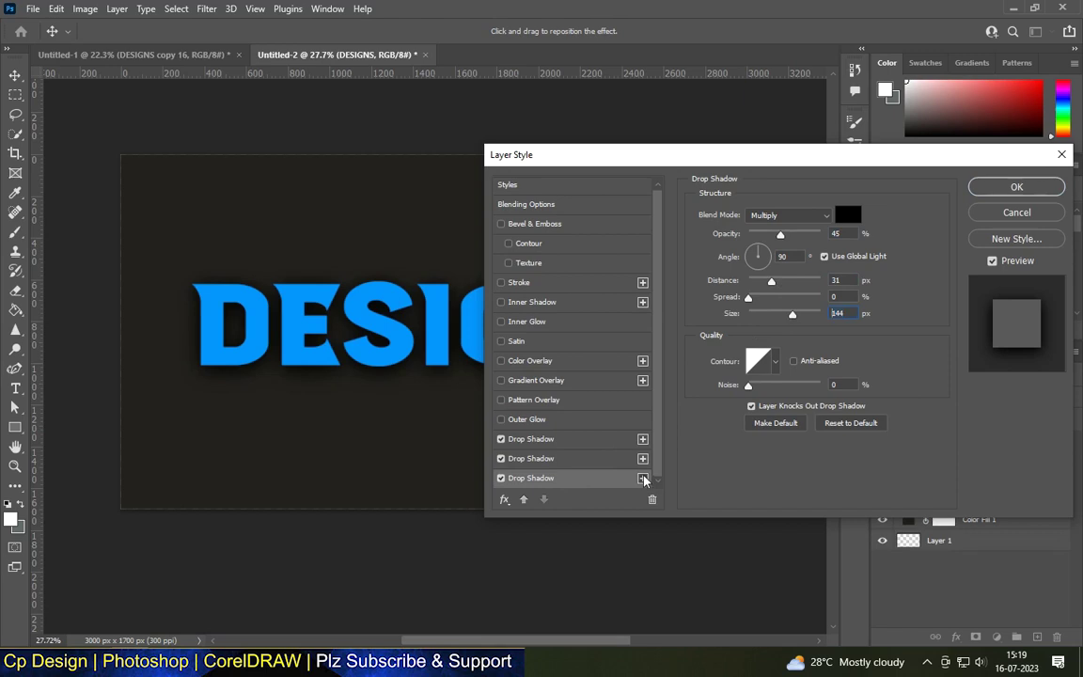
left_click_drag(779, 234, 768, 234)
left_click_drag(771, 282, 799, 314)
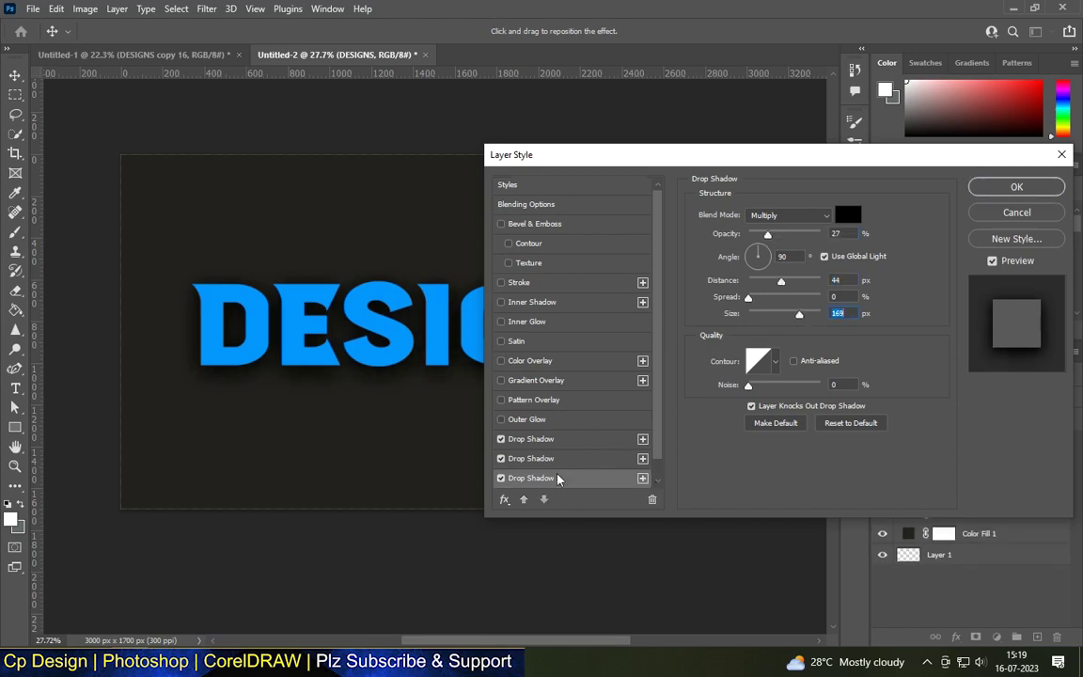
left_click(642, 477)
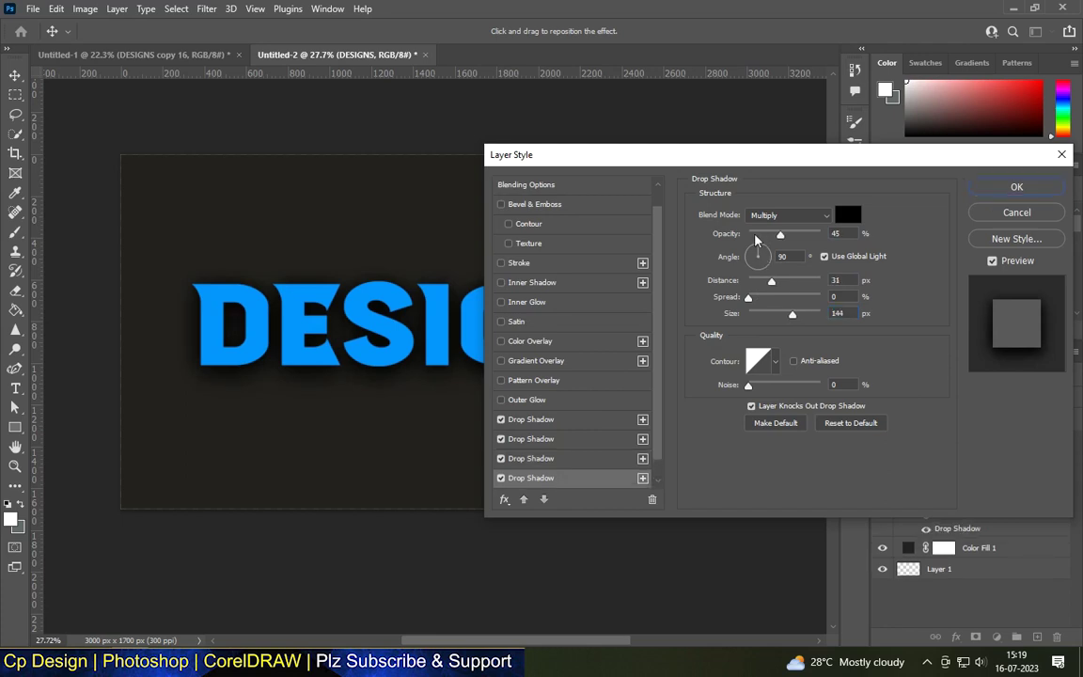
left_click(642, 477)
left_click_drag(780, 234, 762, 234)
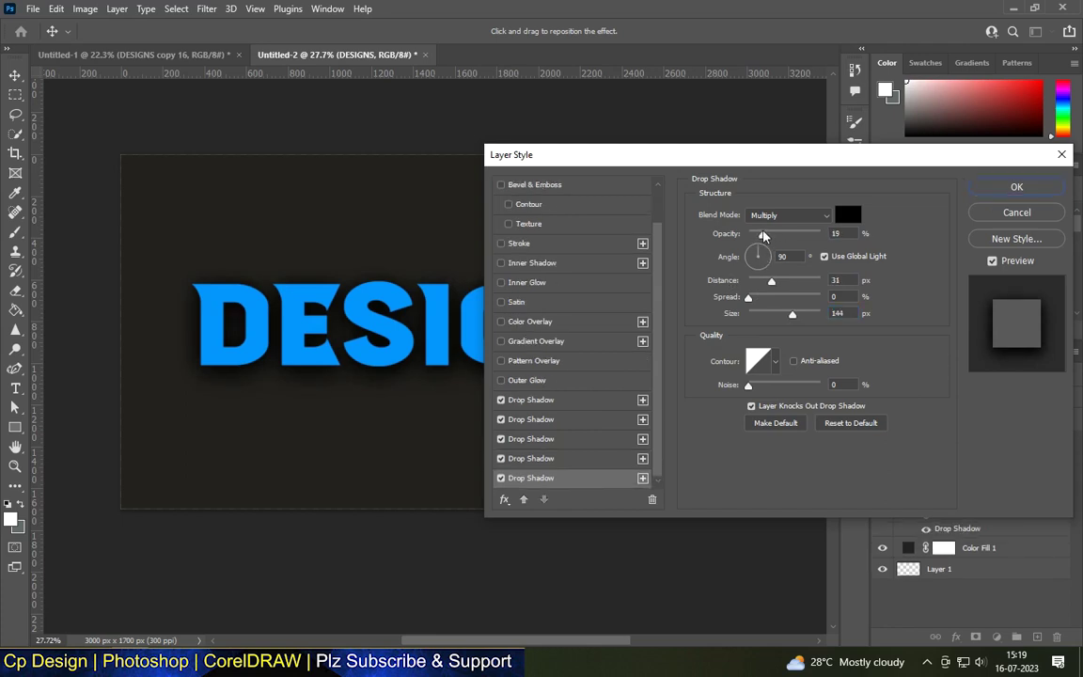
mouse_move(770, 281)
left_mouse_down()
mouse_move(784, 281)
mouse_move(802, 314)
left_mouse_up()
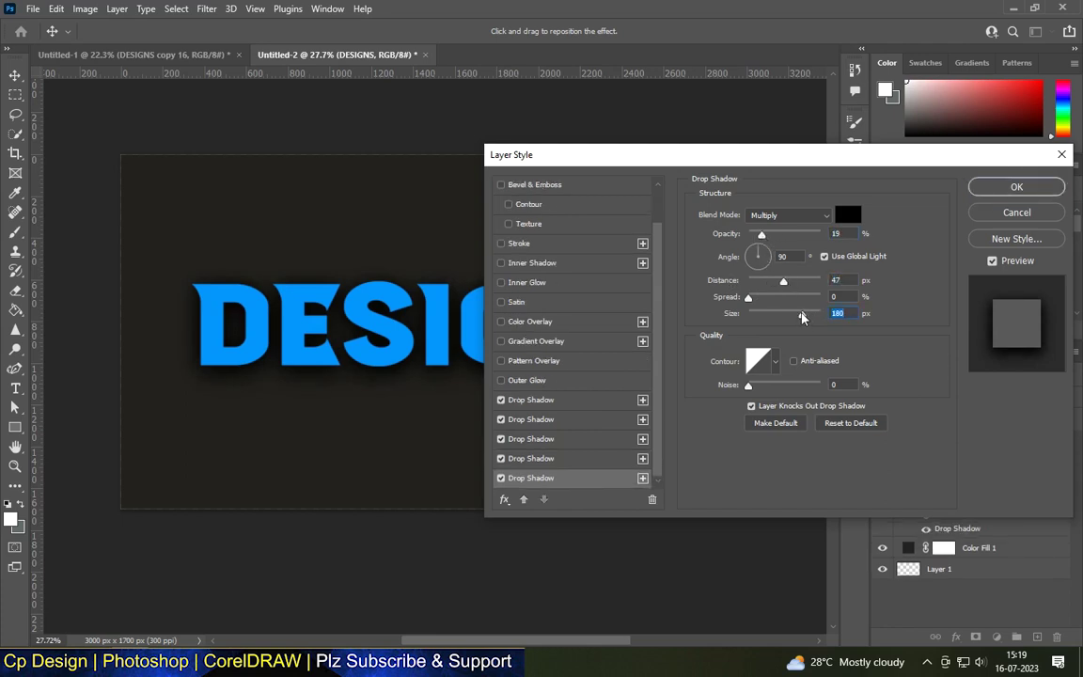
Step: Set the shadow angle to 90° and apply the drop shadows
left_click_drag(762, 250, 755, 252)
double_click(784, 255)
type("90")
left_click(1023, 180)
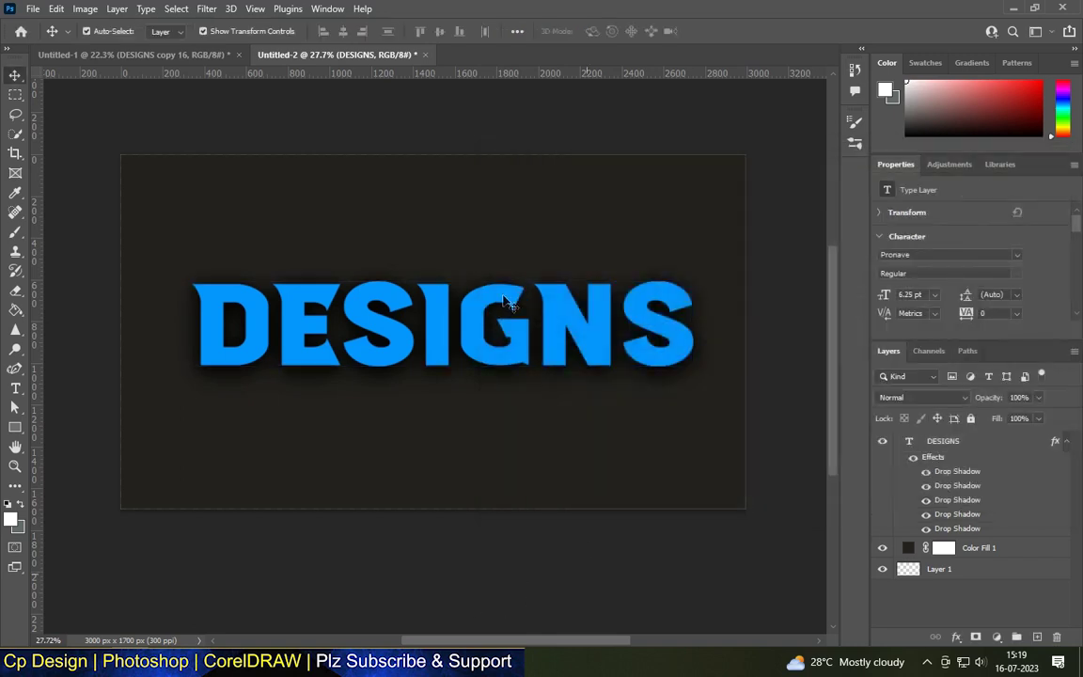
Step: Set the DESIGNS layer's fill opacity to 0%
scroll(507, 299, "down", 2)
scroll(507, 299, "up", 2)
left_click(944, 441)
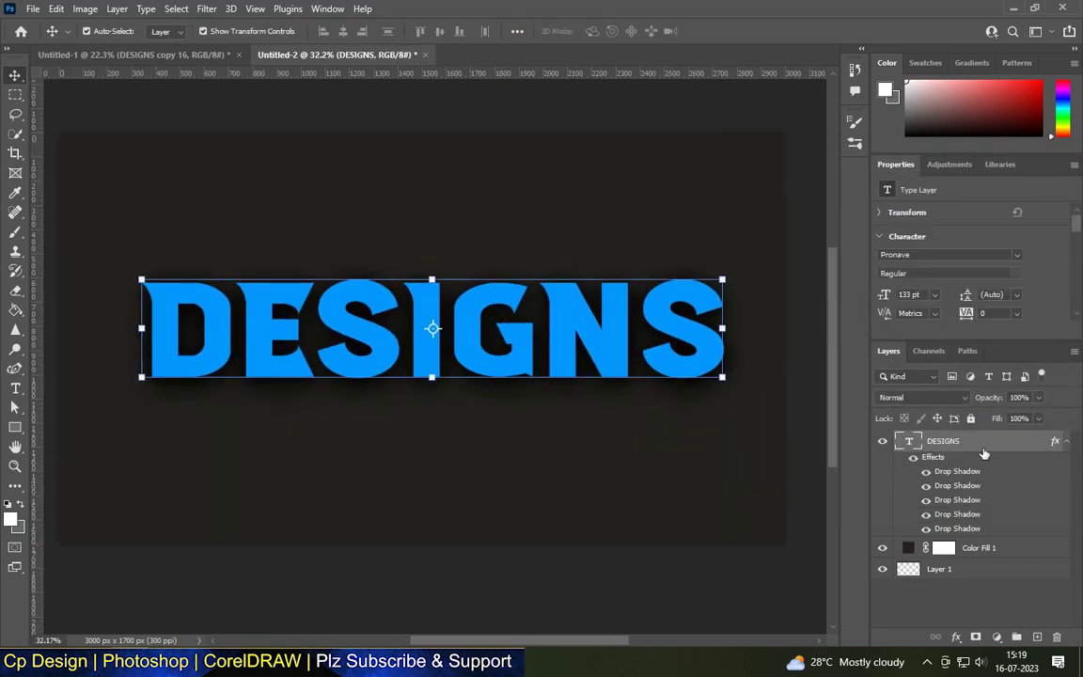
double_click(989, 448)
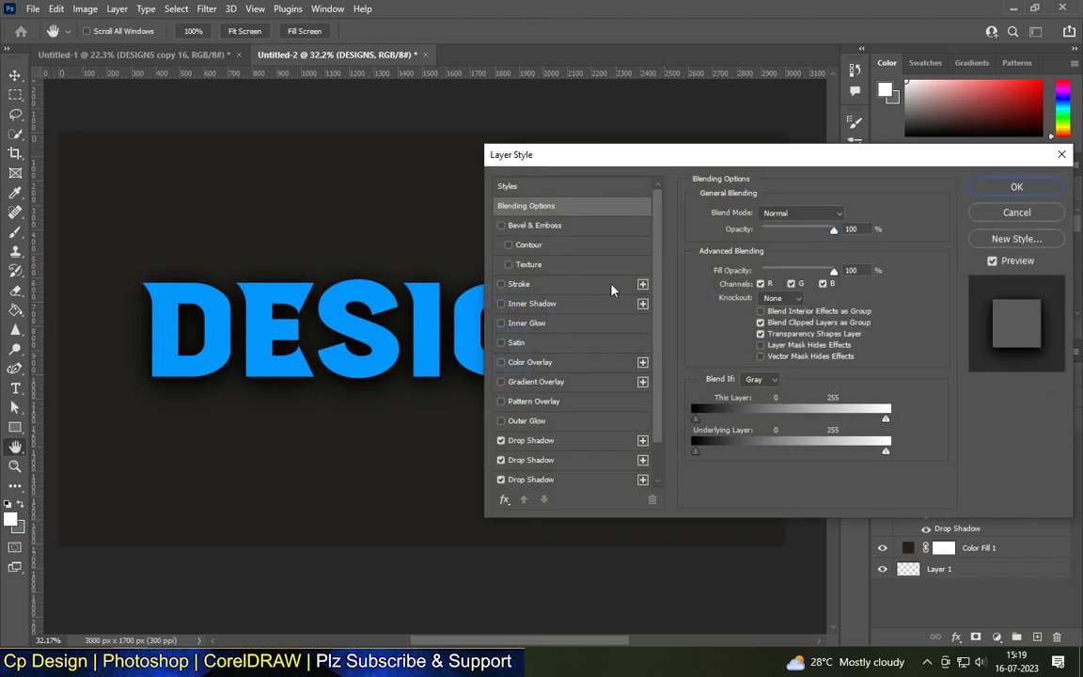
left_click_drag(833, 270, 719, 286)
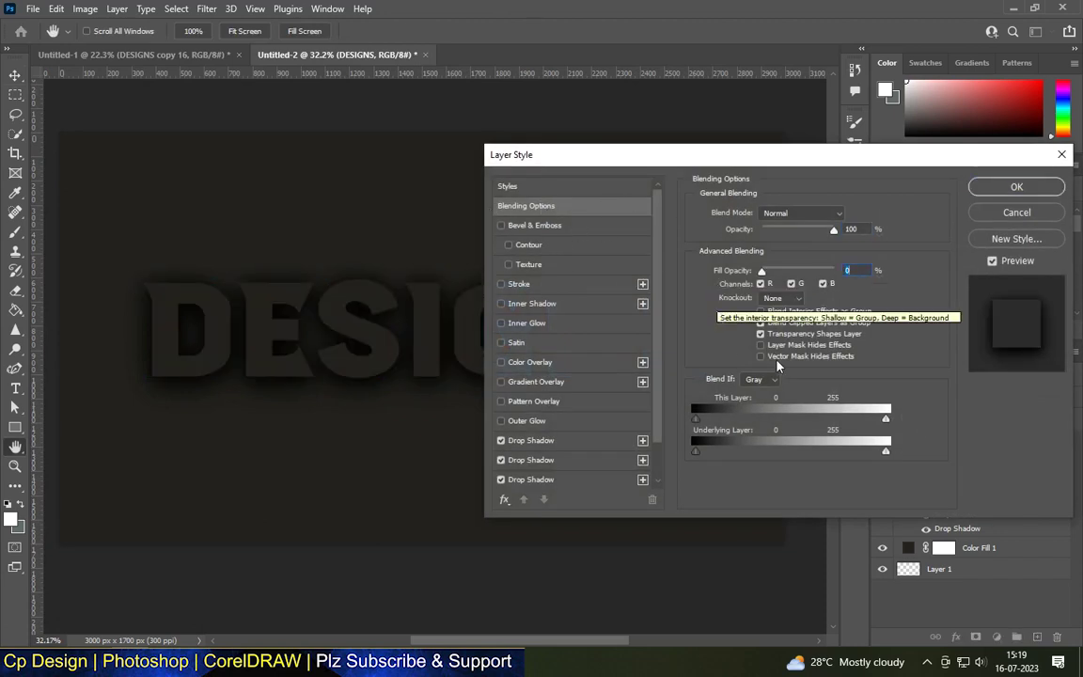
key("Return")
key("v")
Step: Rename the text layer to SHADOW
scroll(618, 461, "down", 1)
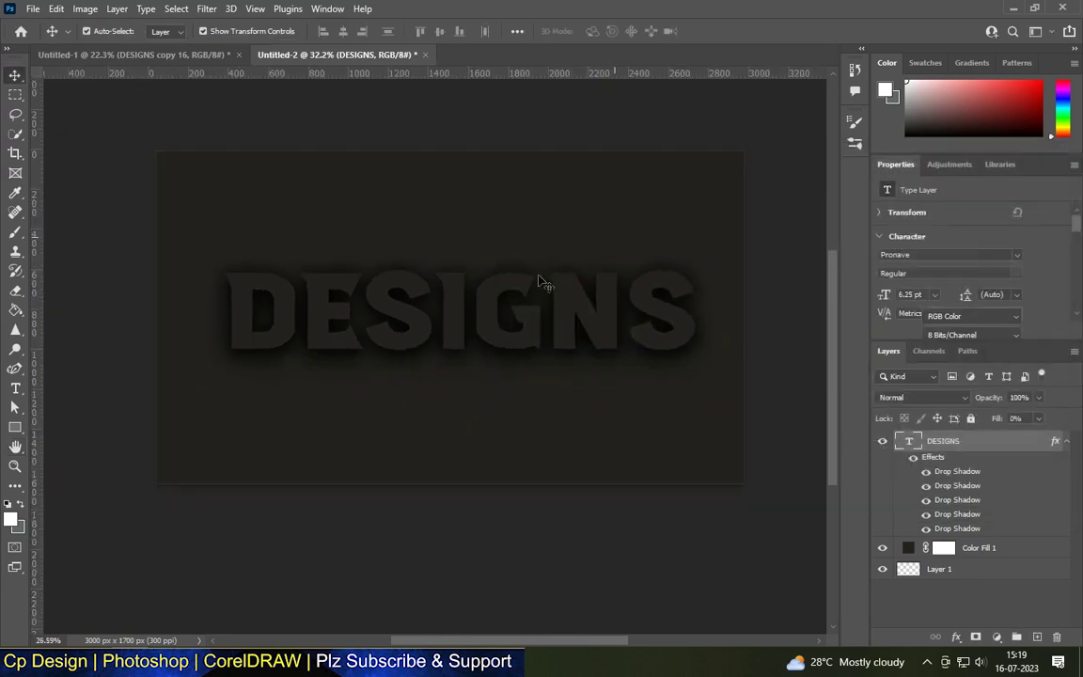
scroll(541, 281, "up", 1)
left_click(469, 284)
left_click(987, 444)
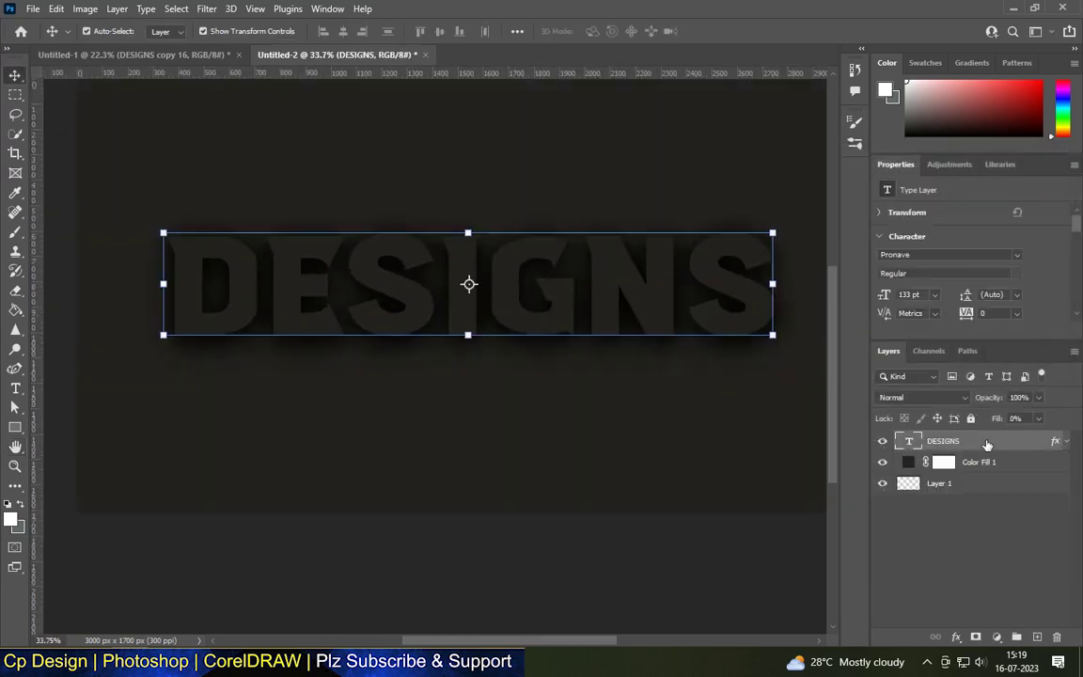
double_click(943, 441)
type("BHA")
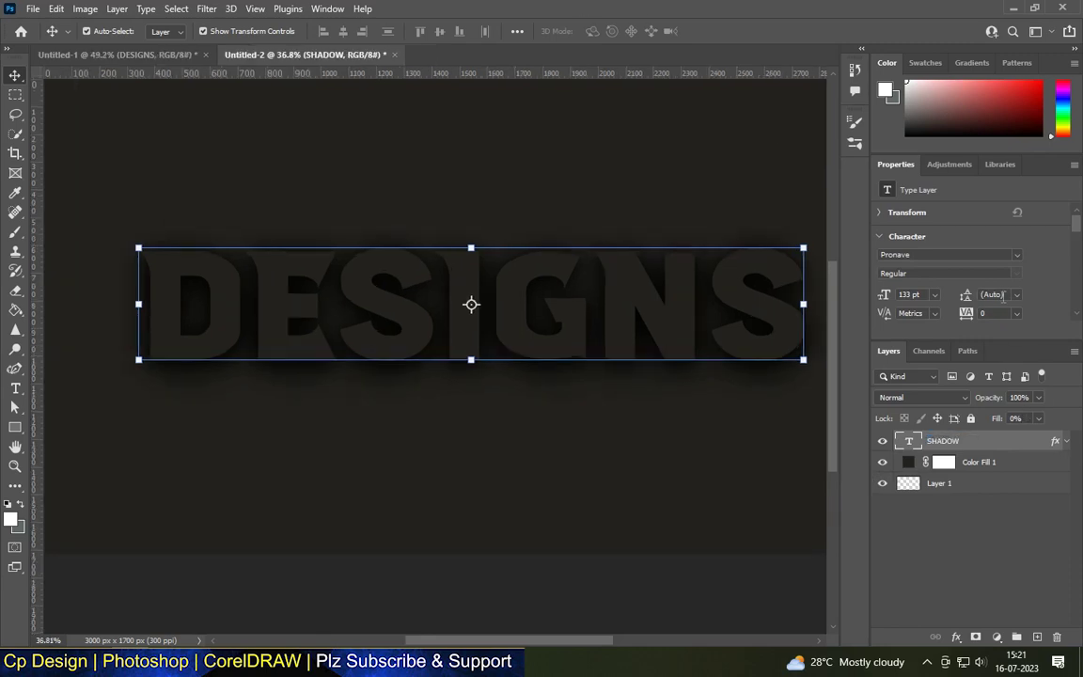
scroll(471, 303, "down", 5)
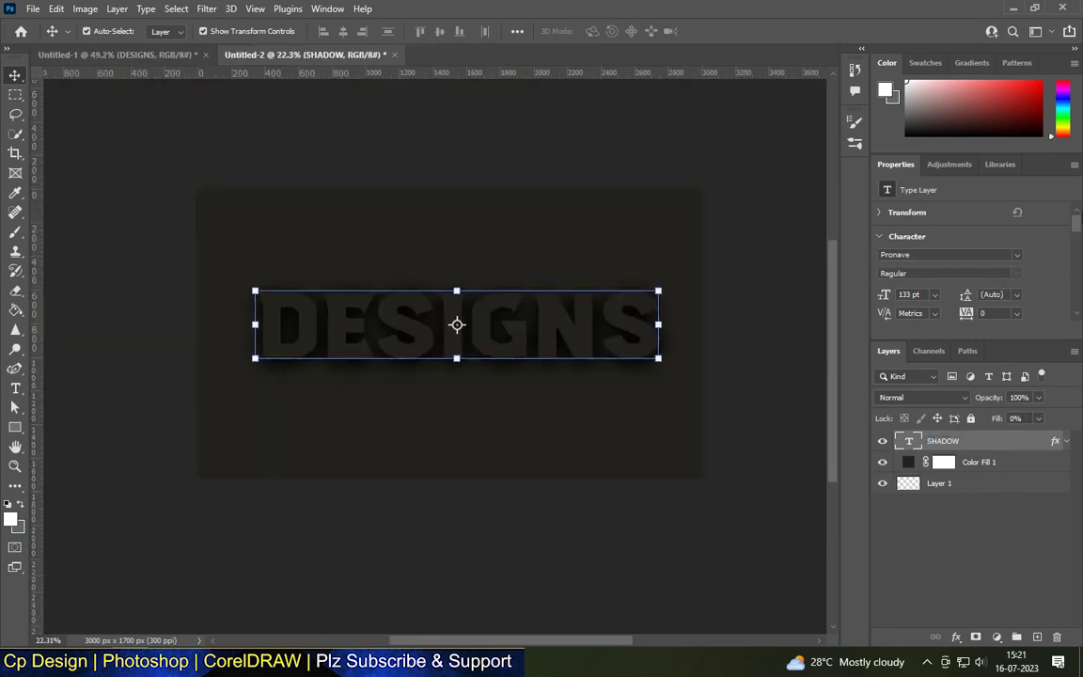
left_click(1016, 313)
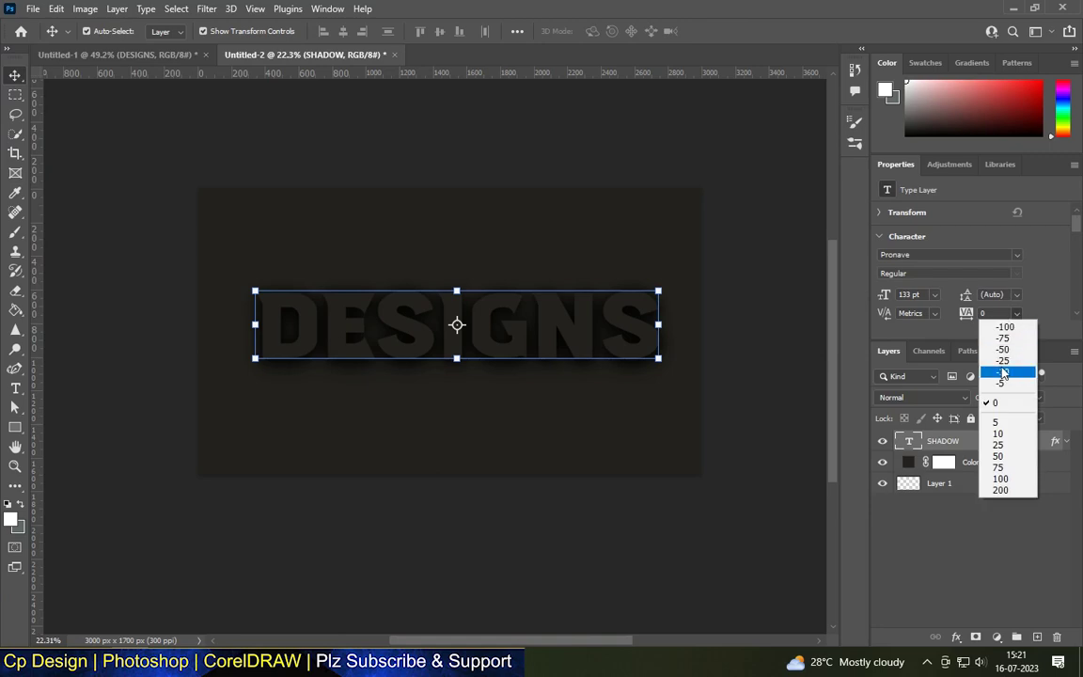
Step: Tighten the SHADOW text's tracking to -40
left_click(1004, 374)
left_click(1015, 315)
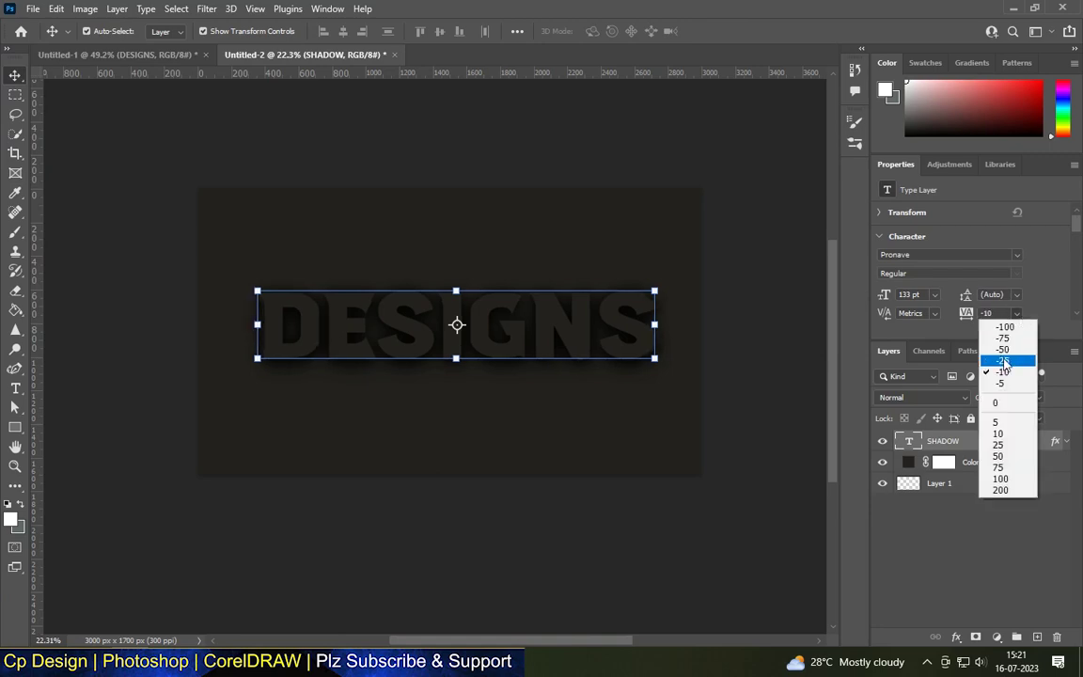
left_click(1002, 360)
left_click(1014, 315)
left_click(1002, 350)
scroll(423, 300, "up", 2)
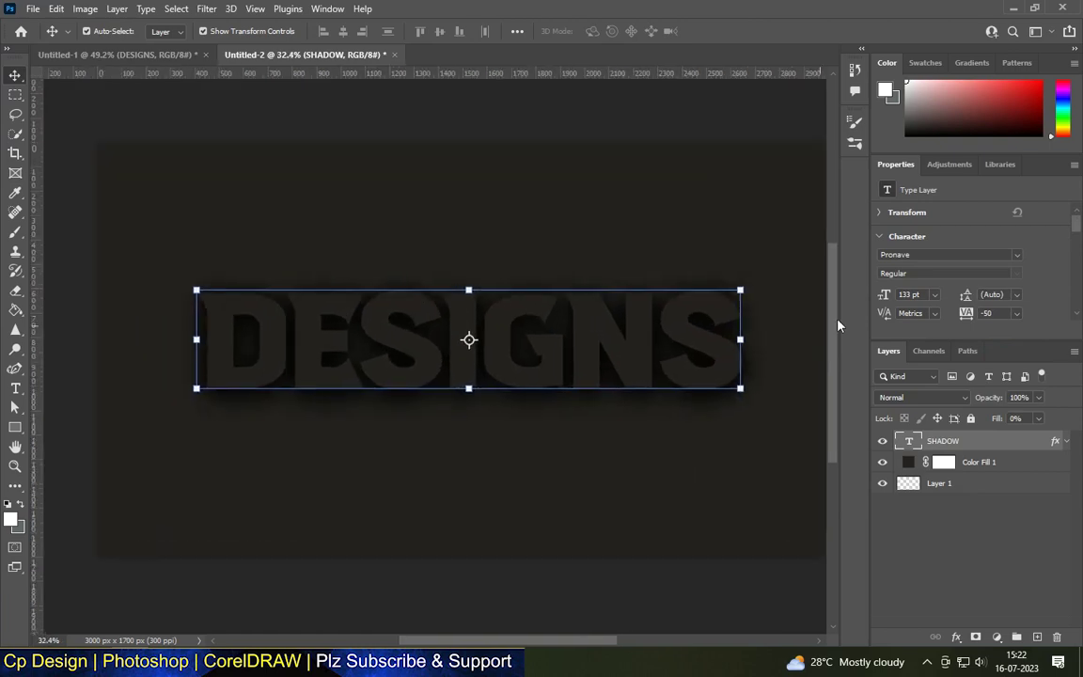
left_click(998, 313)
type("-40")
key("Return")
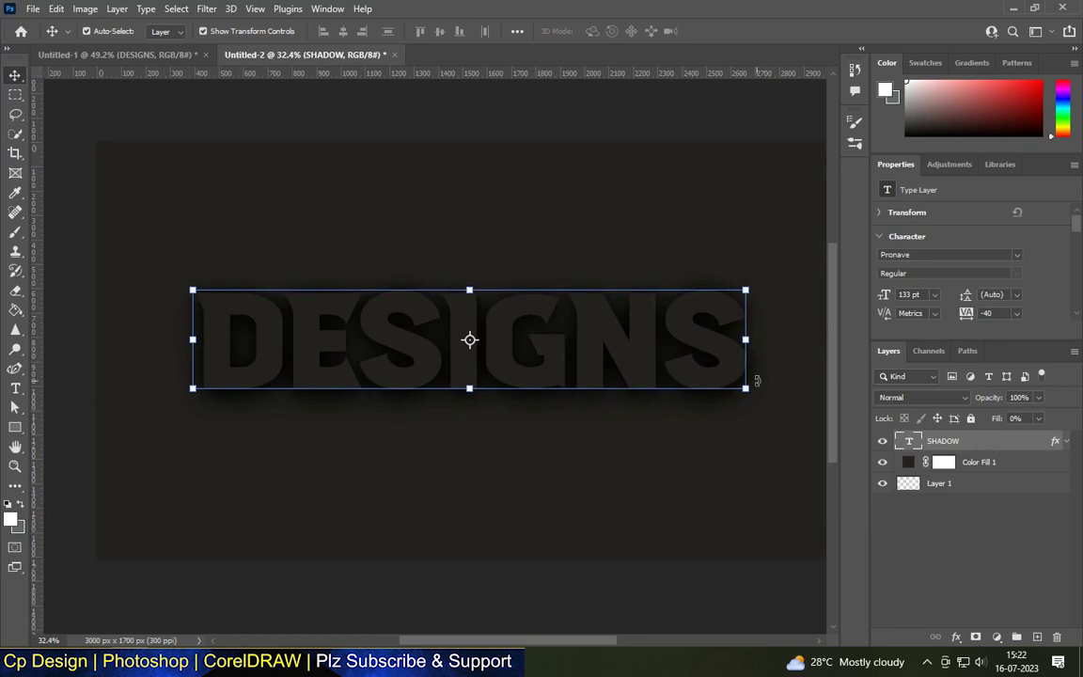
Step: Warp the SHADOW text into an Arch with about 15.8% bend, then duplicate the layer
key("ctrl+t")
right_click(513, 352)
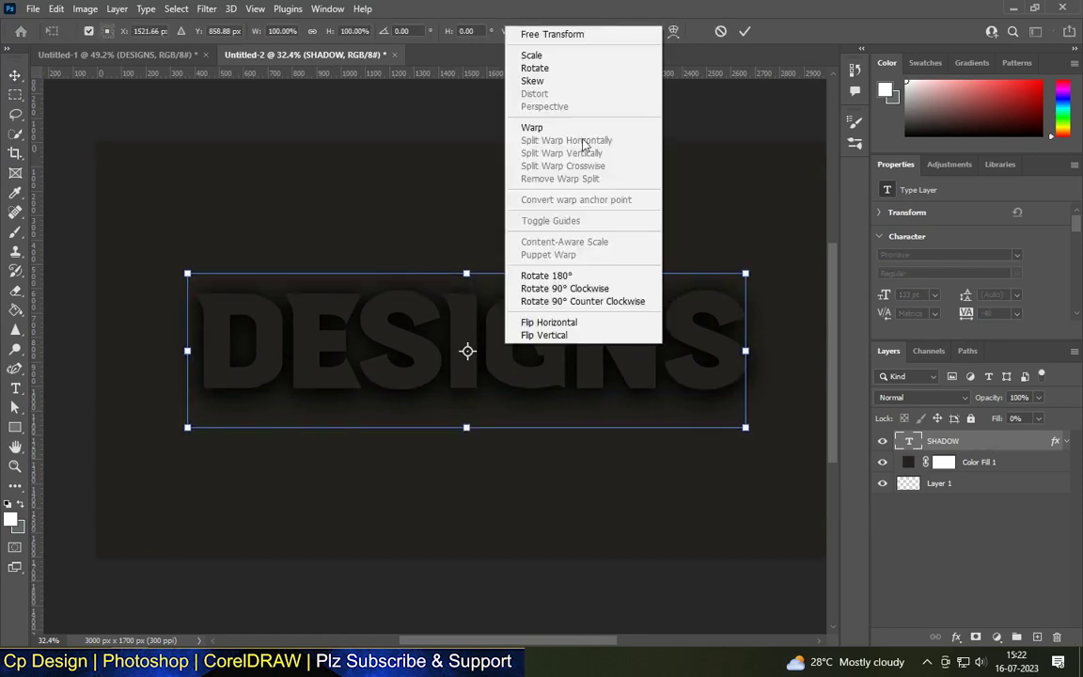
left_click(564, 126)
left_click(354, 31)
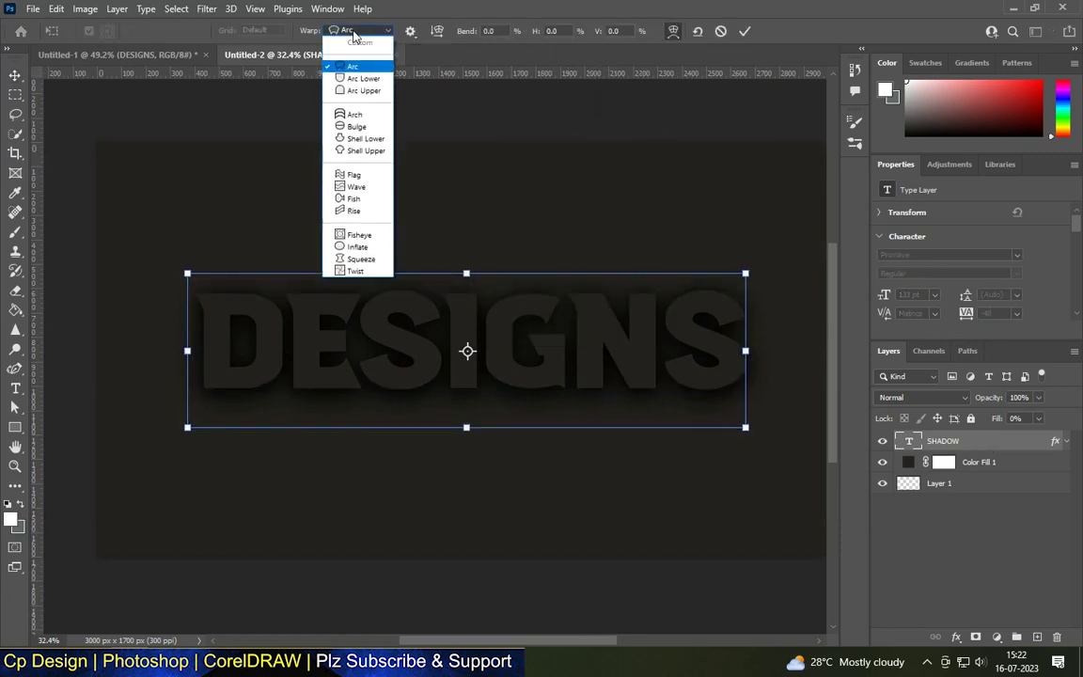
left_click(355, 114)
mouse_move(466, 157)
left_mouse_down()
mouse_move(466, 270)
mouse_move(474, 243)
left_mouse_up()
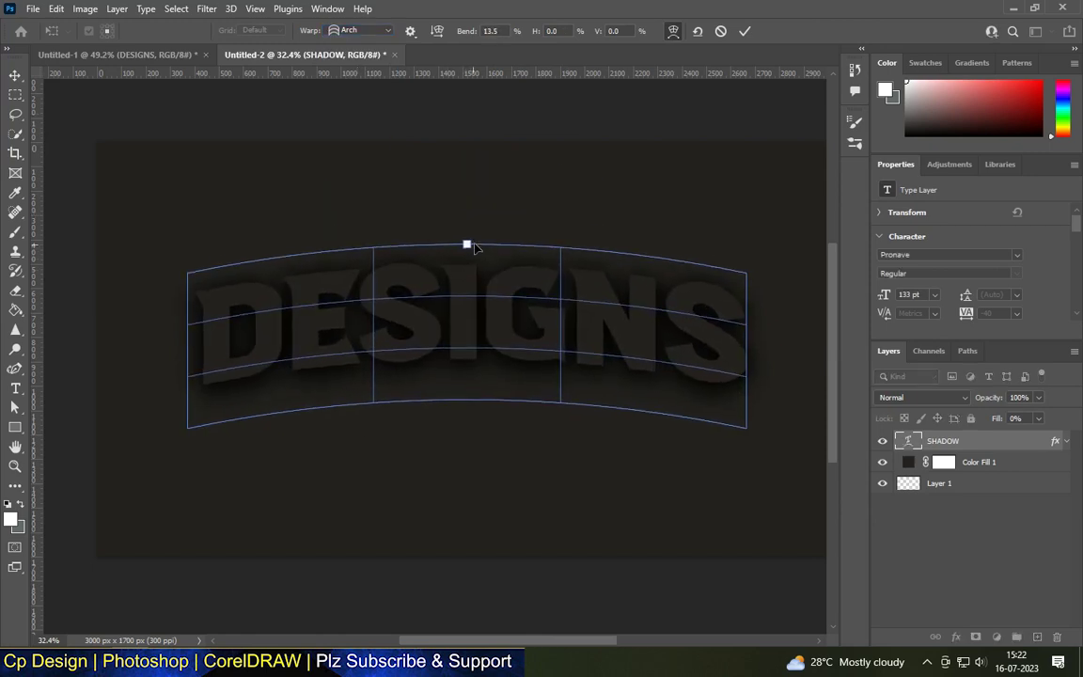
left_click_drag(473, 244, 474, 241)
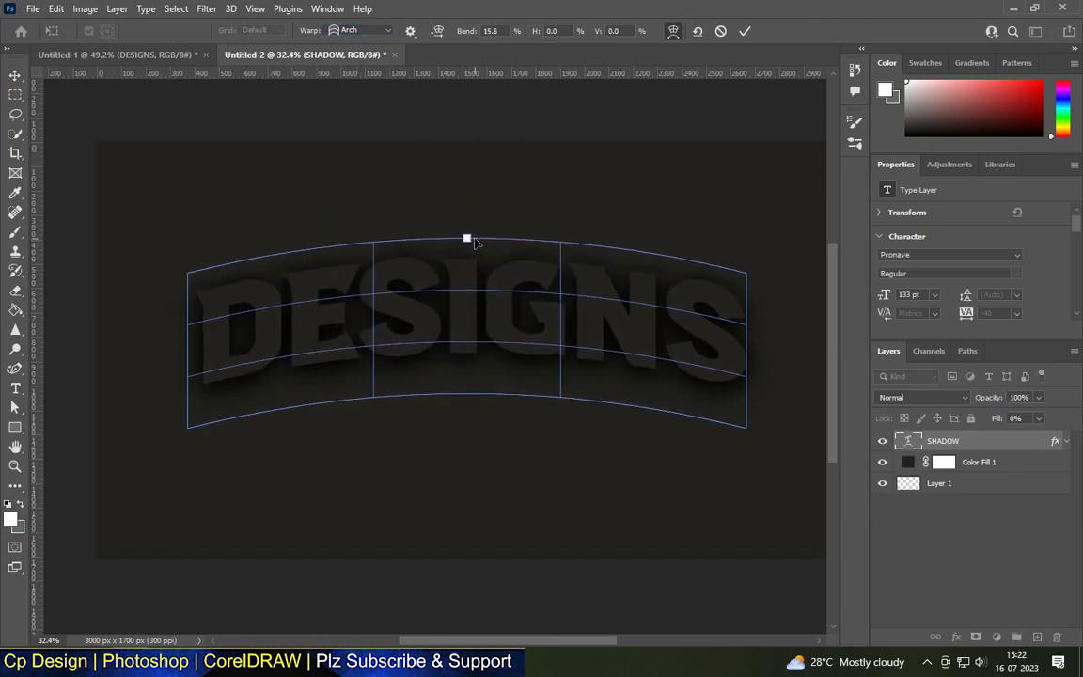
key("Return")
left_click_drag(943, 440, 1039, 636)
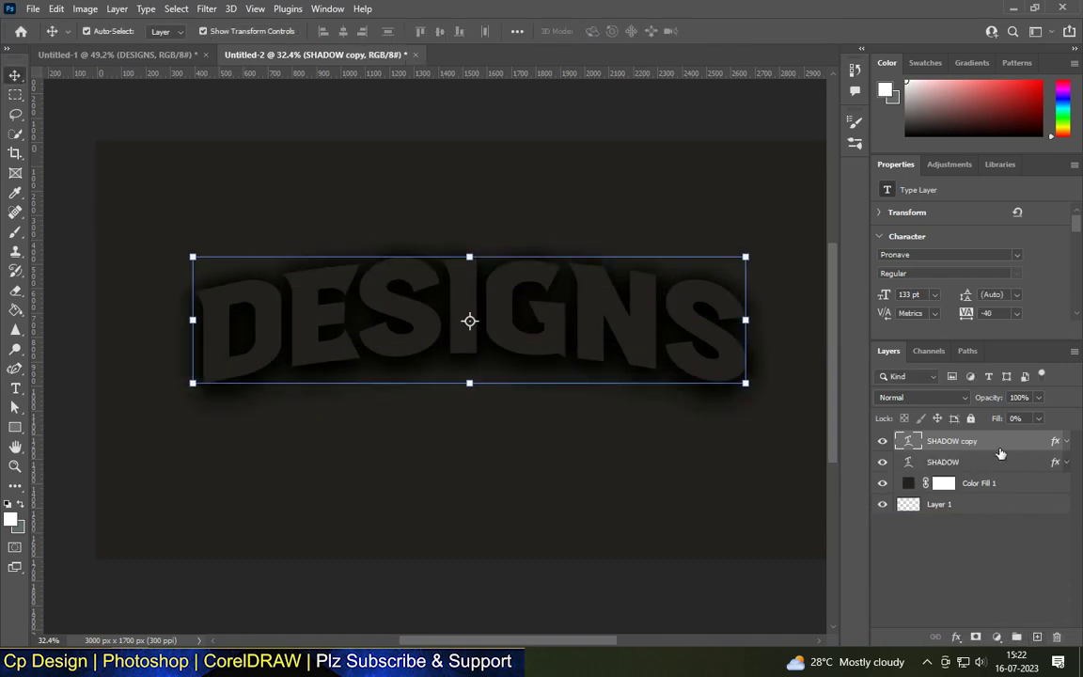
Step: Switch off all drop shadows on the SHADOW copy layer
double_click(1000, 449)
scroll(579, 344, "down", 2)
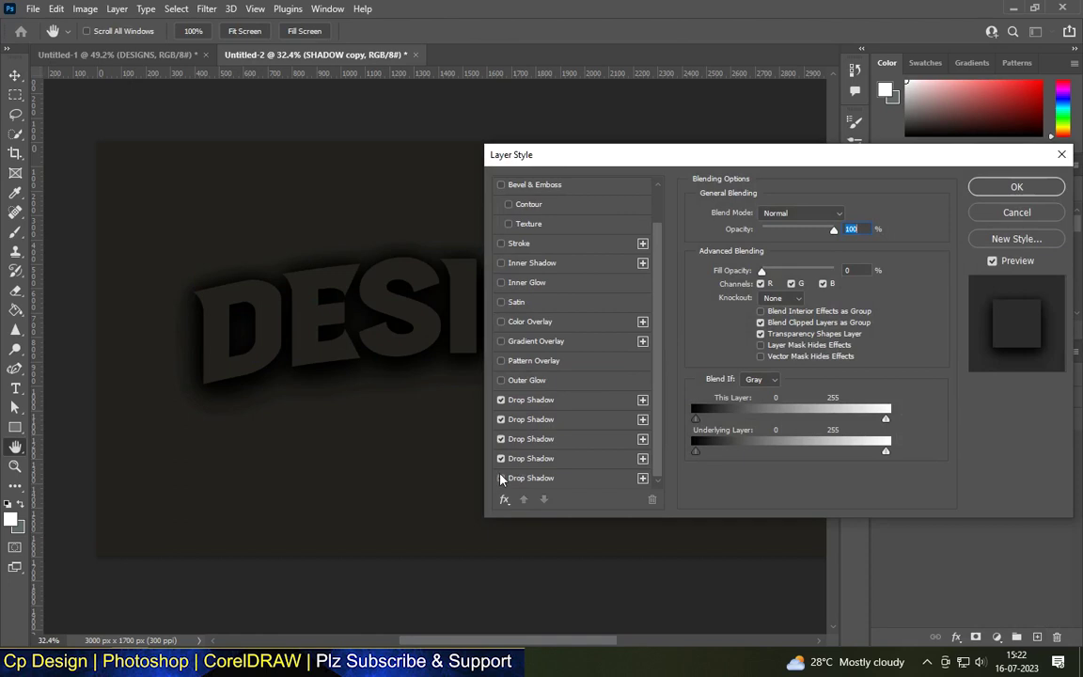
left_click(501, 419)
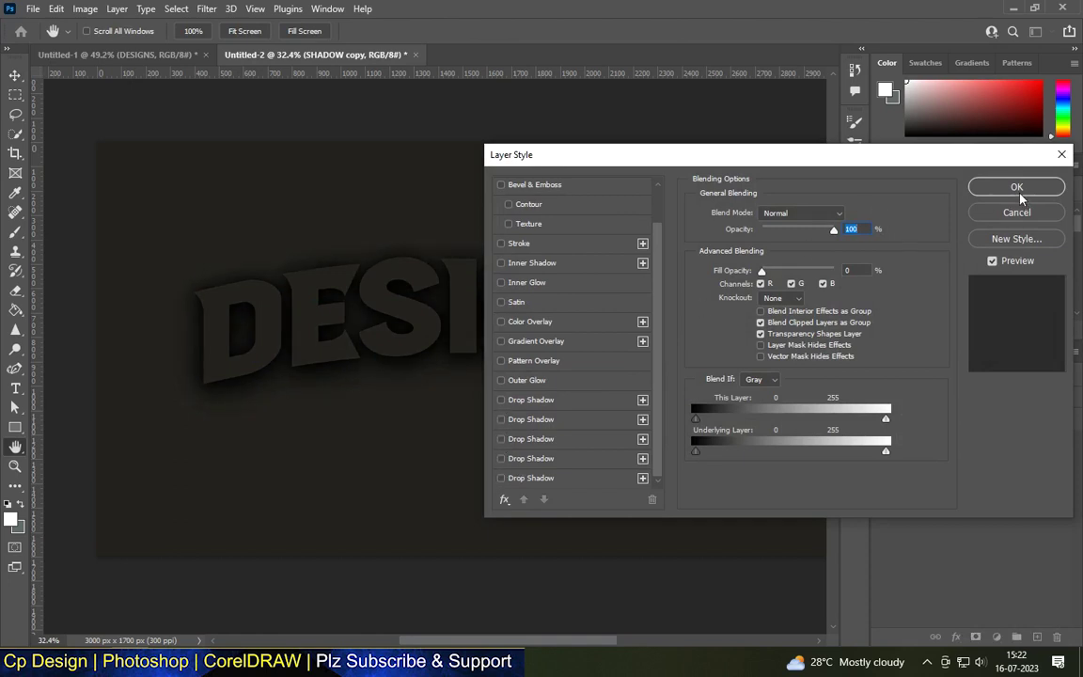
left_click(1017, 188)
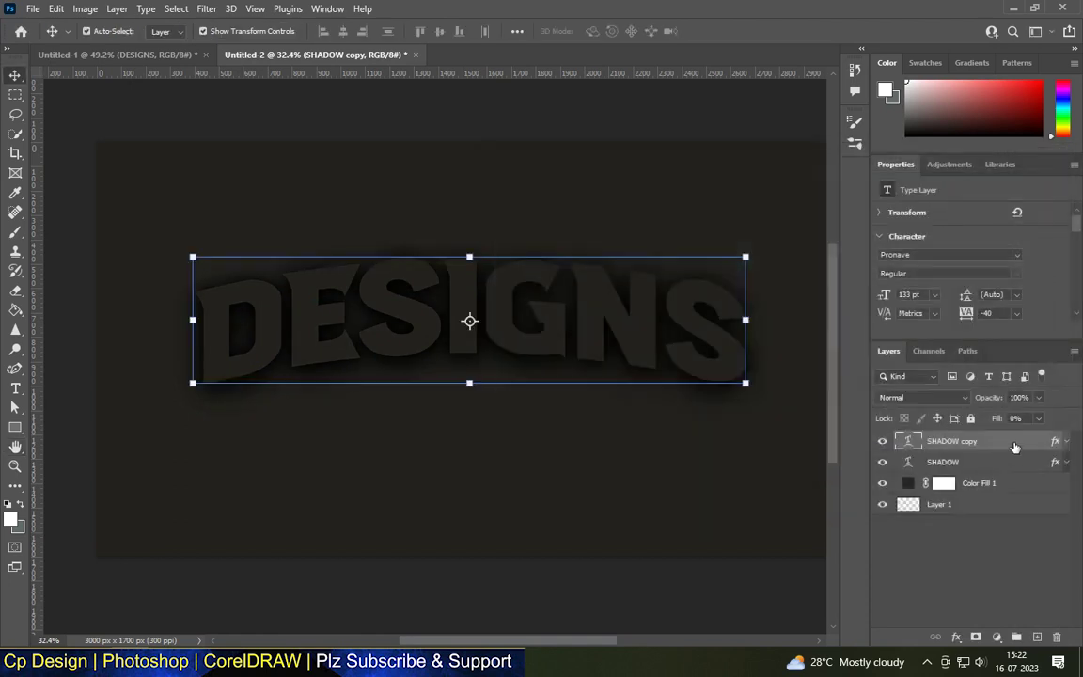
double_click(1014, 448)
left_click(1057, 155)
Step: Rename the SHADOW copy layer to 3D LAYER
double_click(955, 440)
type("3D LAYER")
key("Return")
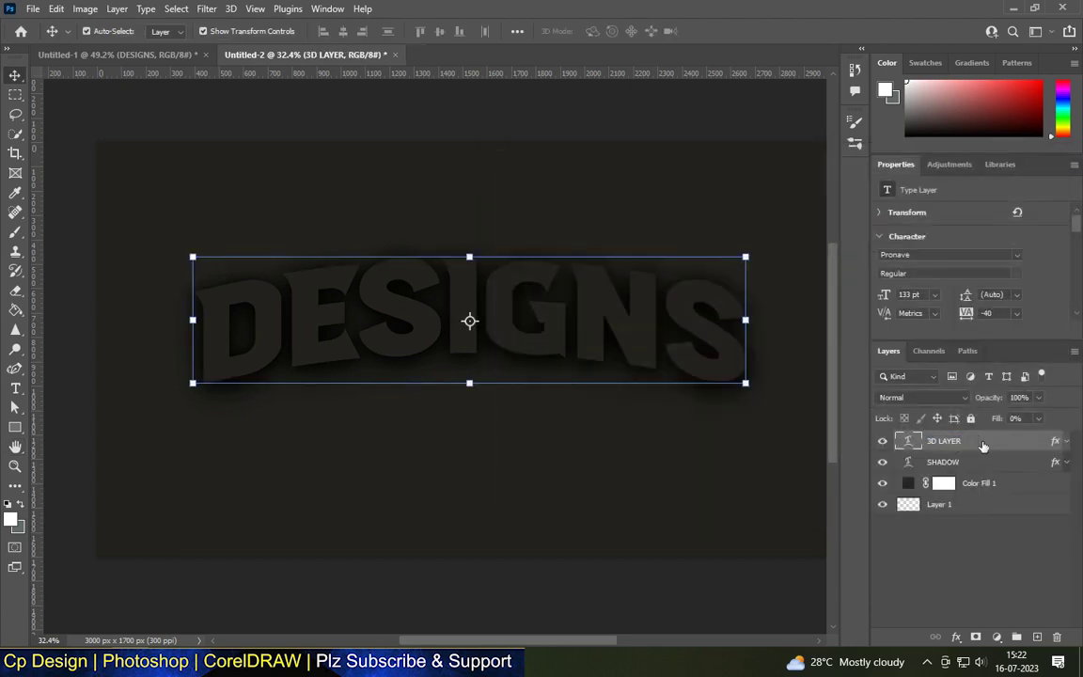
Step: Give 3D LAYER an Inner Bevel, Smooth Bevel & Emboss at 939% depth
double_click(982, 445)
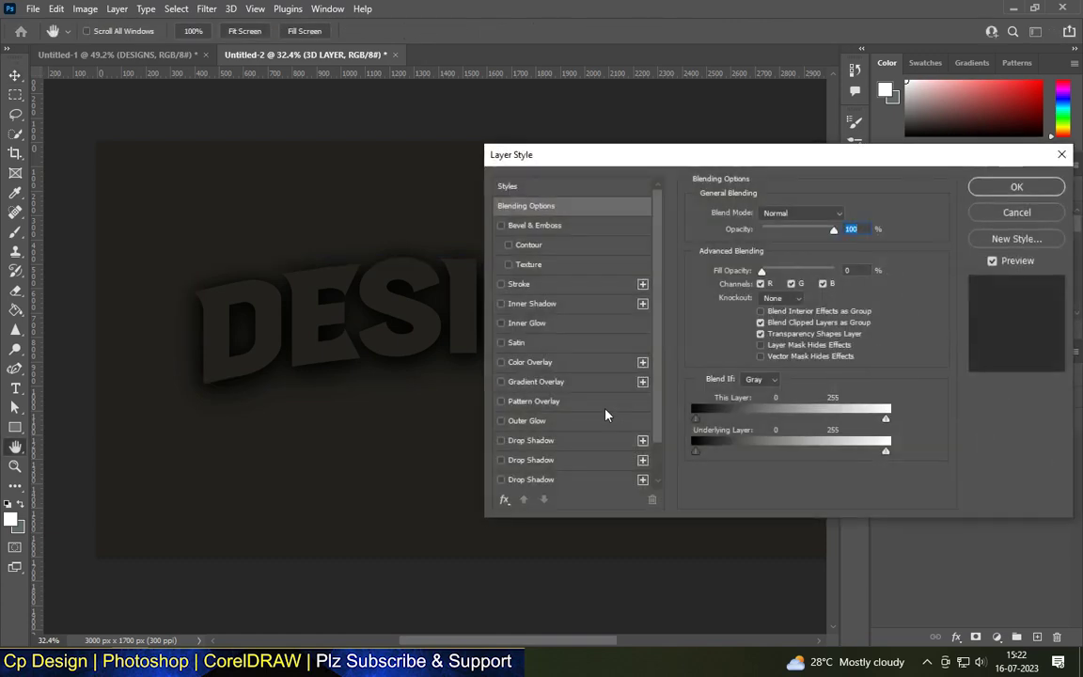
left_click(500, 226)
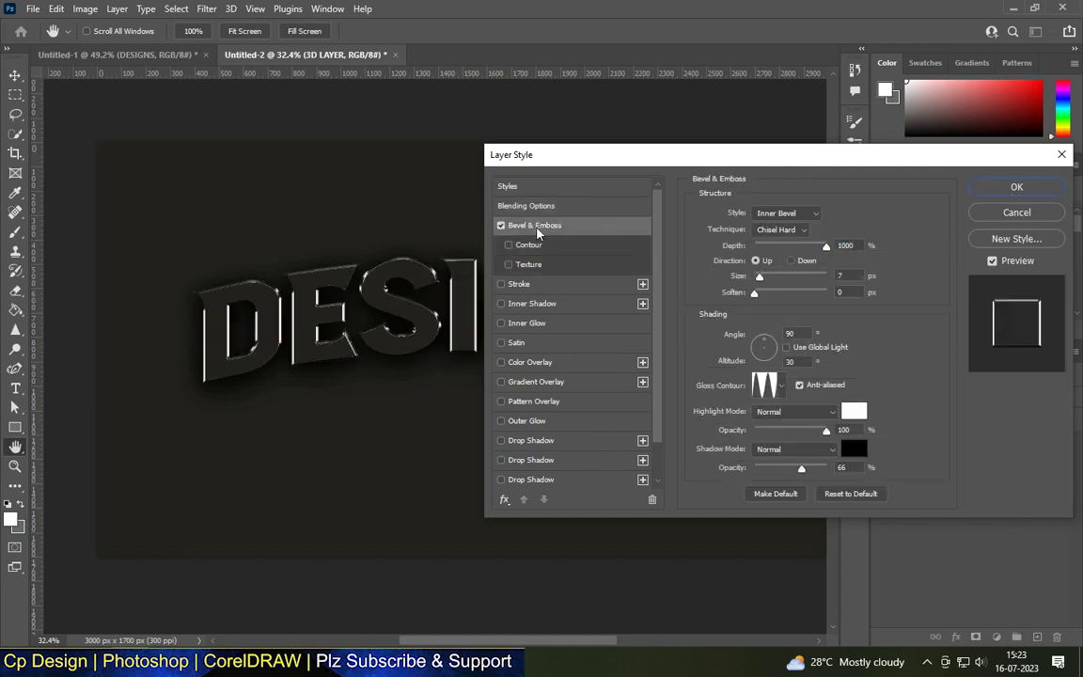
left_click(786, 212)
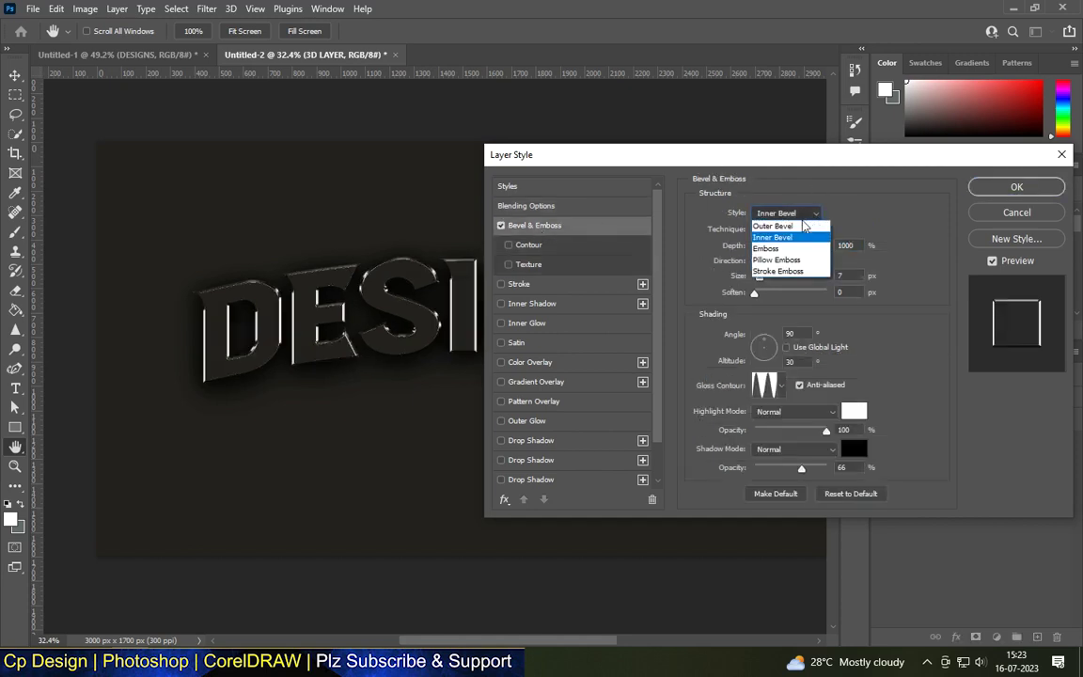
left_click(779, 239)
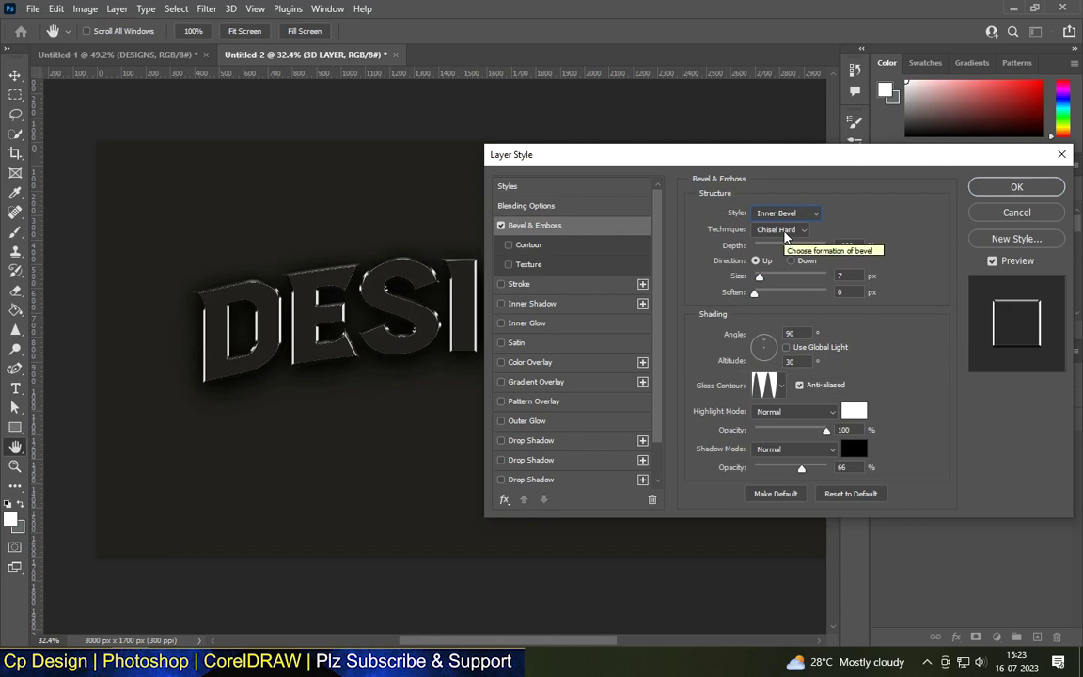
left_click(784, 231)
left_click(784, 244)
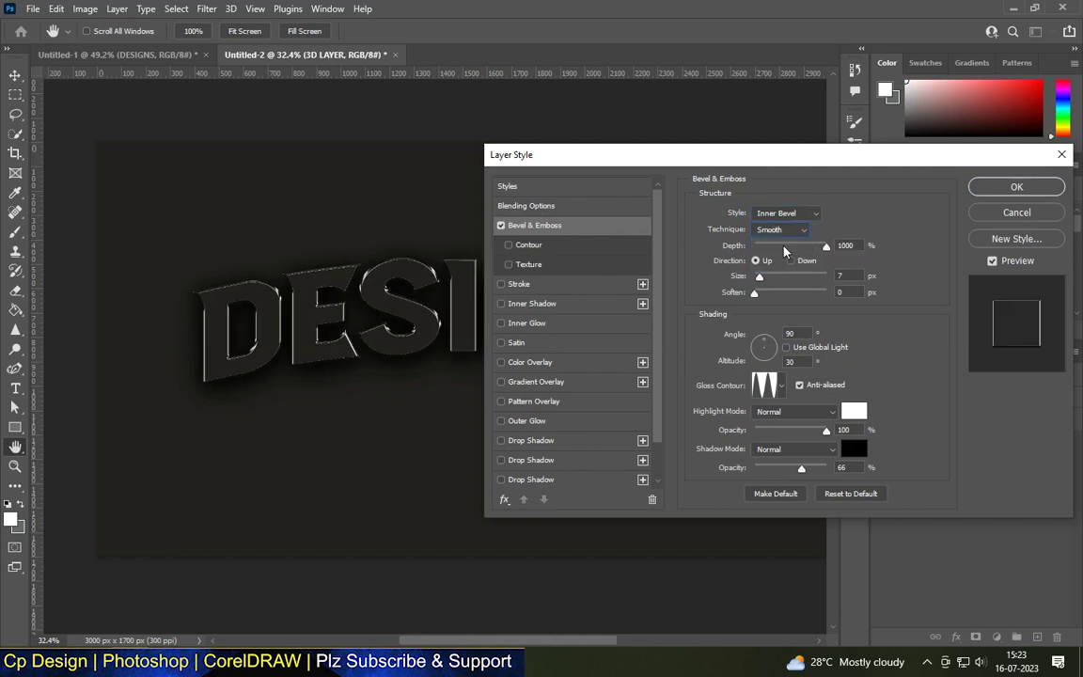
key("Tab")
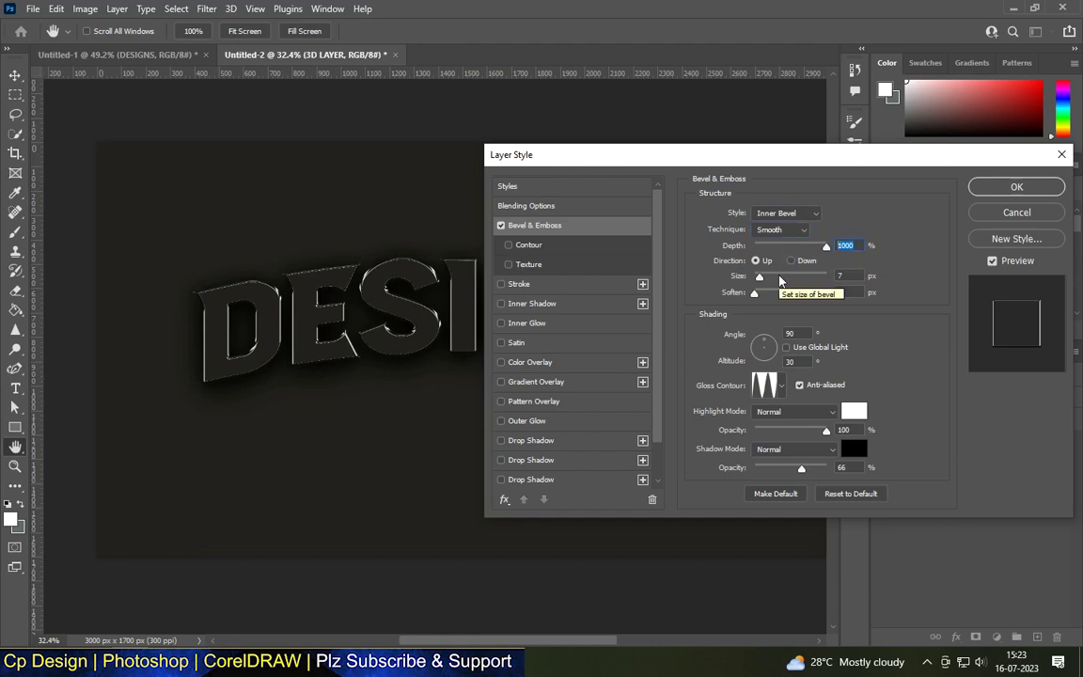
type("9")
left_click_drag(826, 246, 822, 245)
Step: Set the bevel size to 158 px, direction Down, shading angle 120°
left_click(854, 276)
left_click_drag(738, 274, 872, 299)
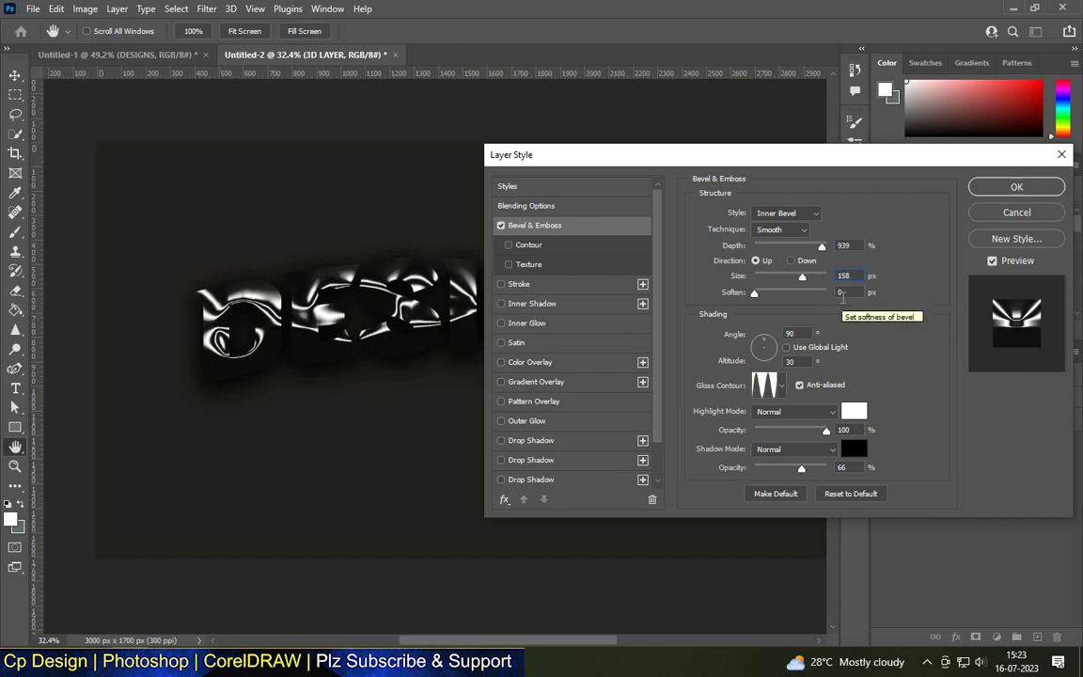
left_click(790, 262)
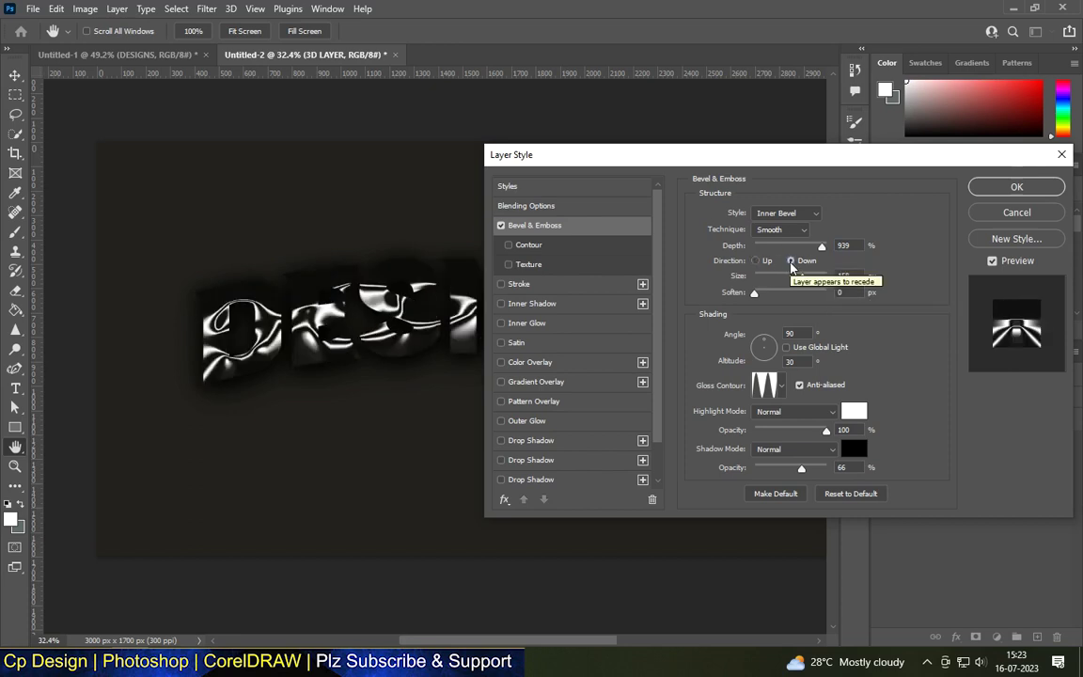
left_click(793, 333)
type("120")
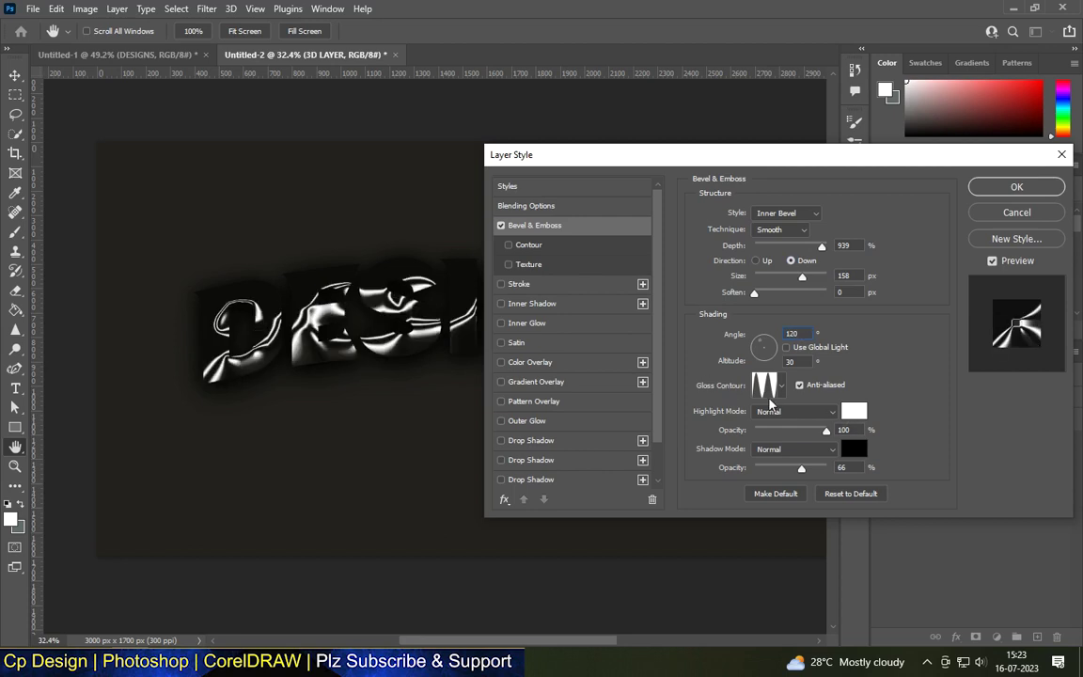
Step: Set bevel highlight to Color Dodge 58%, shadow Linear Burn 31%, and enable Color Overlay
left_click(795, 411)
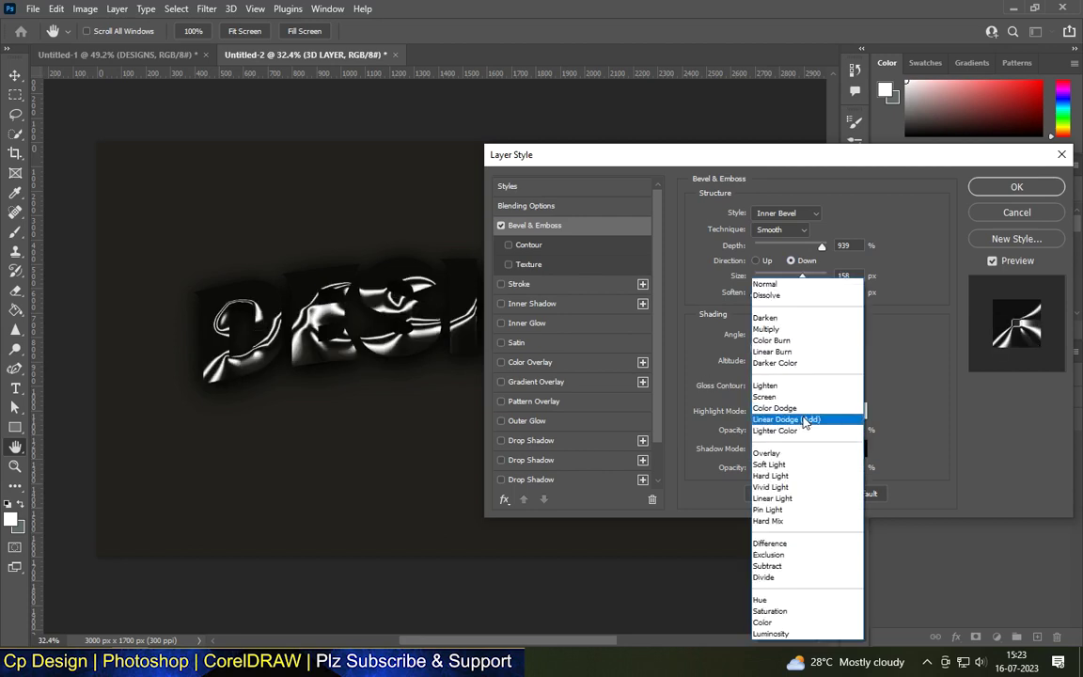
key("Tab")
type("8")
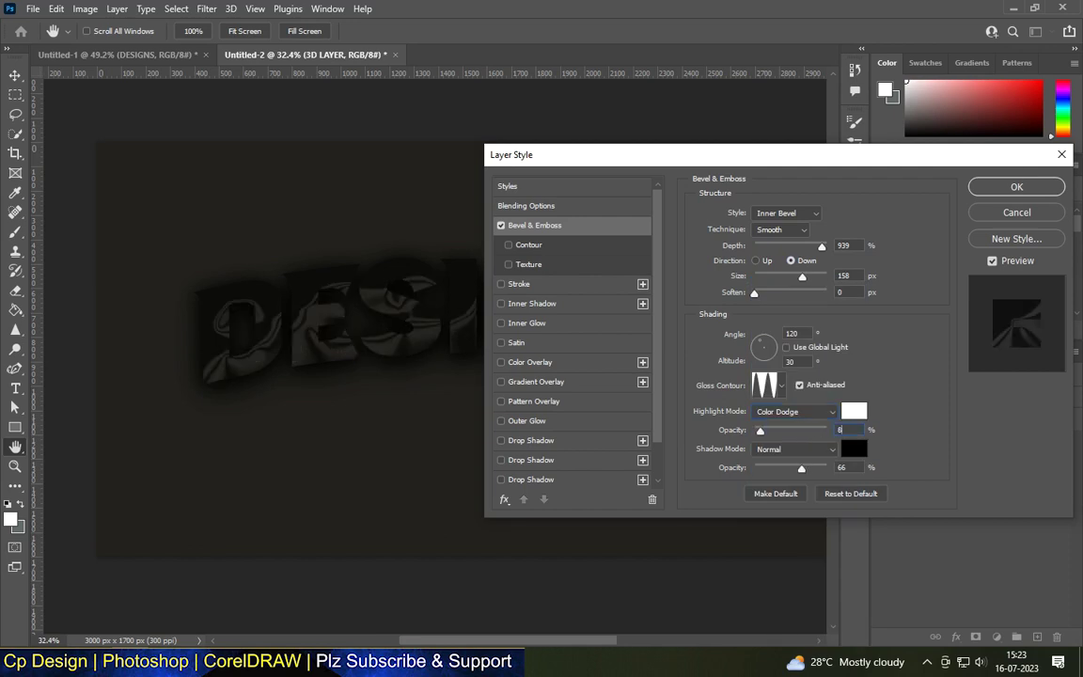
type("56")
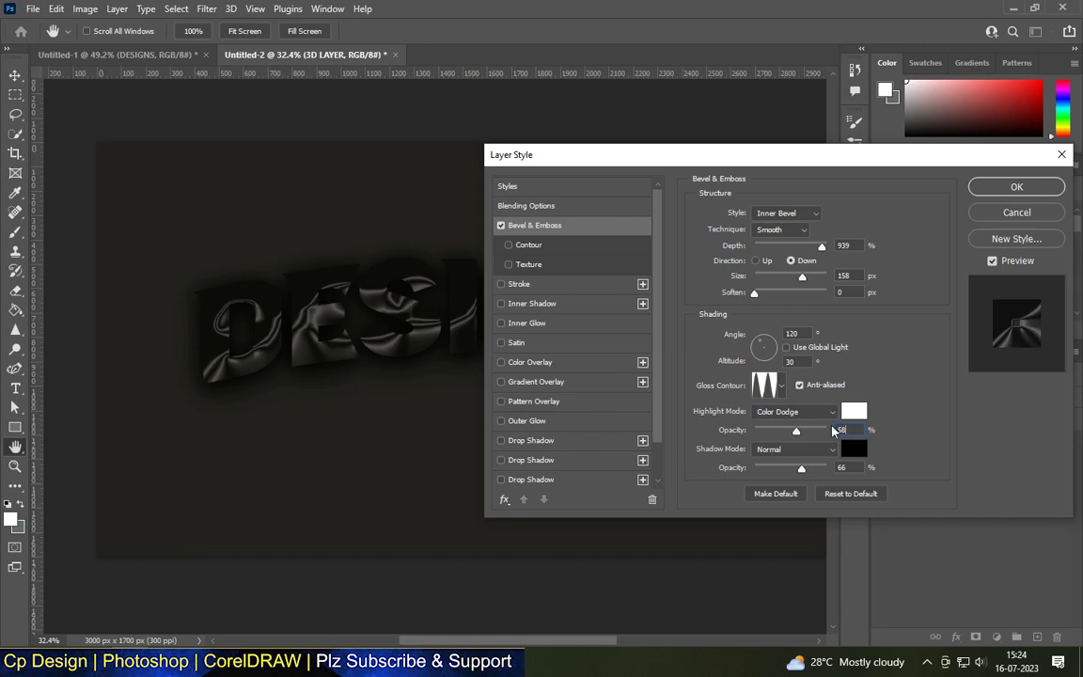
key("Up")
key("Up")
key("Up")
key("Down")
left_click(769, 449)
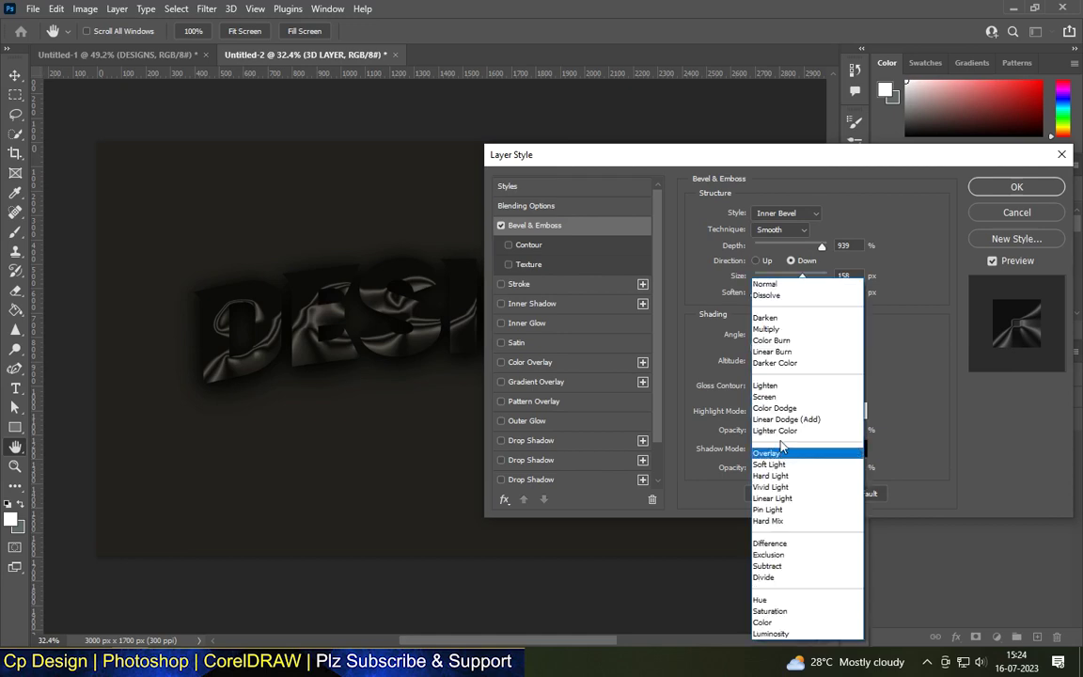
left_click(772, 353)
left_click_drag(801, 467, 776, 467)
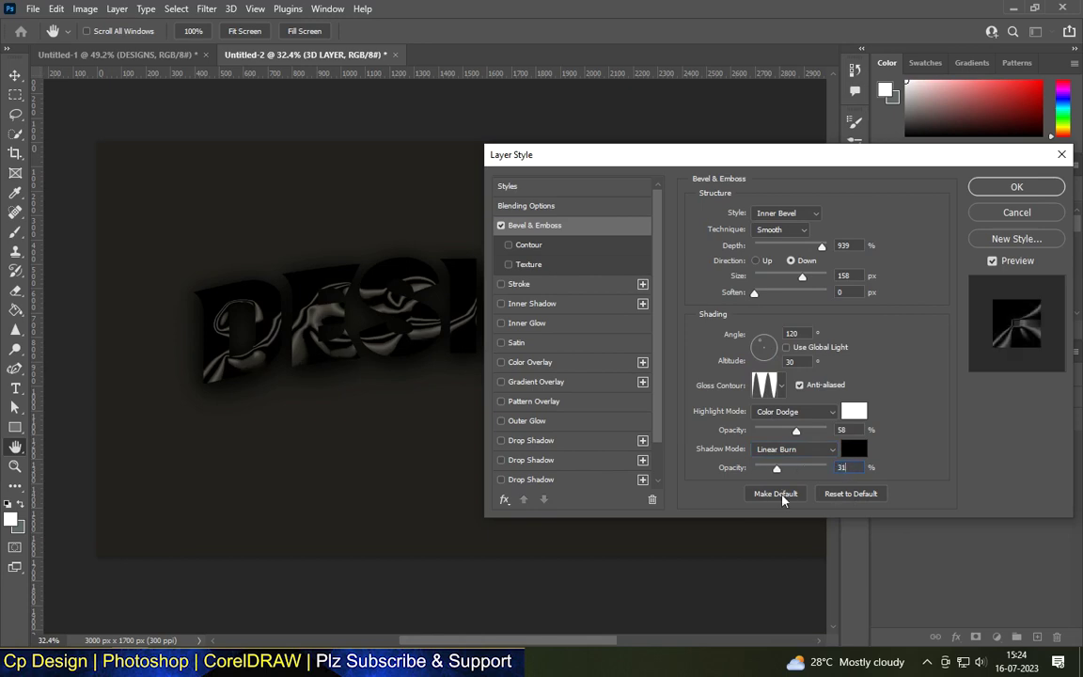
left_click(500, 363)
left_click(541, 365)
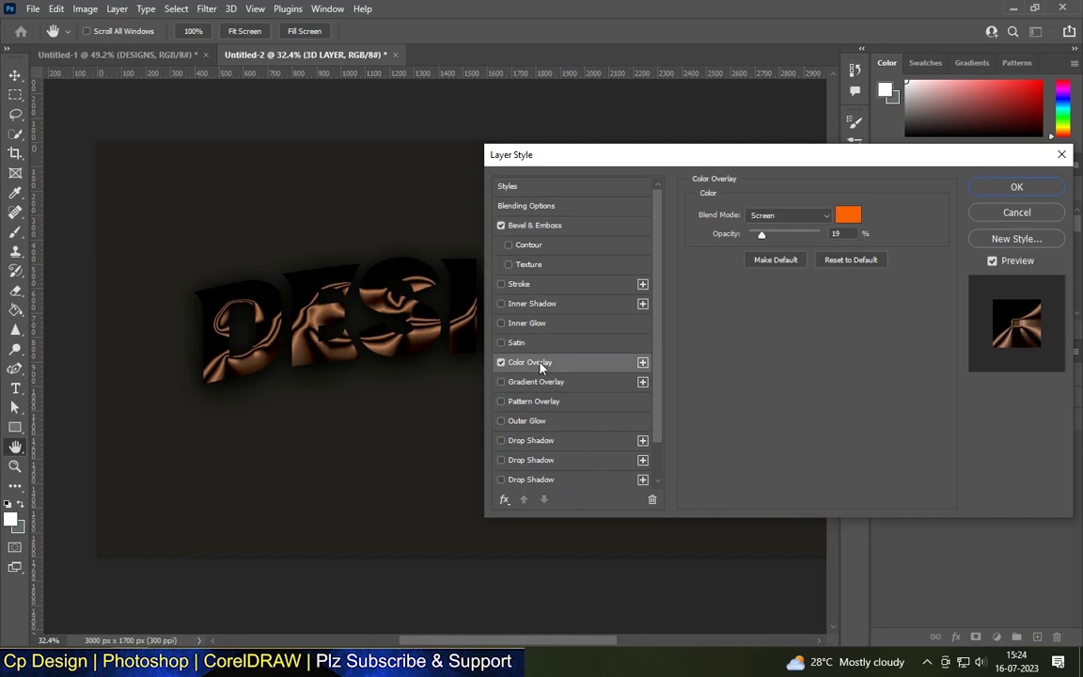
Step: Apply a grey 898888 Normal 100% colour overlay, then duplicate 3D LAYER as 3D LAYER copy
left_click(847, 215)
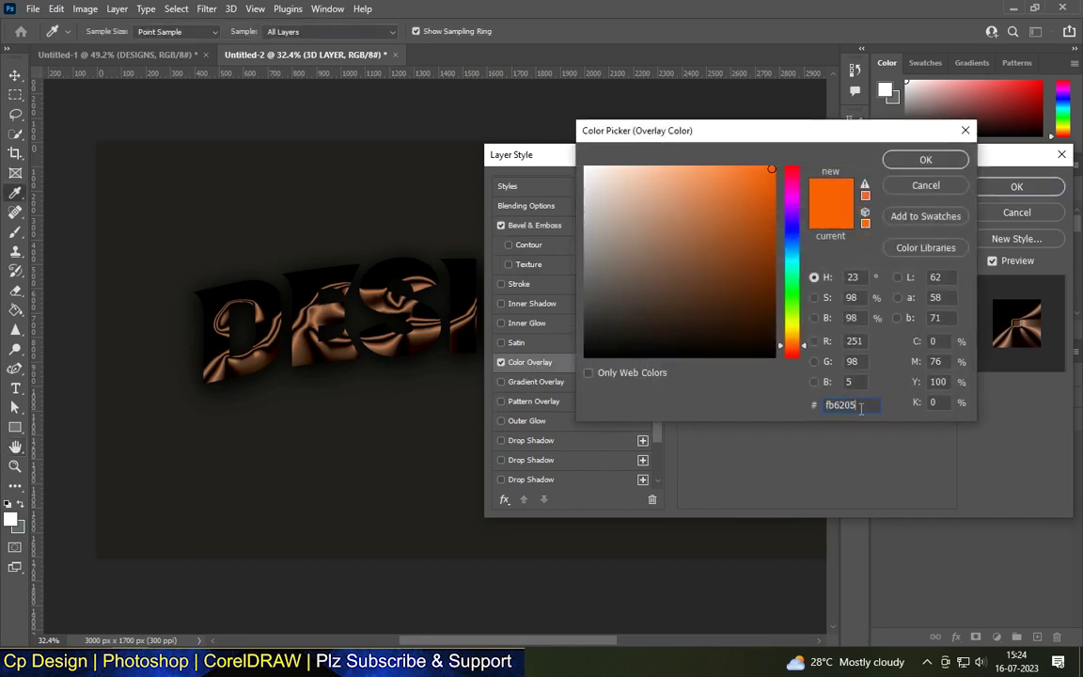
type("898888")
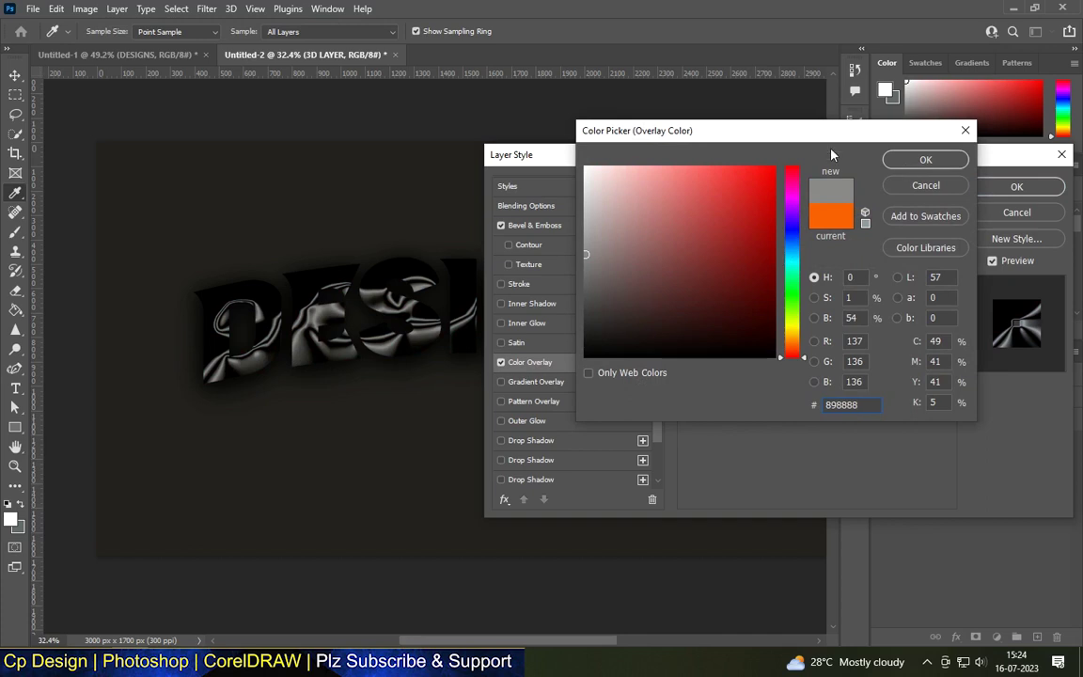
left_click(909, 162)
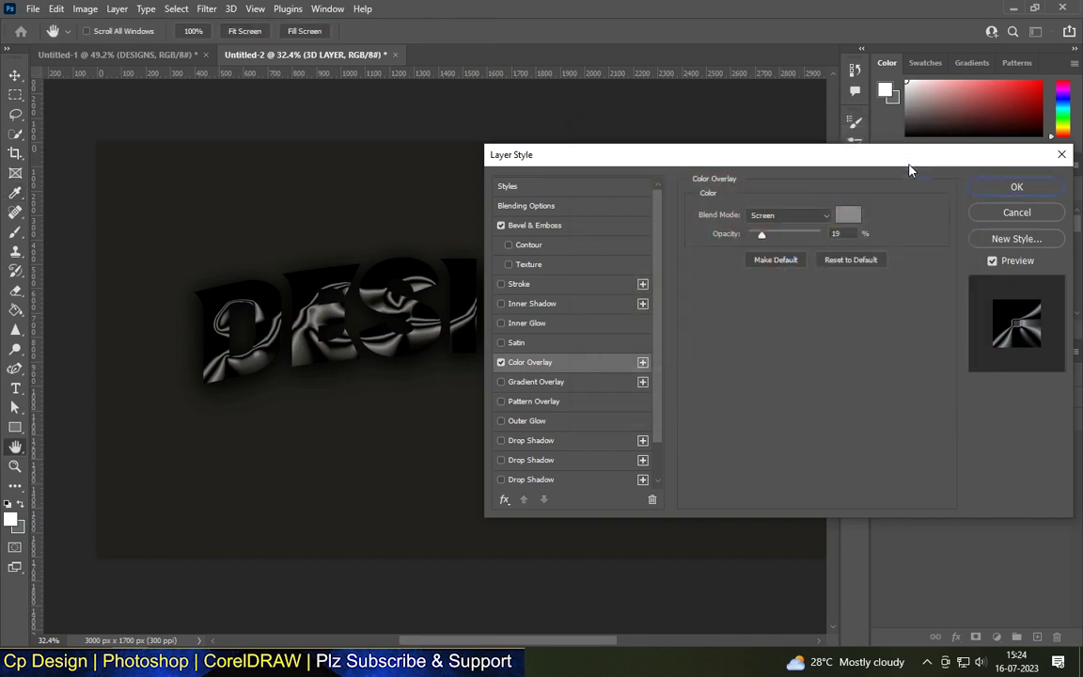
left_click(540, 209)
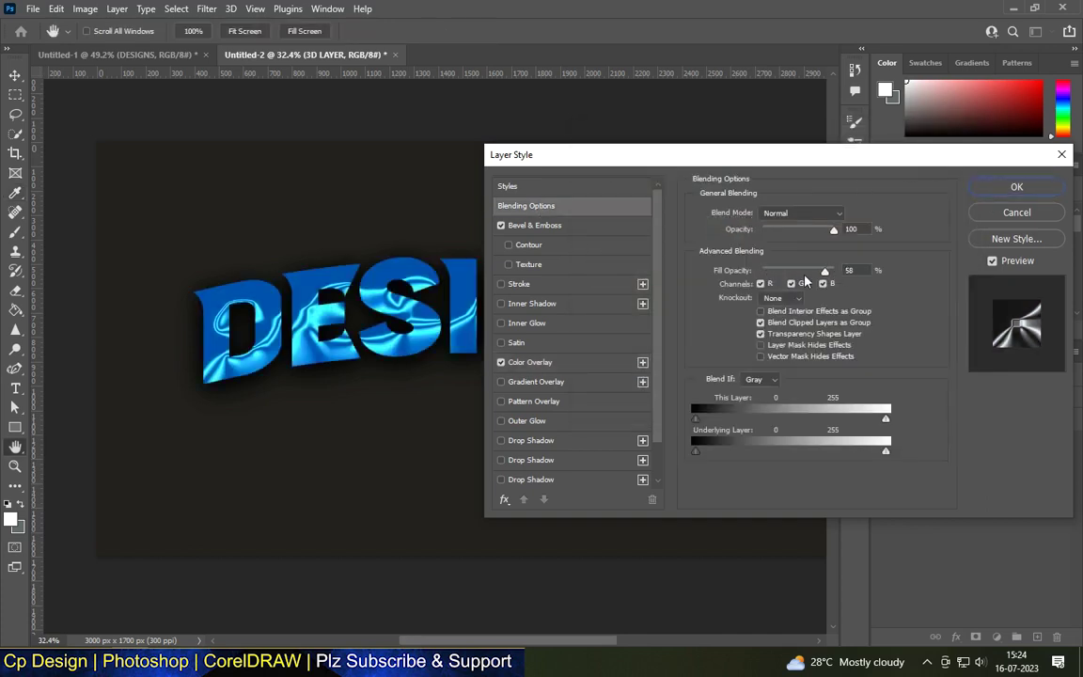
left_click(557, 364)
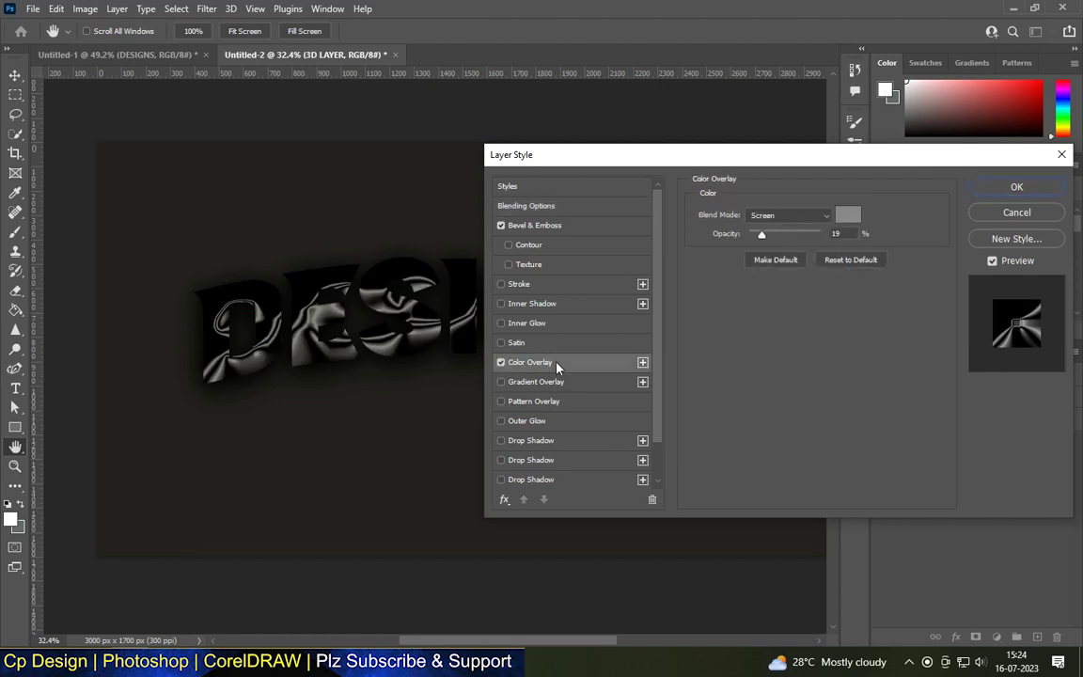
left_click_drag(761, 234, 833, 218)
left_click(827, 215)
left_click(763, 237)
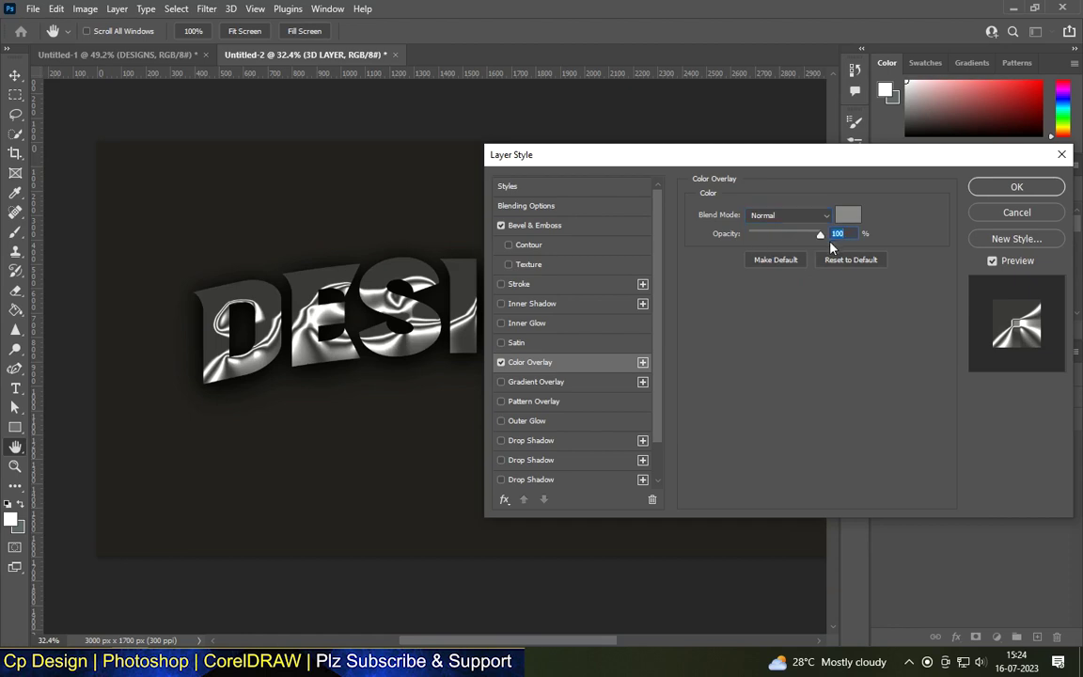
left_click(999, 186)
left_click_drag(982, 441, 1040, 636)
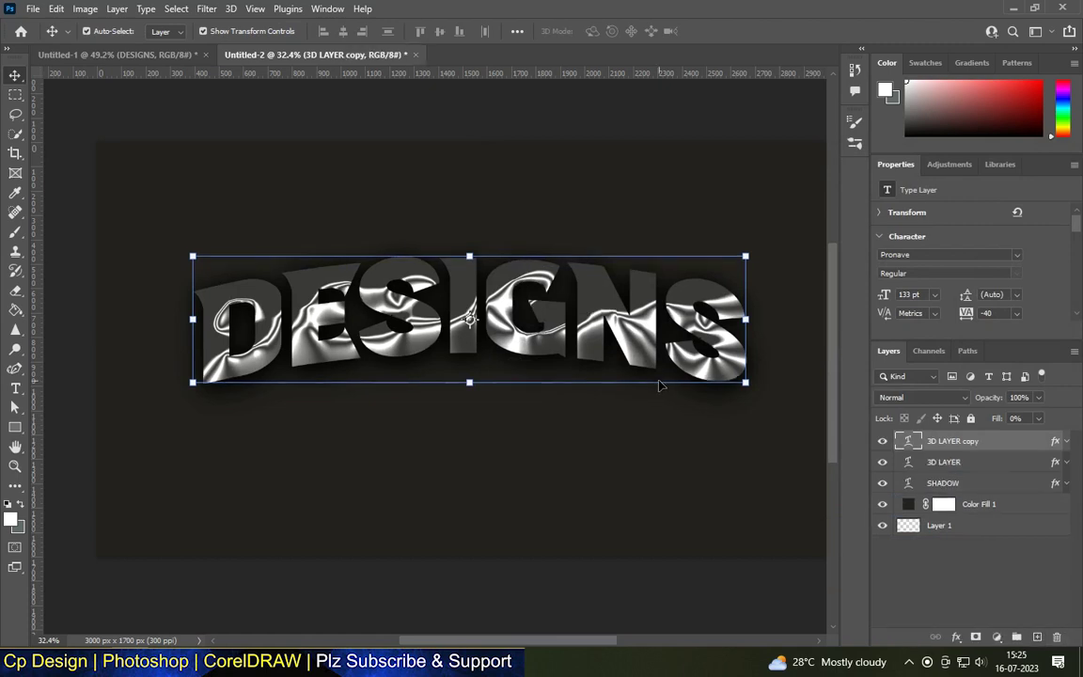
Step: Stack stepped copies of DESIGNS, each nudged up one step, through 3D LAYER copy 12
key("ctrl+t")
key("Up")
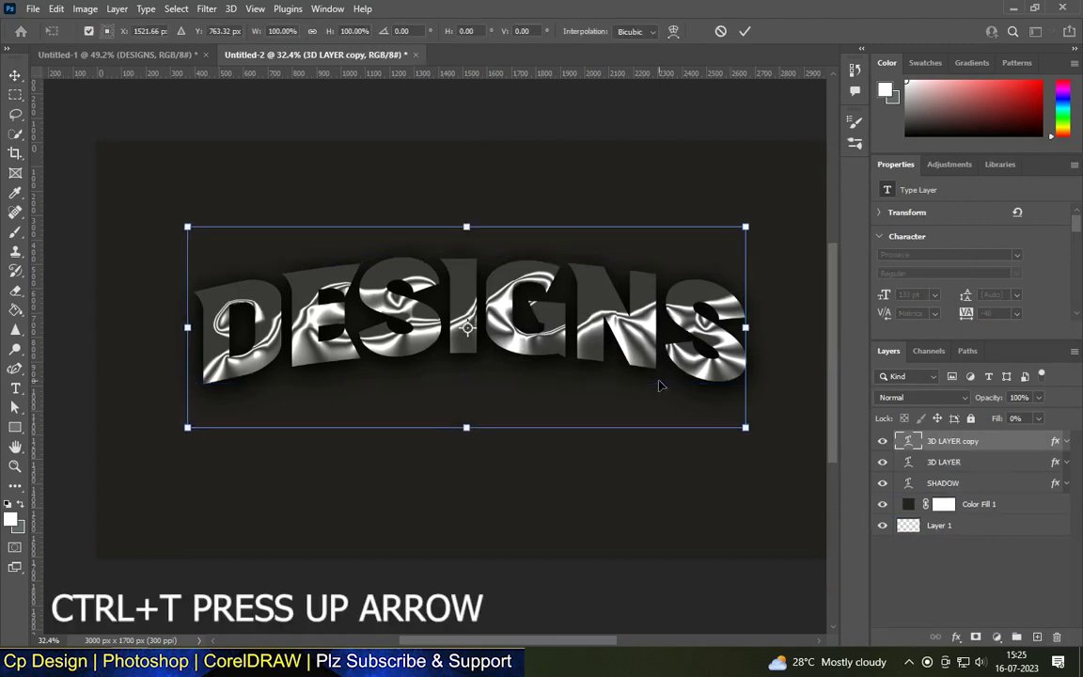
key("Return")
key("ctrl+shift+alt+t")
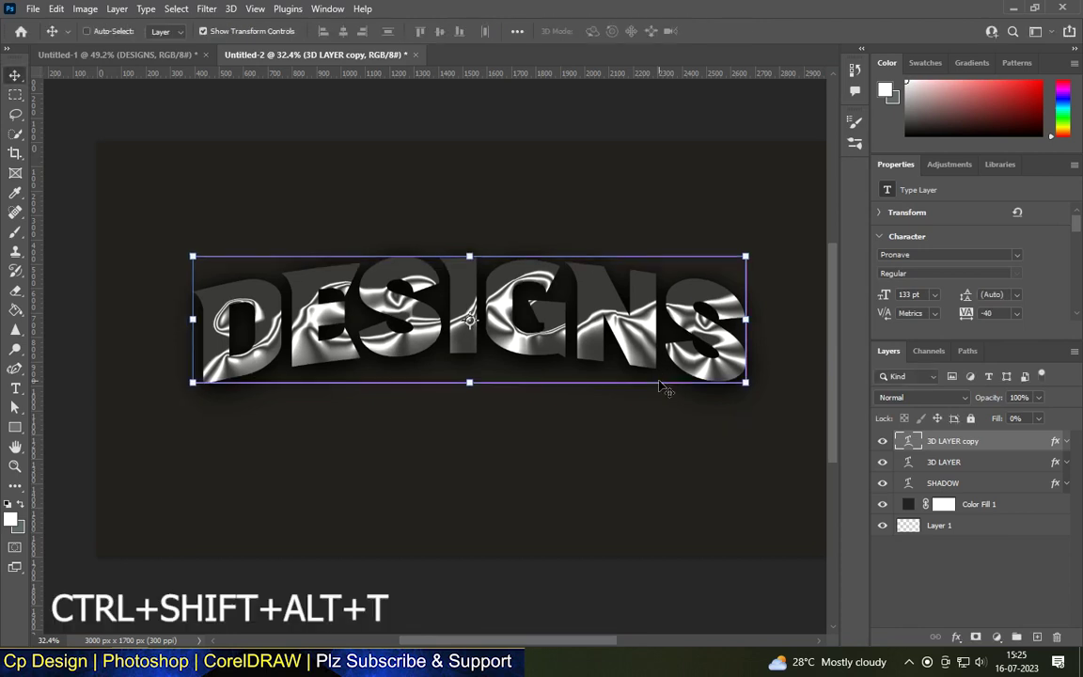
key("ctrl+shift+alt+t")
key("ctrl+shift+alt+t")
key("ctrl+shift+alt+t")
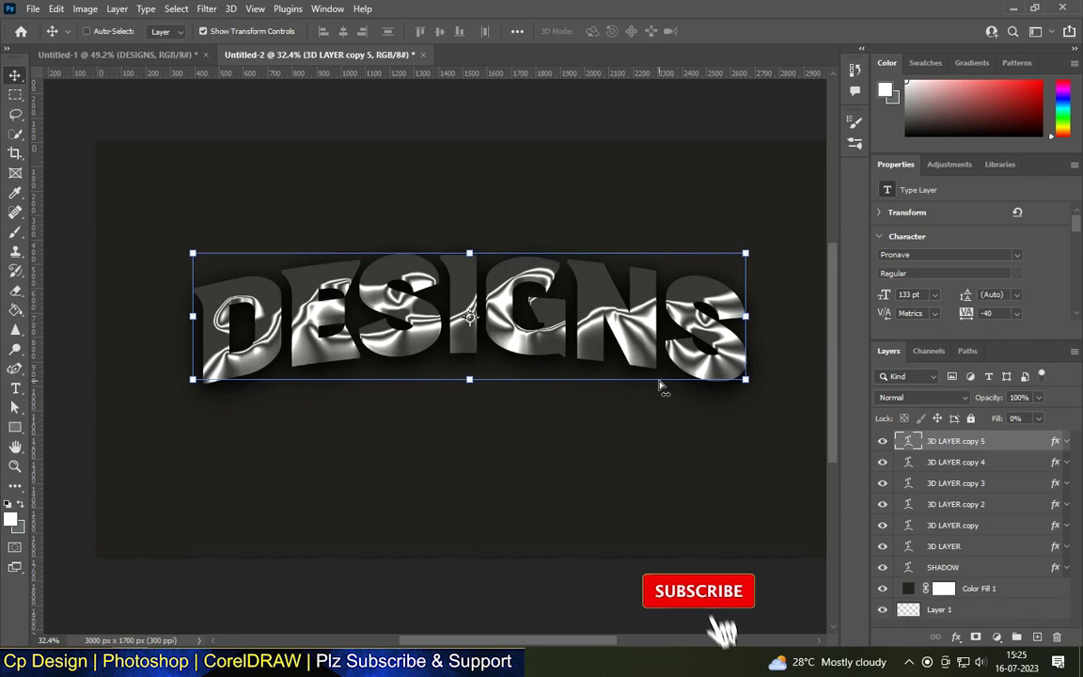
key("ctrl+shift+alt+t")
key("ctrl+shift+alt+t")
key("ctrl+shift+alt+t")
key("ctrl+shift+alt+t")
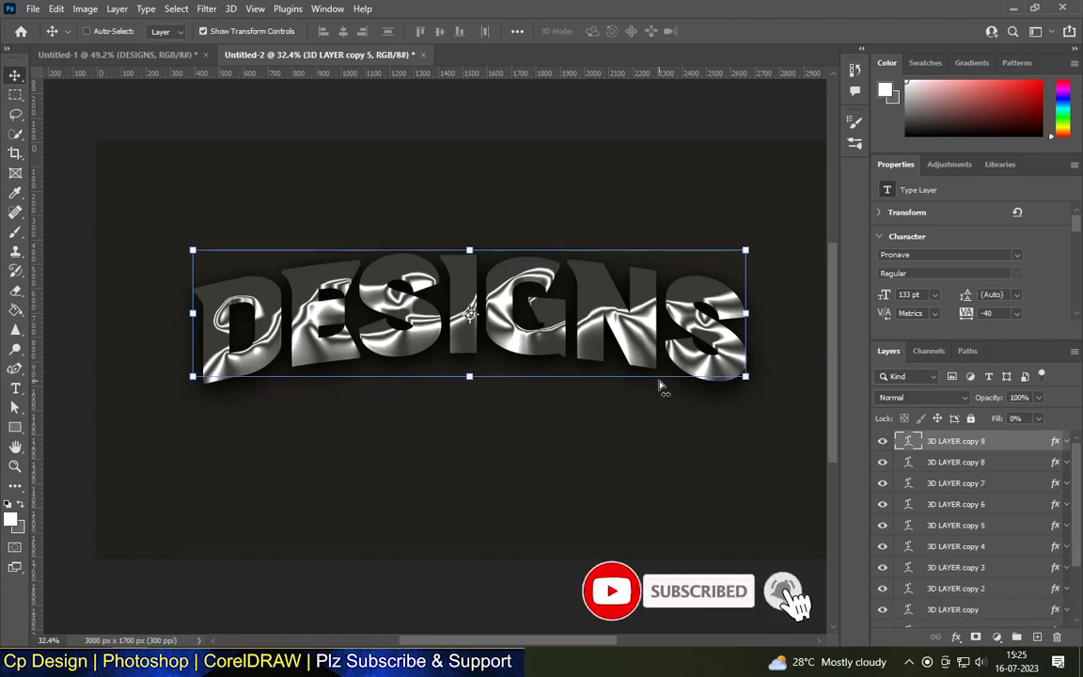
key("ctrl+shift+alt+t")
key("ctrl+shift+alt+t")
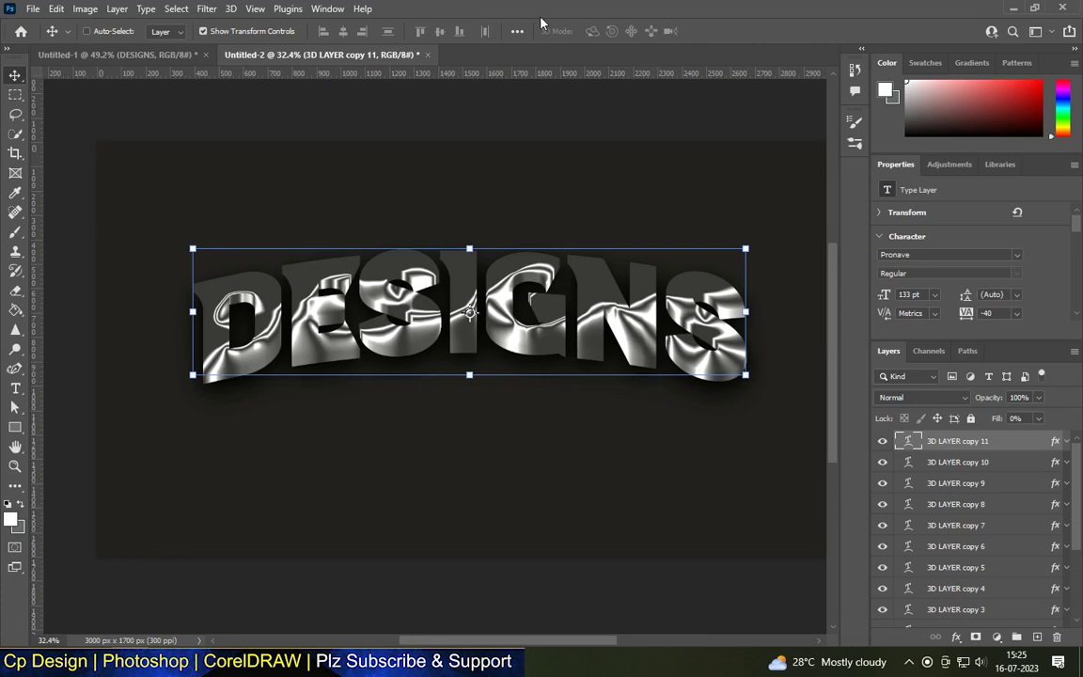
key("ctrl+shift+alt+t")
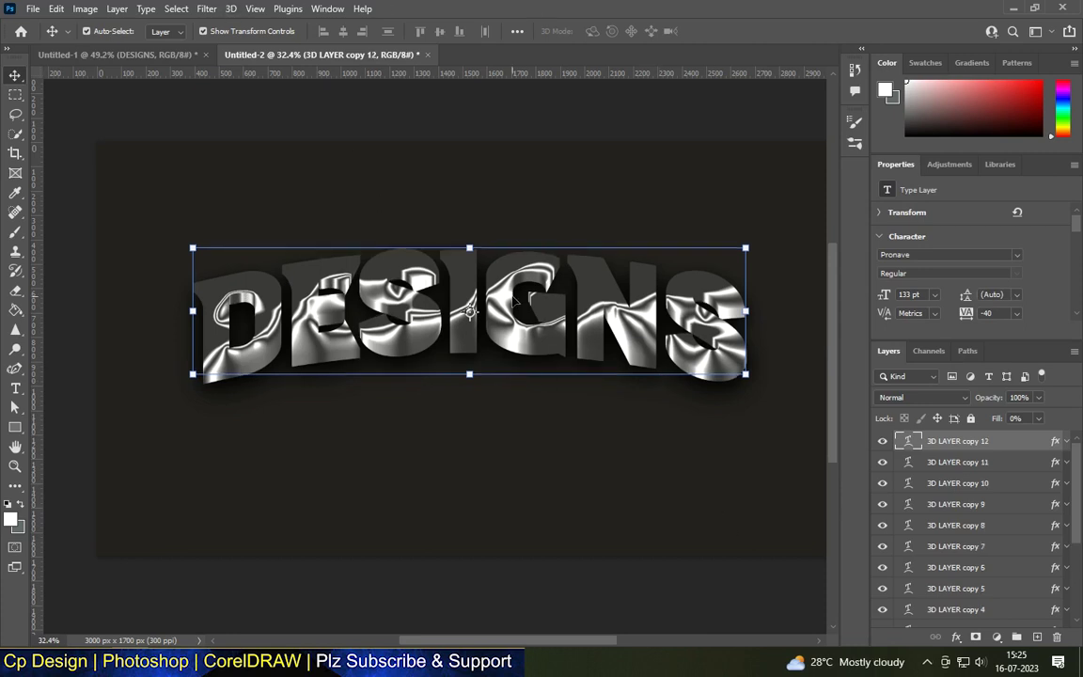
Step: Remove Bevel & Emboss from 3D LAYER copy 12, leaving a flat grey letter face
scroll(516, 301, "up", 2)
scroll(522, 338, "up", 3)
scroll(439, 289, "up", 1)
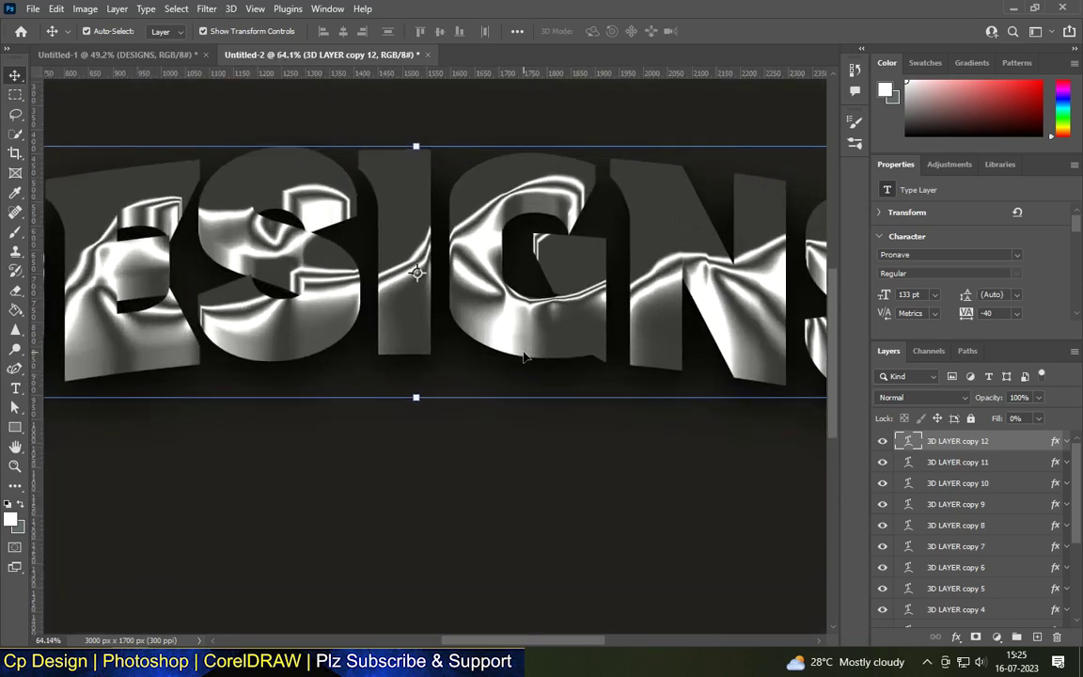
double_click(1020, 450)
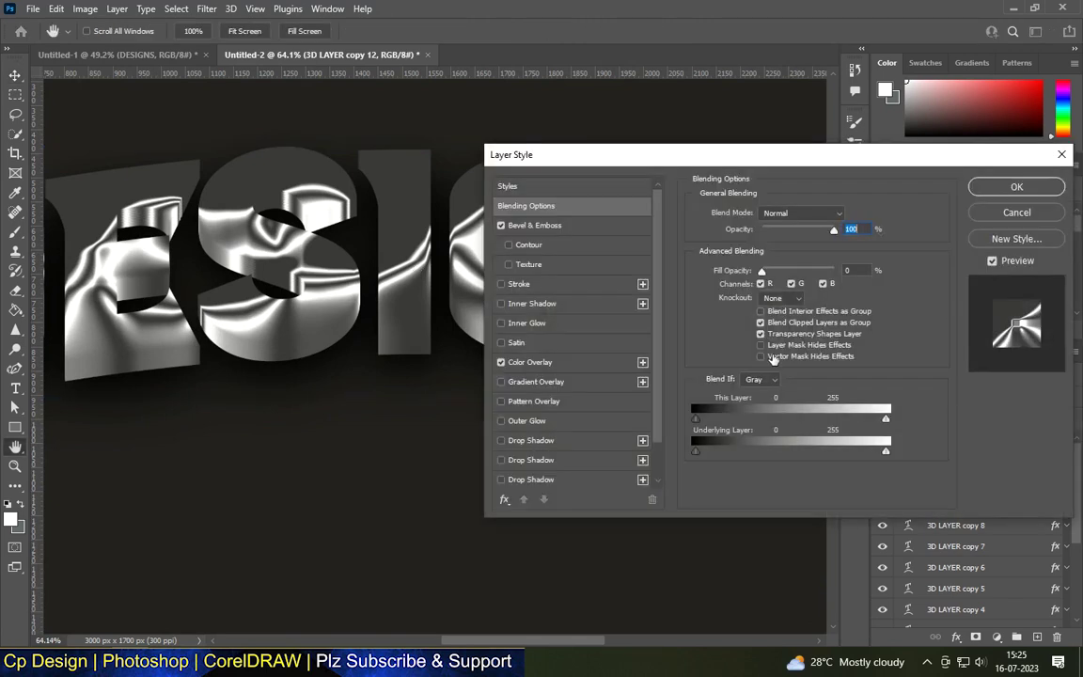
left_click(501, 226)
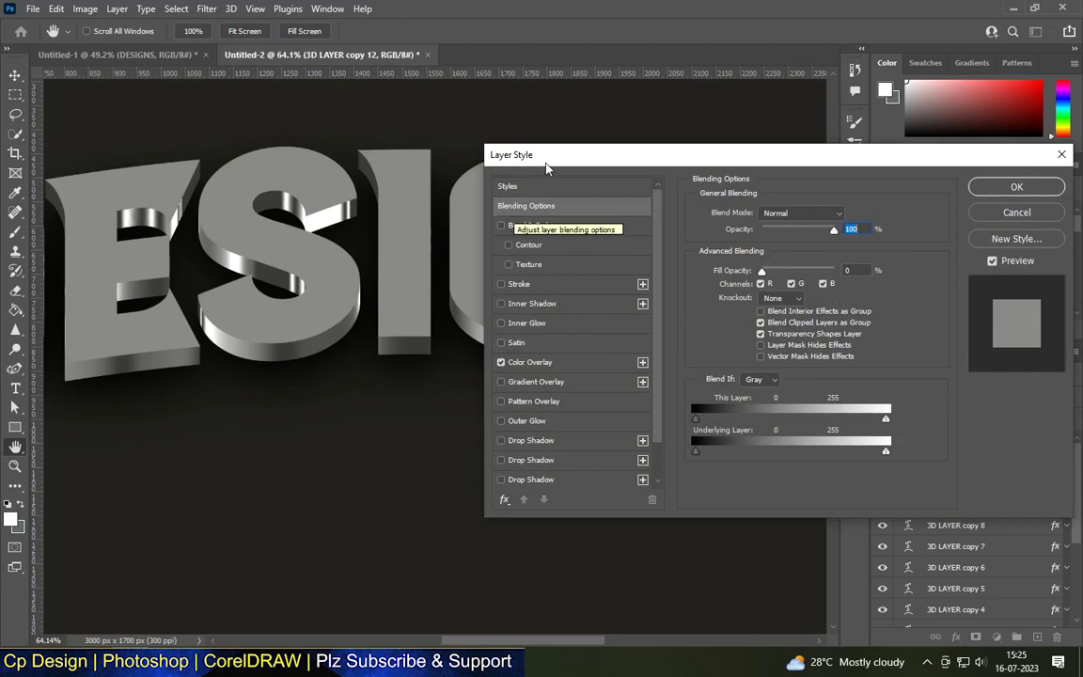
left_click_drag(553, 163, 478, 635)
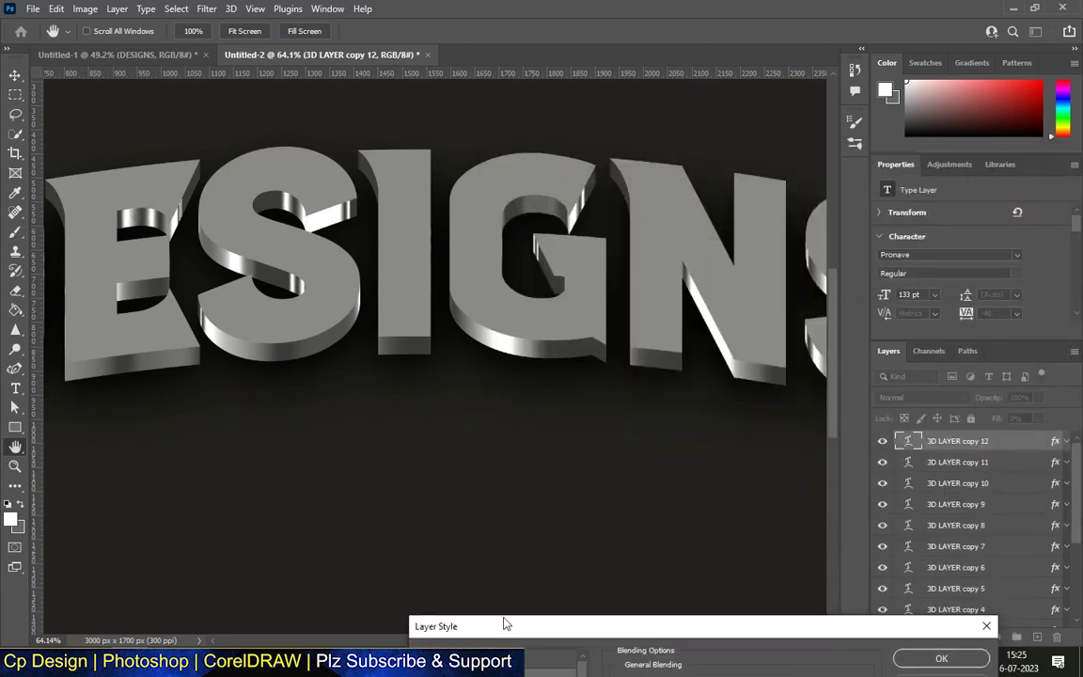
left_click_drag(812, 611, 560, 405)
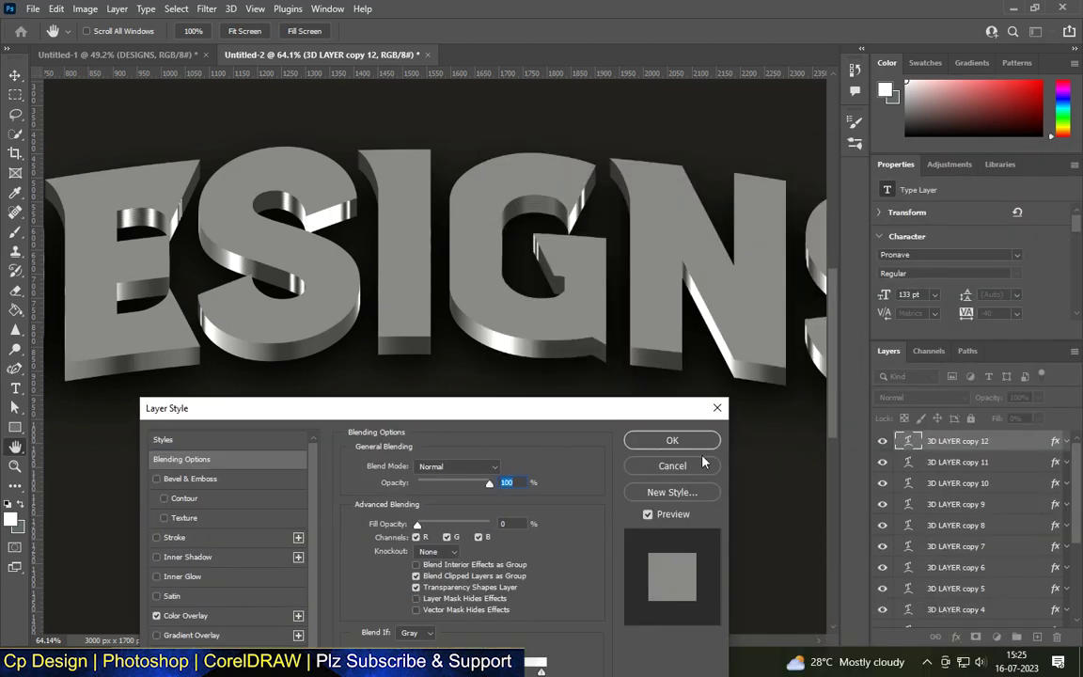
left_click(697, 451)
Step: Group layers 3D LAYER through copy 11 into a group named 3D LAYER 1
scroll(574, 319, "down", 5)
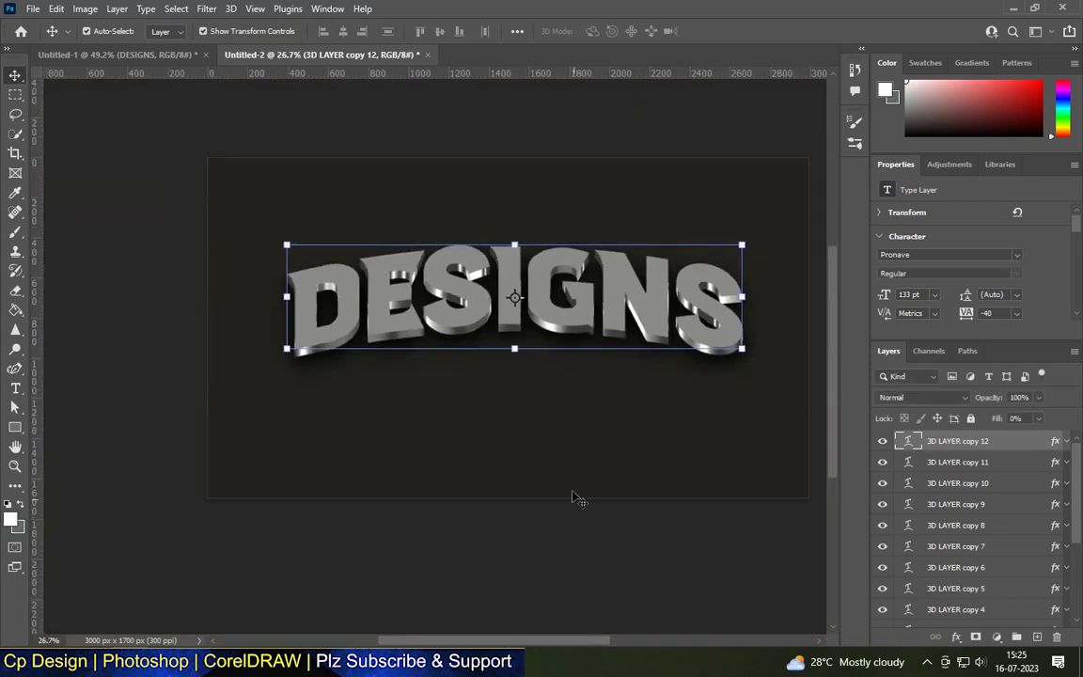
scroll(571, 230, "up", 2)
scroll(556, 270, "up", 1)
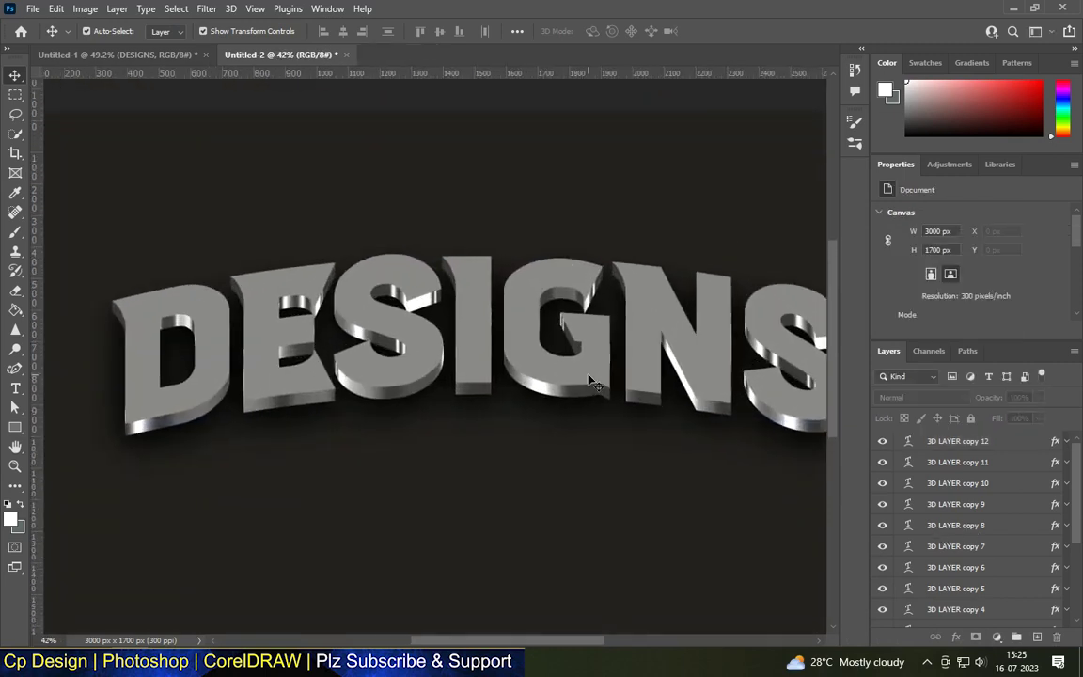
scroll(589, 380, "up", 1)
left_click(590, 381)
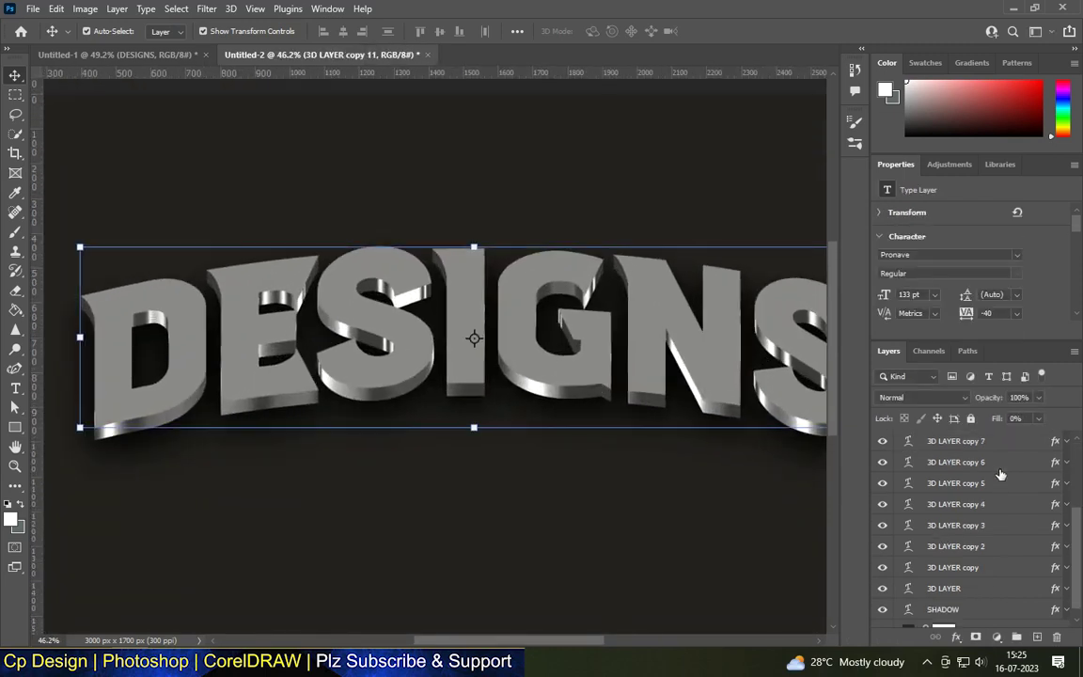
scroll(954, 526, "down", 5)
left_click(948, 555, "shift")
key("ctrl+g")
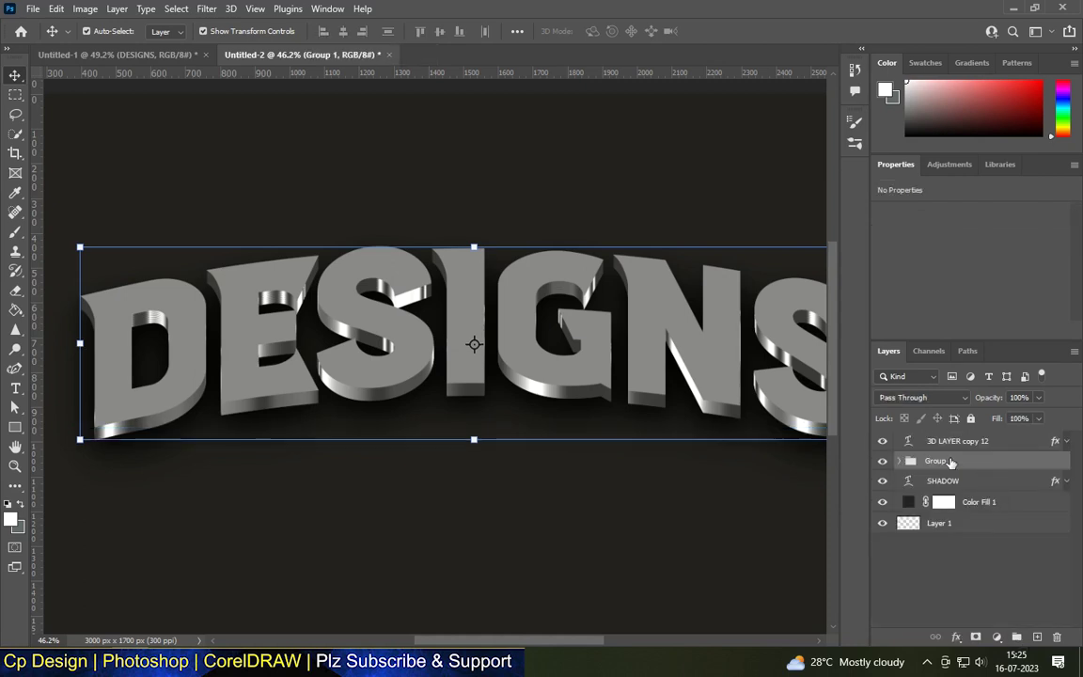
type("3D L")
type("AYER")
type(" 1")
key("Return")
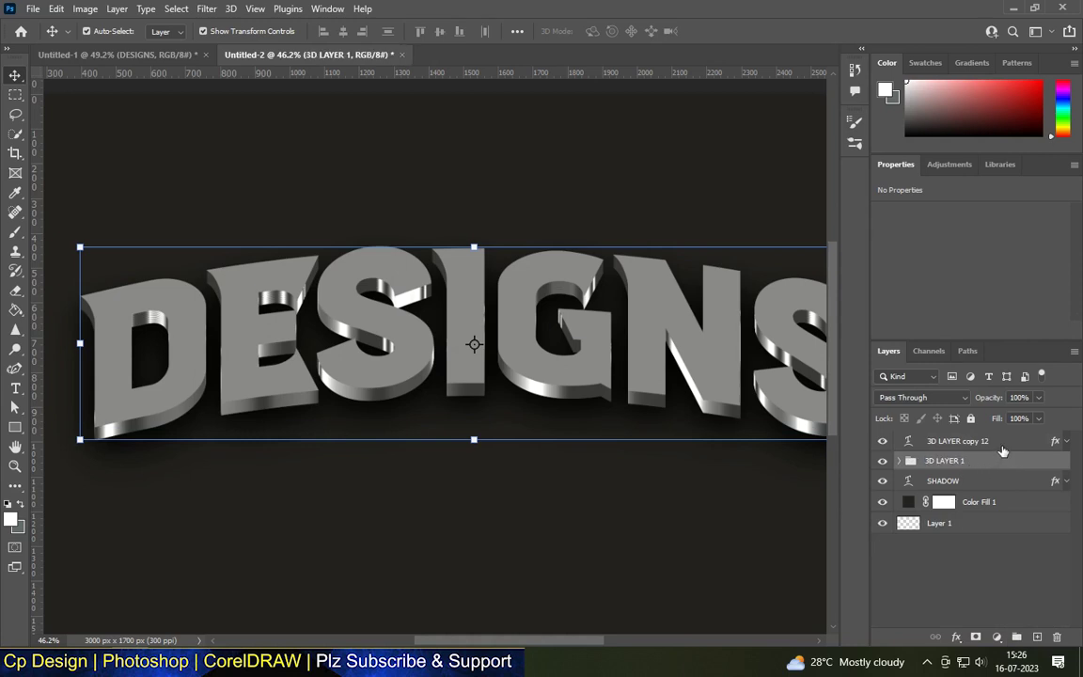
left_click(1006, 447)
Step: Re-enable Bevel & Emboss on 3D LAYER copy 12 and apply the style
double_click(1018, 448)
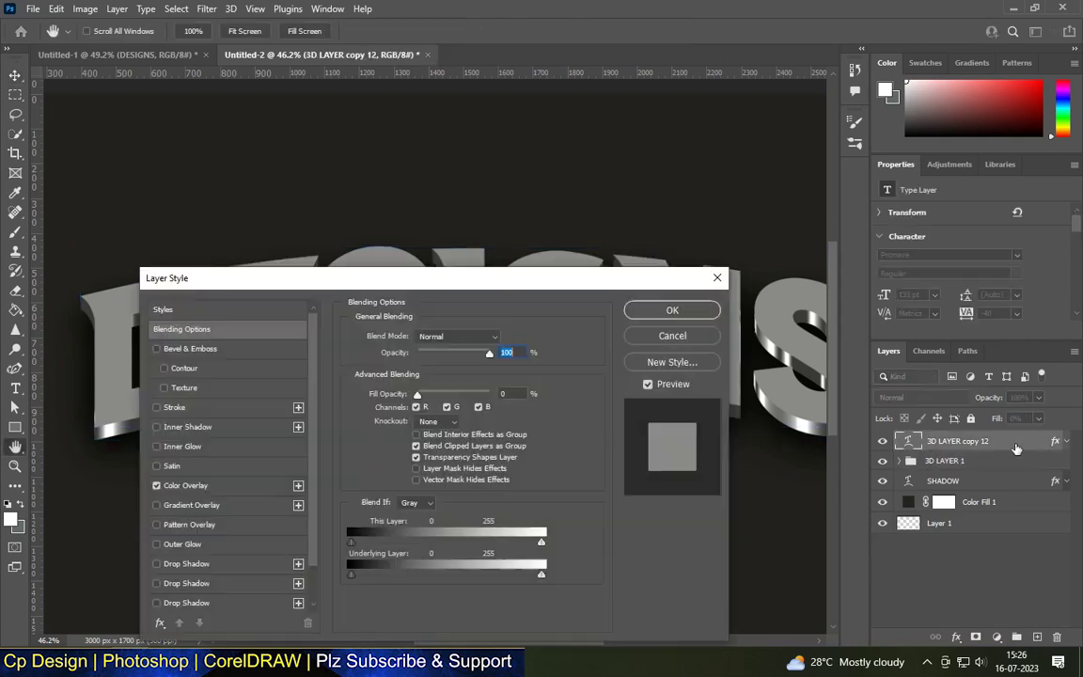
left_click(165, 348)
left_click_drag(189, 293, 382, 197)
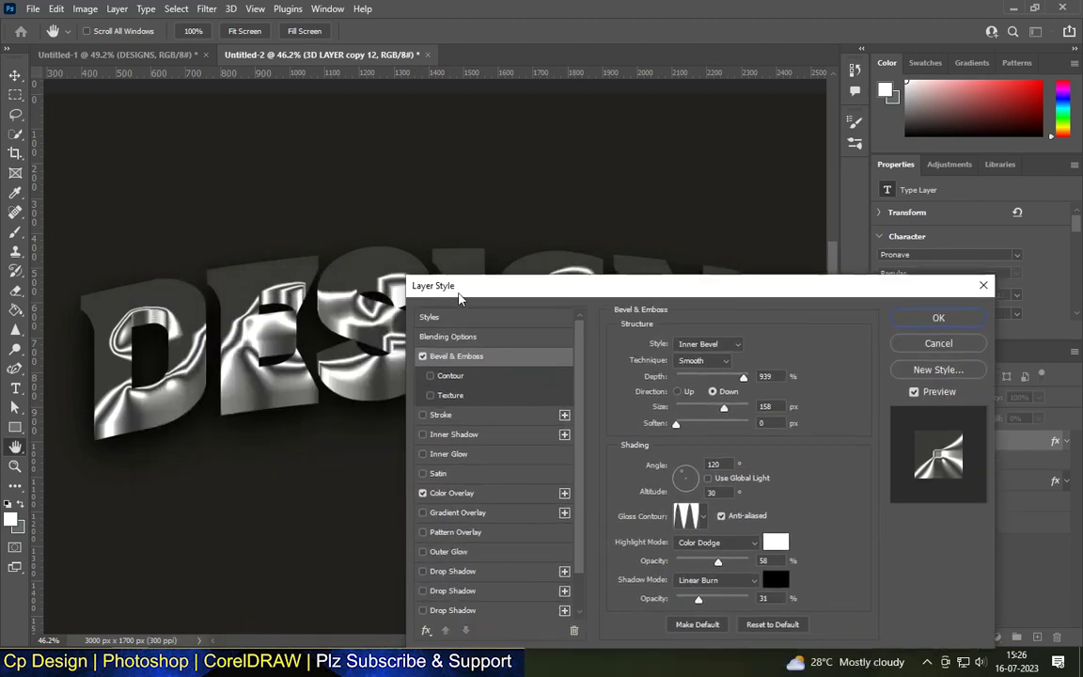
left_click(385, 395)
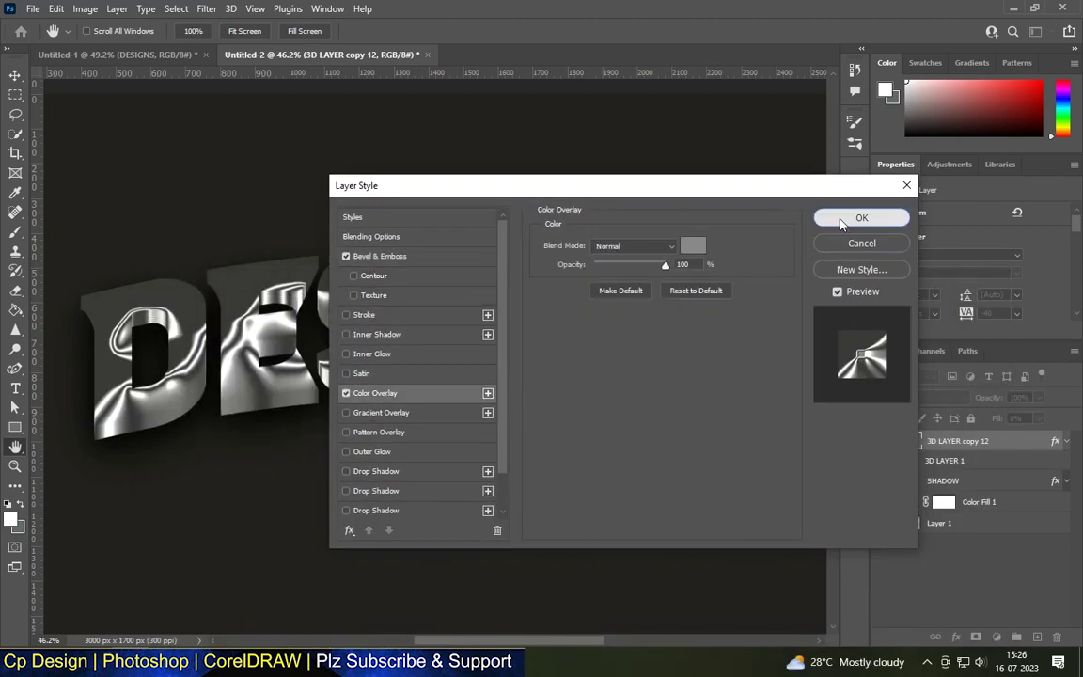
left_click(862, 217)
scroll(388, 254, "down", 2)
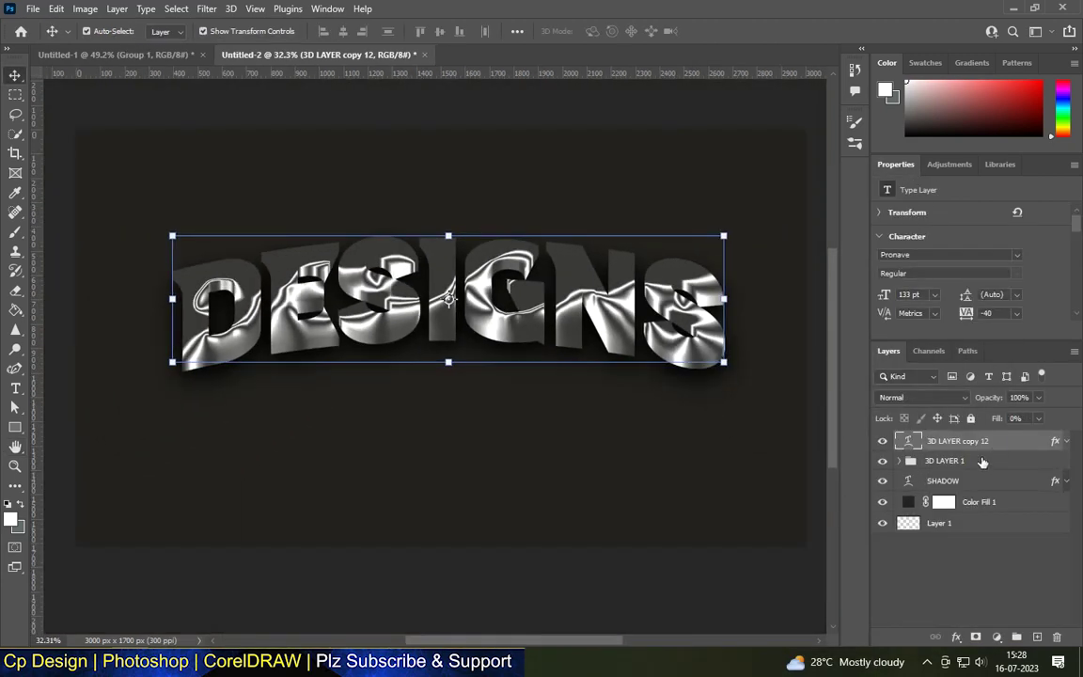
left_click(983, 461)
Step: Give the 3D LAYER 1 group an orange fb6205 Overlay colour overlay at 19%
double_click(979, 463)
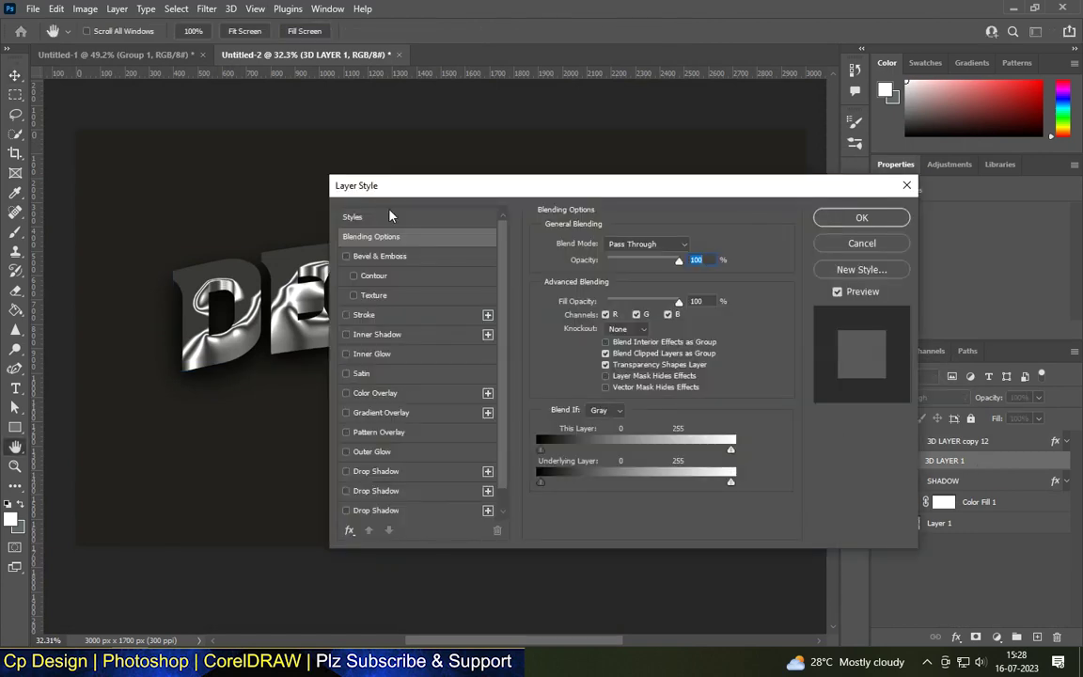
left_click_drag(356, 182, 466, 120)
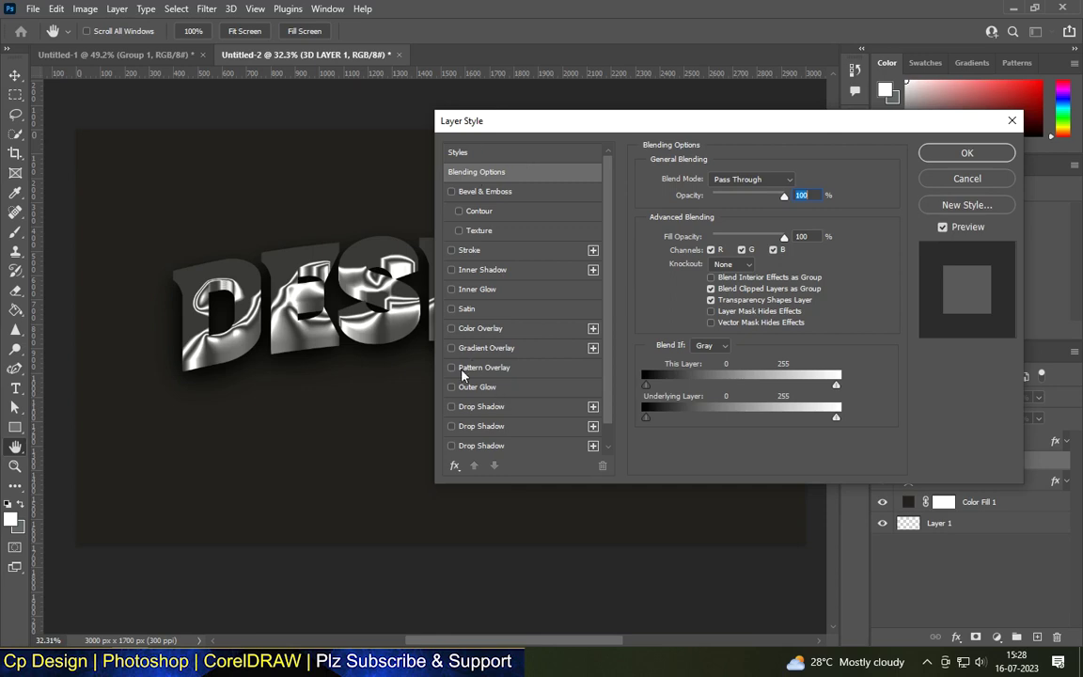
left_click(476, 330)
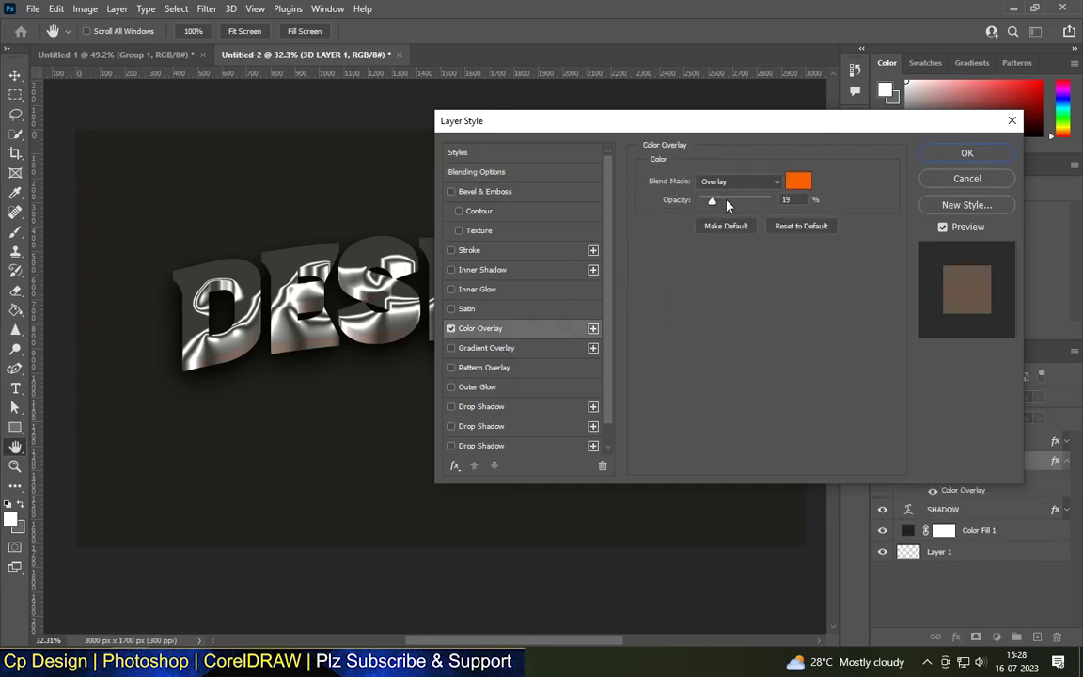
left_click(797, 181)
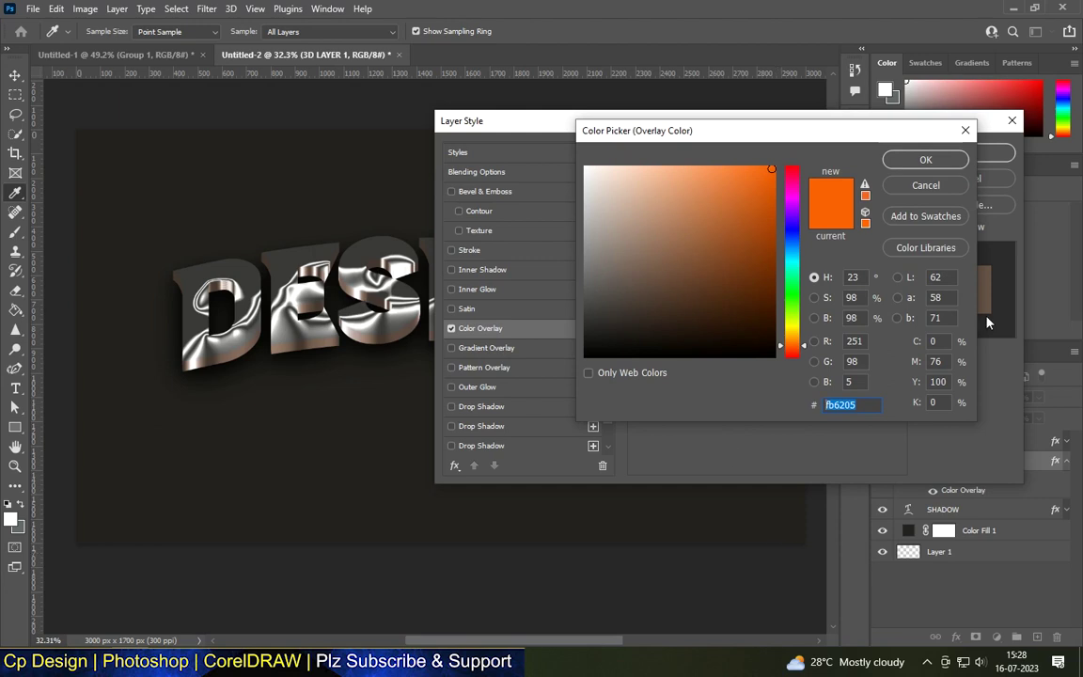
left_click(926, 159)
left_click(720, 180)
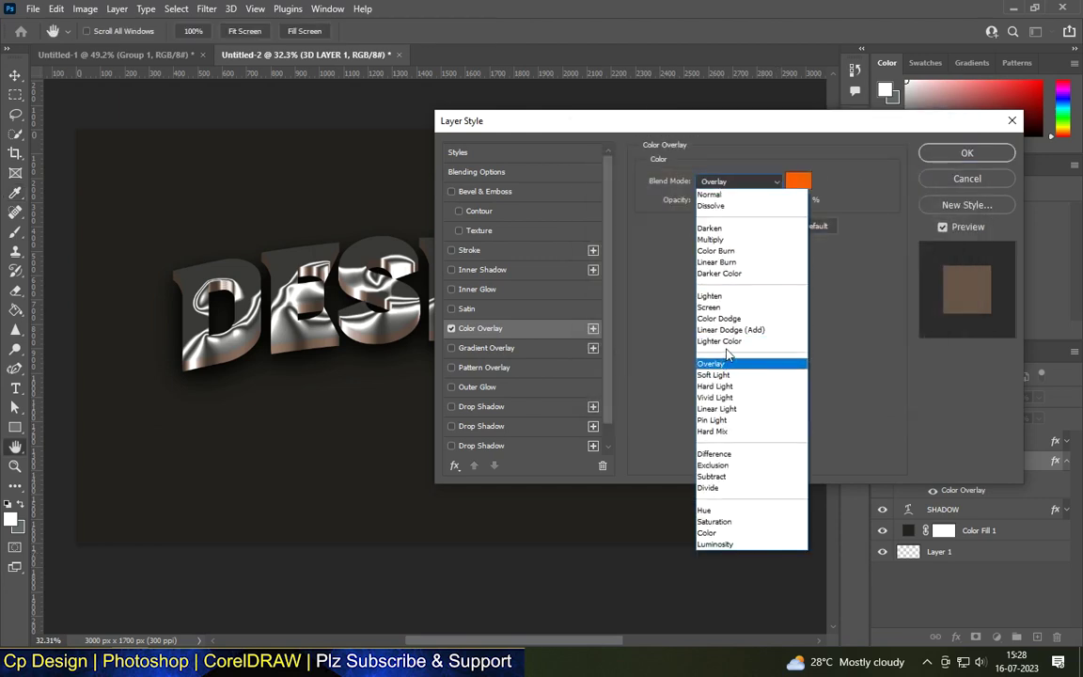
left_click(721, 363)
left_click(790, 200)
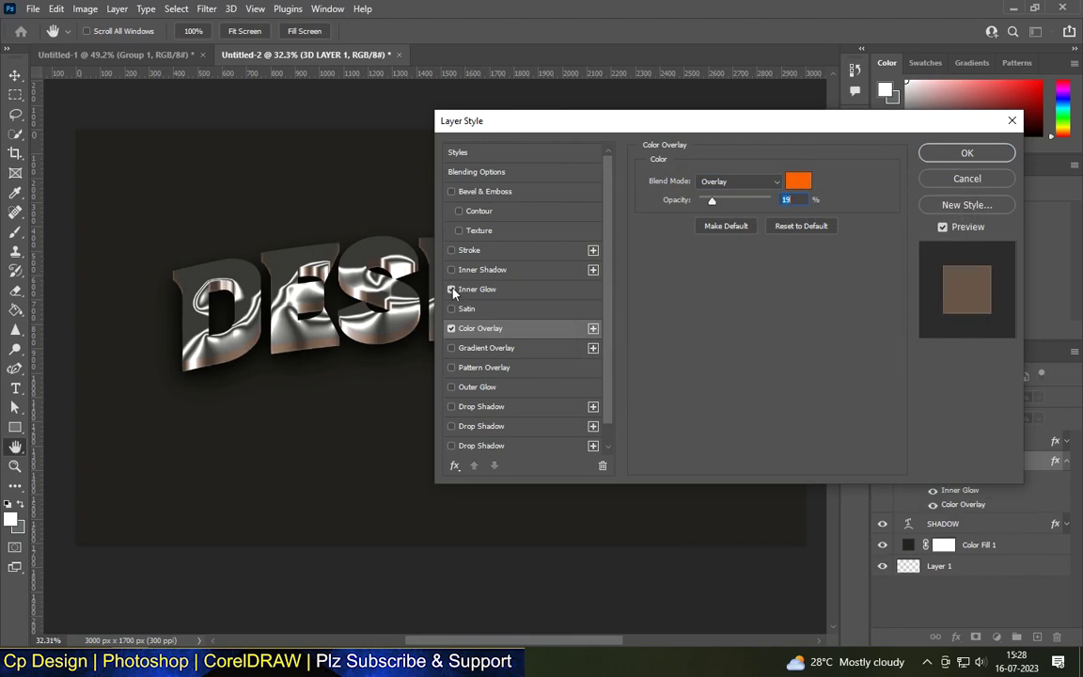
Step: Add a white Screen-mode inner glow at 35% opacity to the group
left_click(481, 292)
left_click(680, 231)
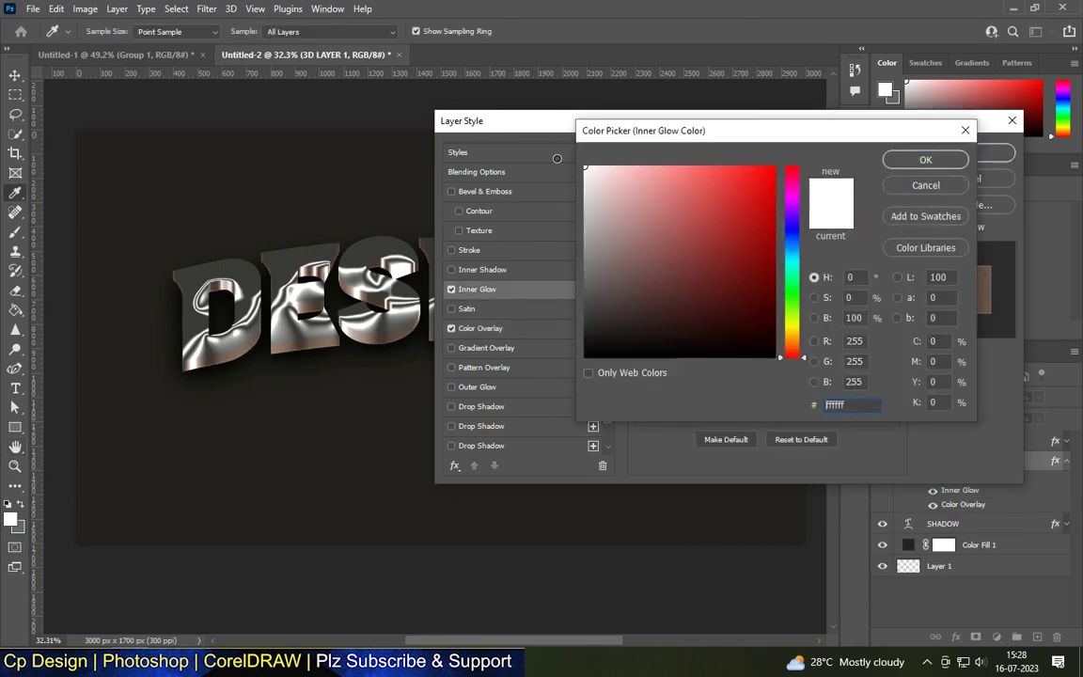
left_click(907, 162)
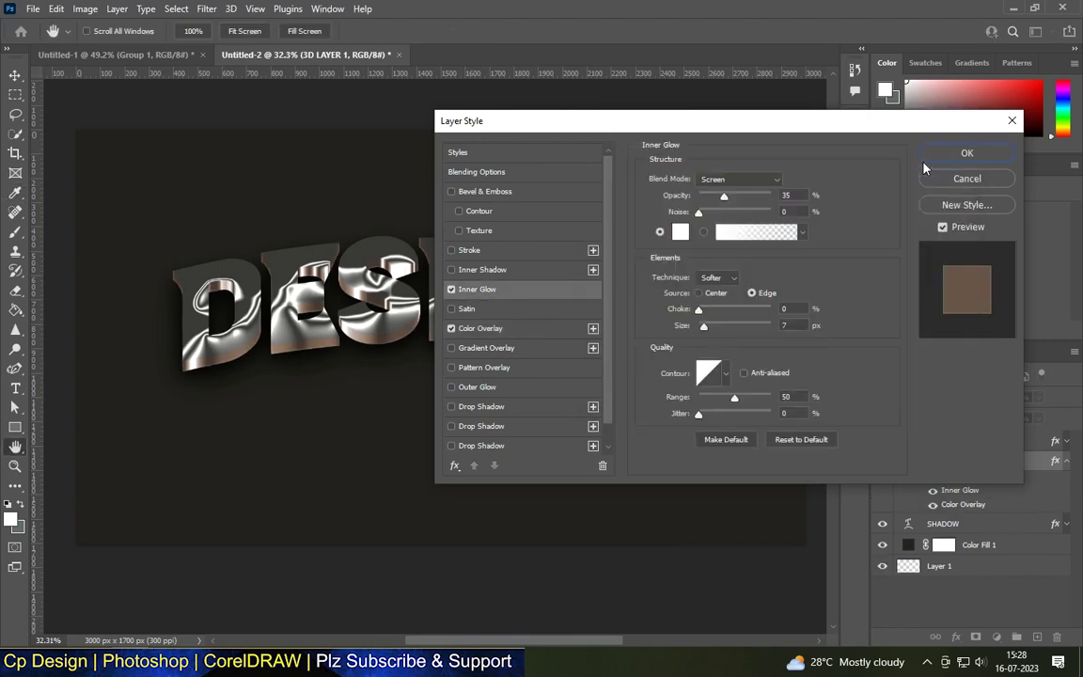
left_click(738, 179)
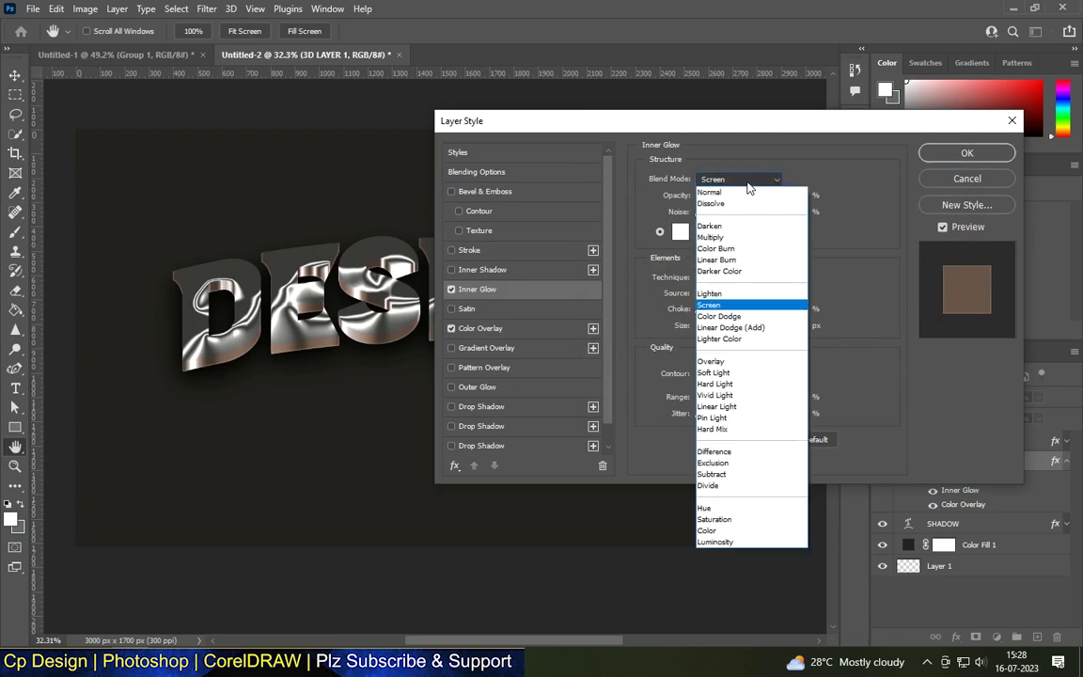
left_click(733, 323)
left_click(757, 179)
left_click(733, 310)
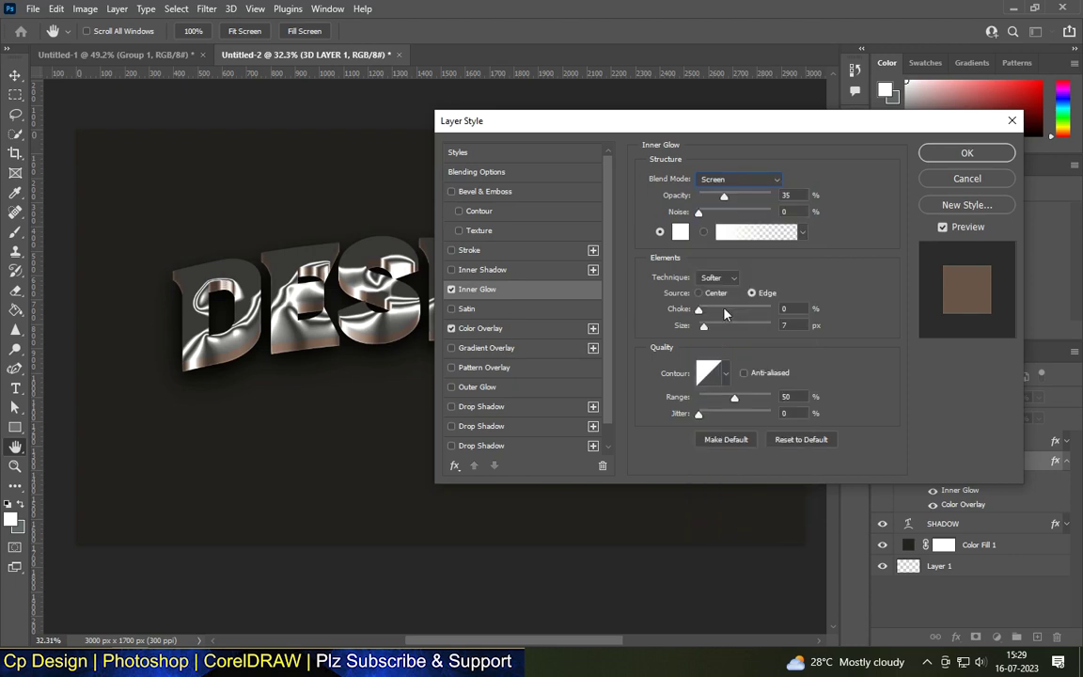
key("Tab")
Step: Set the inner glow size to 7 px, commit the group effects, and select 3D LAYER copy 12
left_click(783, 326)
left_click(951, 156)
scroll(606, 297, "up", 3)
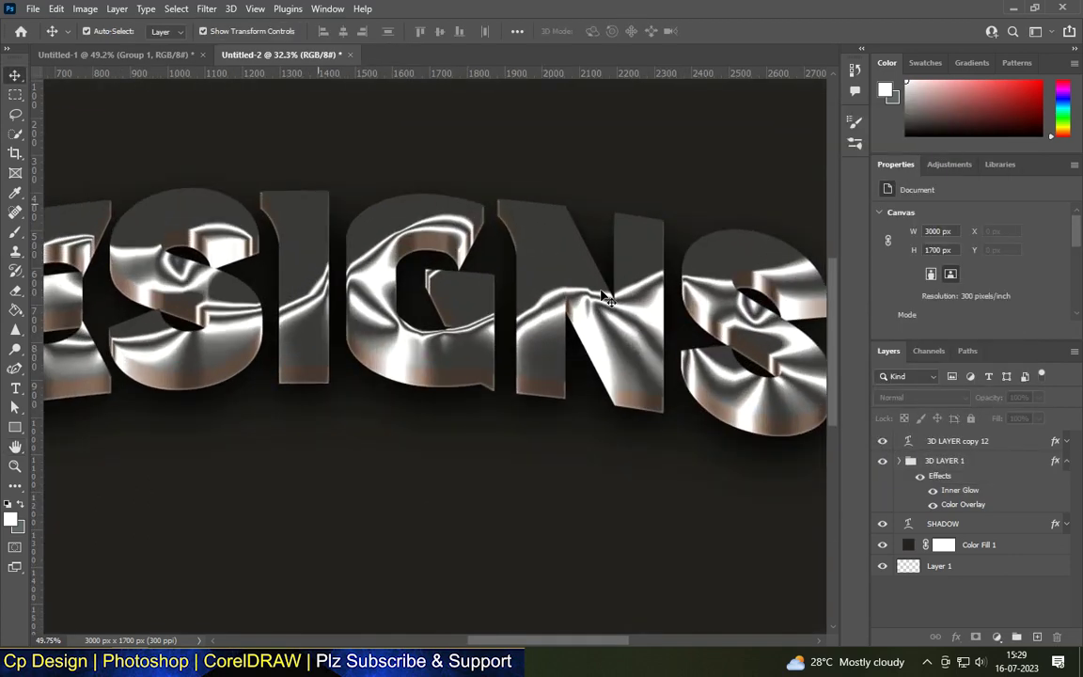
scroll(761, 435, "up", 3)
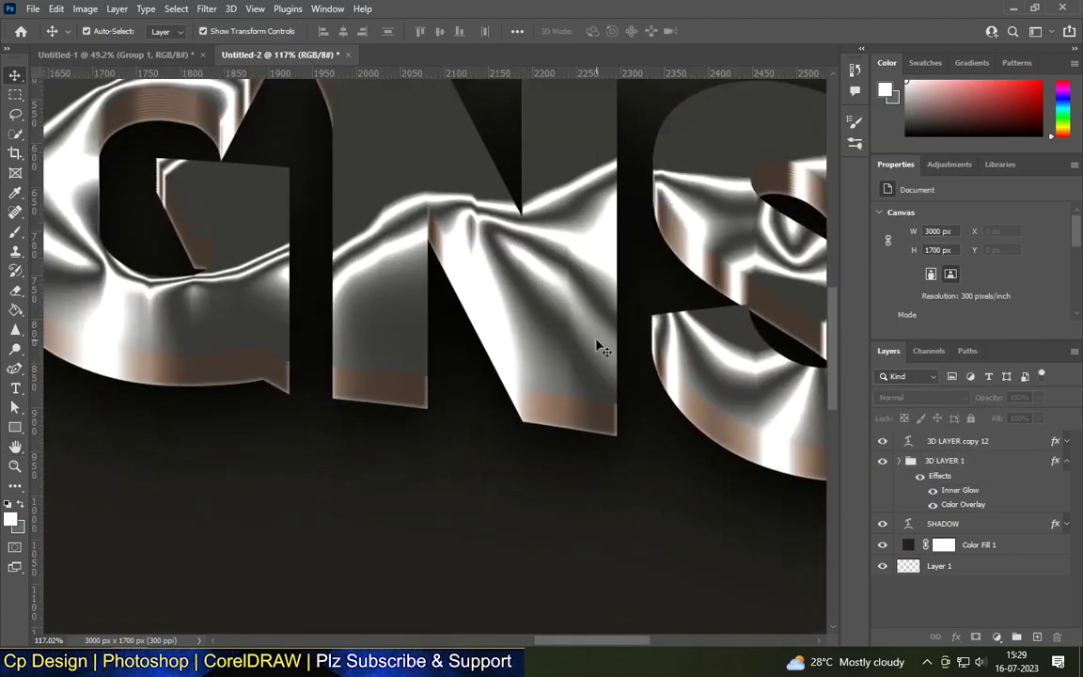
scroll(604, 347, "down", 5)
left_click(1015, 442)
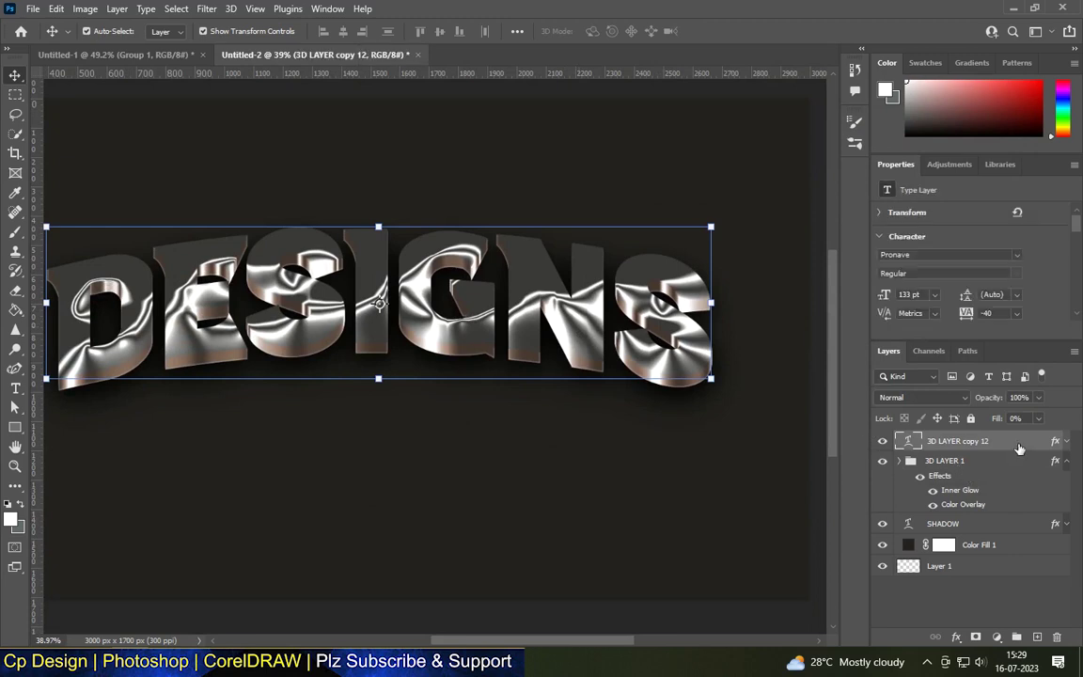
double_click(1023, 442)
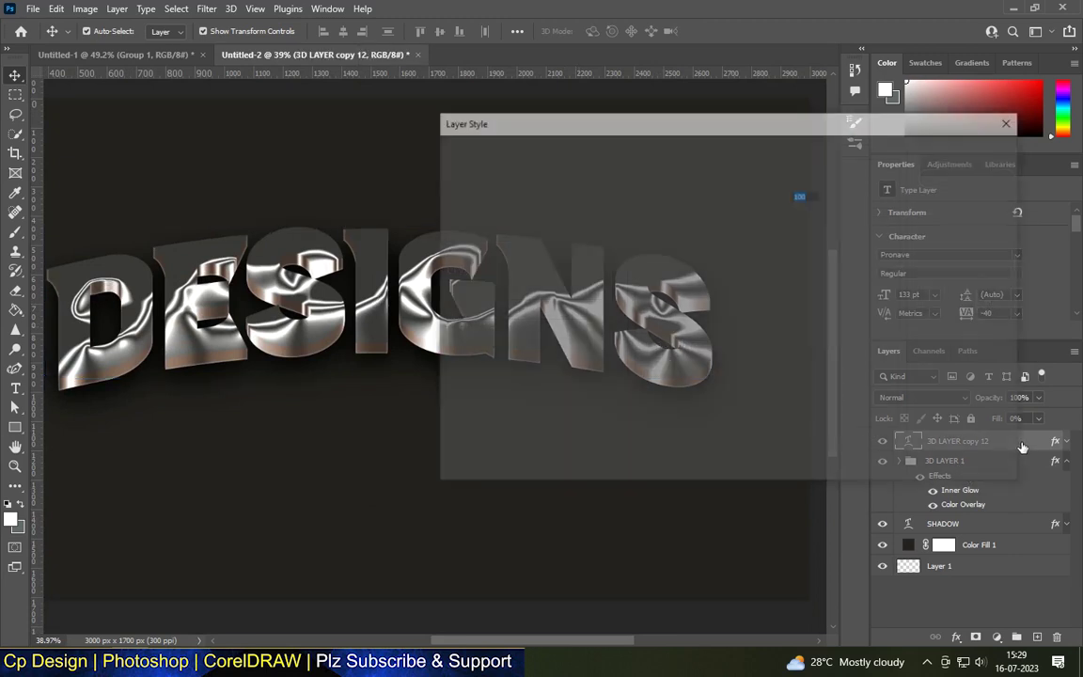
Step: Change copy 12's colour overlay to light grey CCCCCC and apply it
left_click(480, 328)
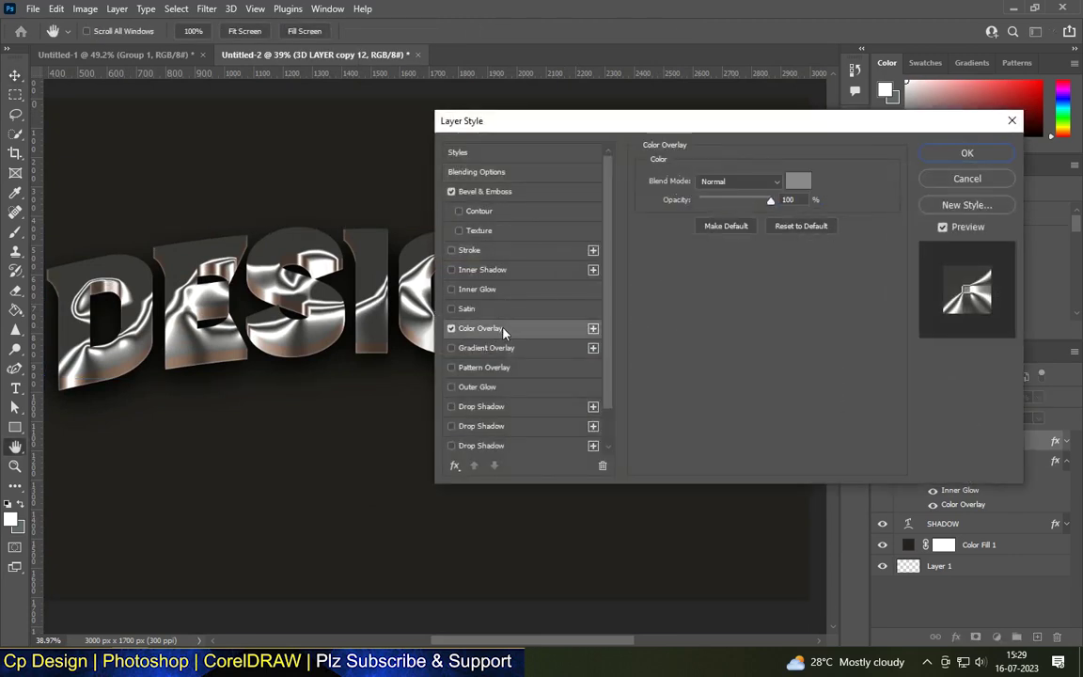
left_click(783, 180)
type("cccccc")
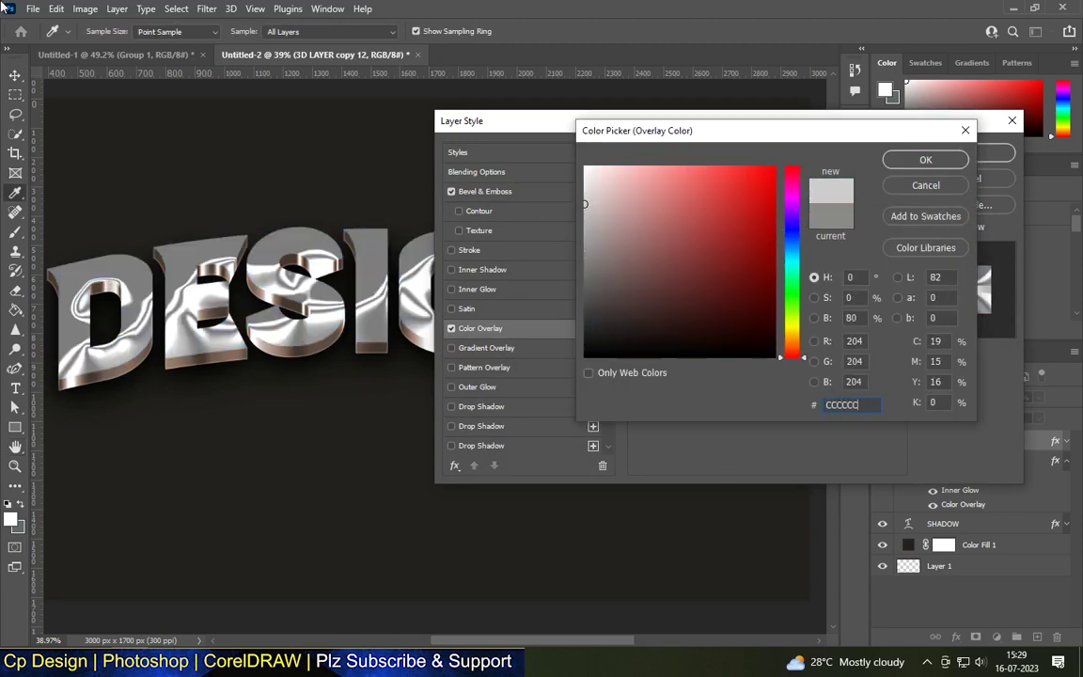
left_click(918, 161)
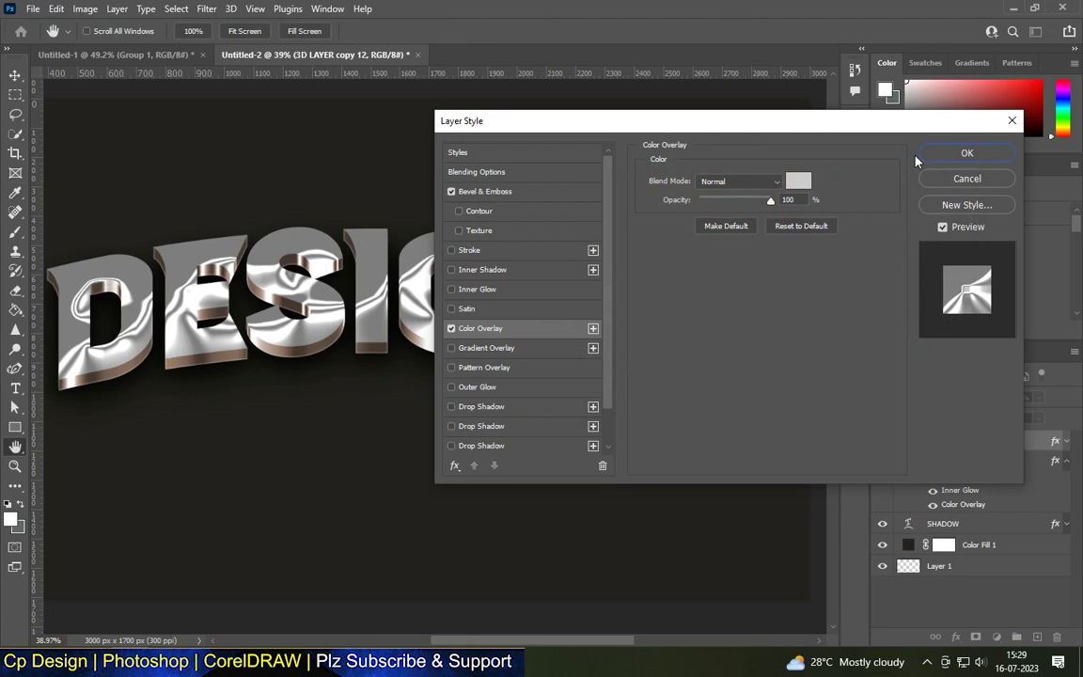
left_click(966, 153)
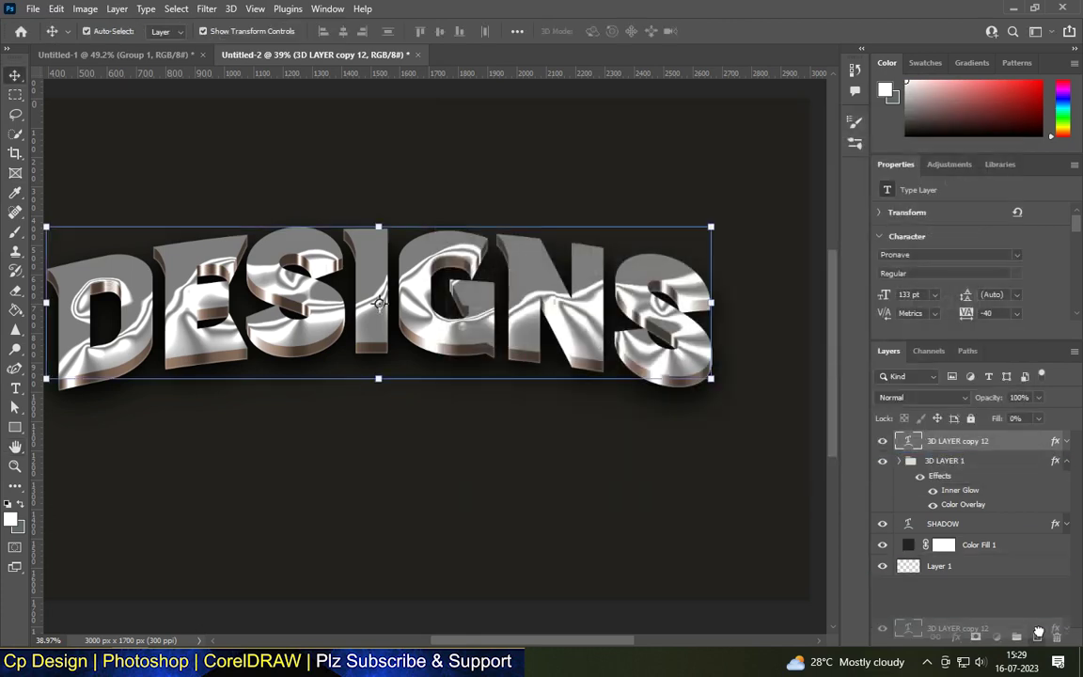
Step: Stack more upward-nudged DESIGNS copies through 3D LAYER copy 25
key("ctrl+j")
key("ctrl+t")
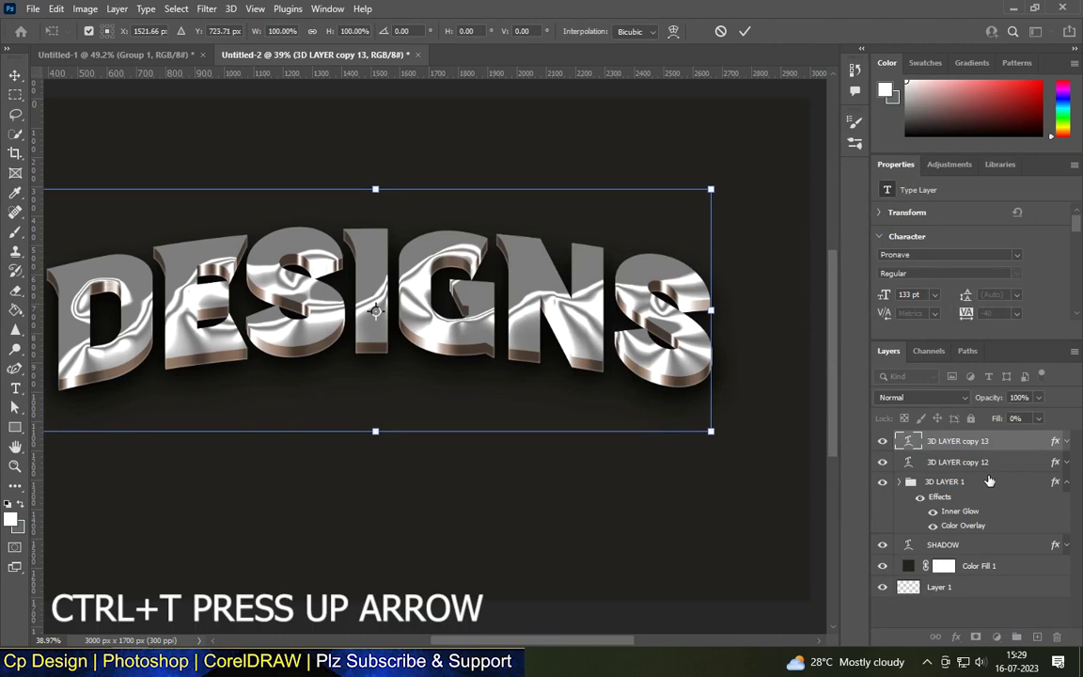
key("Up")
key("Up")
key("Up")
key("Return")
key("ctrl+shift+alt+t")
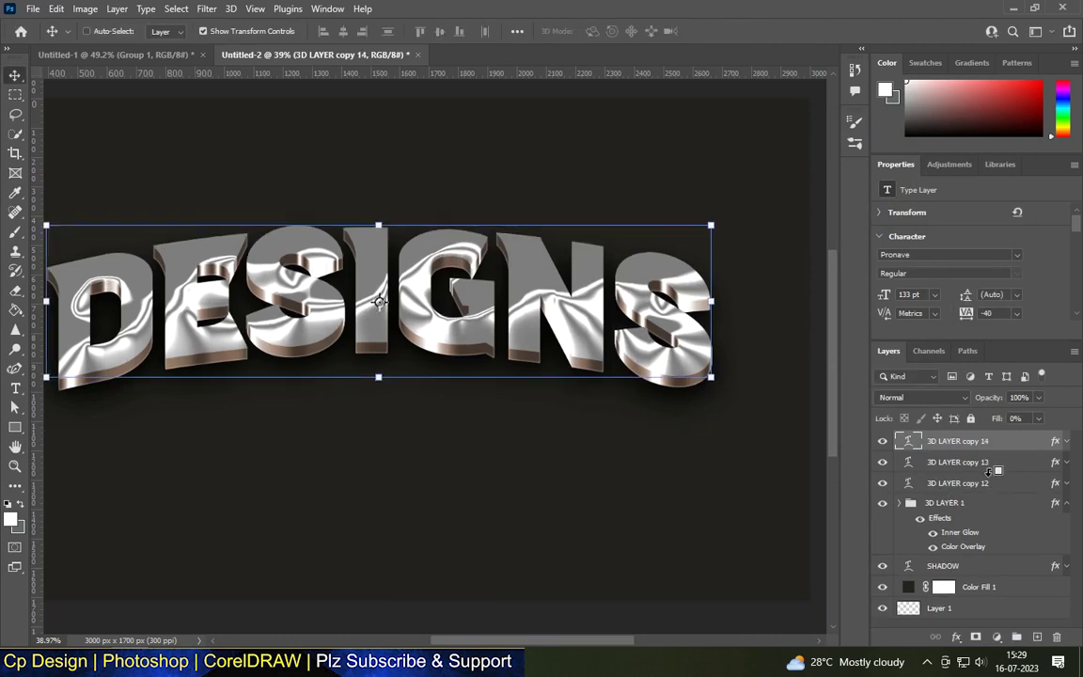
key("ctrl+shift+alt+t")
key("ctrl+shift+alt+t")
key("ctrl+shift+alt+t")
key("ctrl+shift+alt+t")
key("ctrl+shift+alt+t")
key("ctrl+shift+alt+t")
key("ctrl+shift+alt+t")
key("ctrl+shift+alt+t")
key("ctrl+shift+alt+t")
key("ctrl+shift+alt+t")
key("ctrl+shift+alt+t")
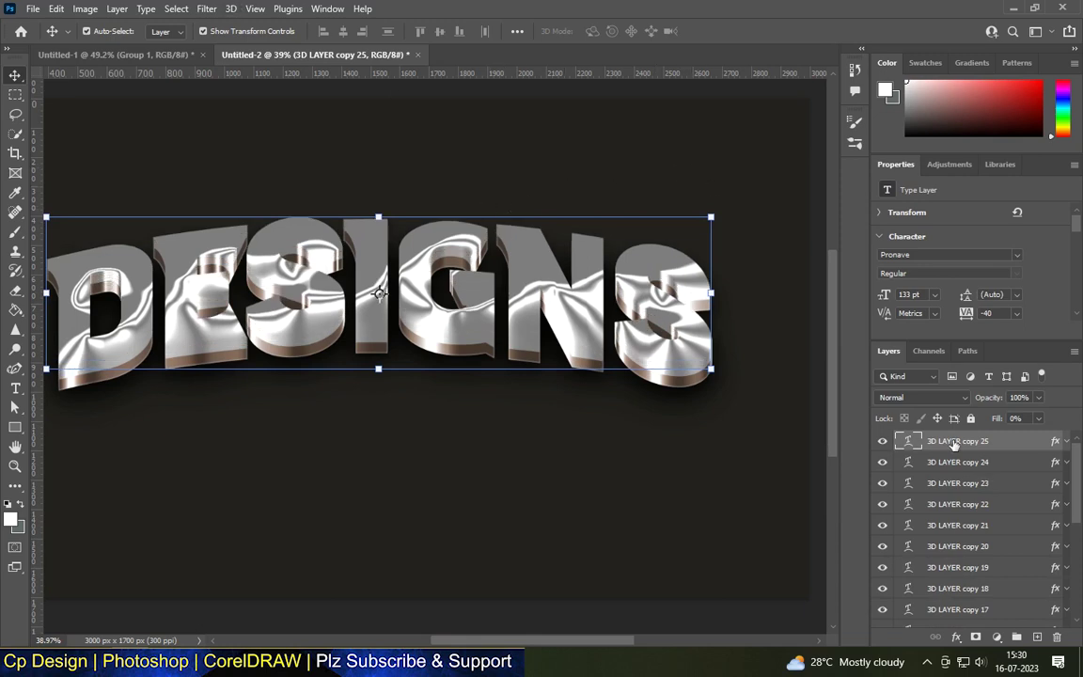
Step: Turn off Bevel & Emboss on the topmost copy 25
double_click(1017, 443)
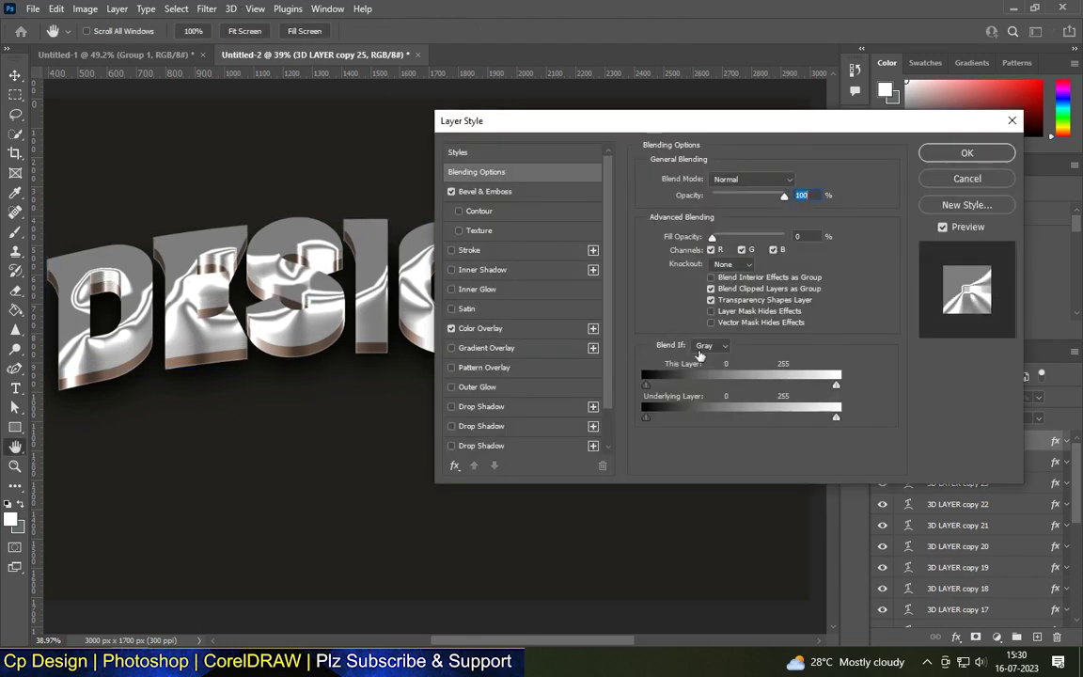
left_click(452, 192)
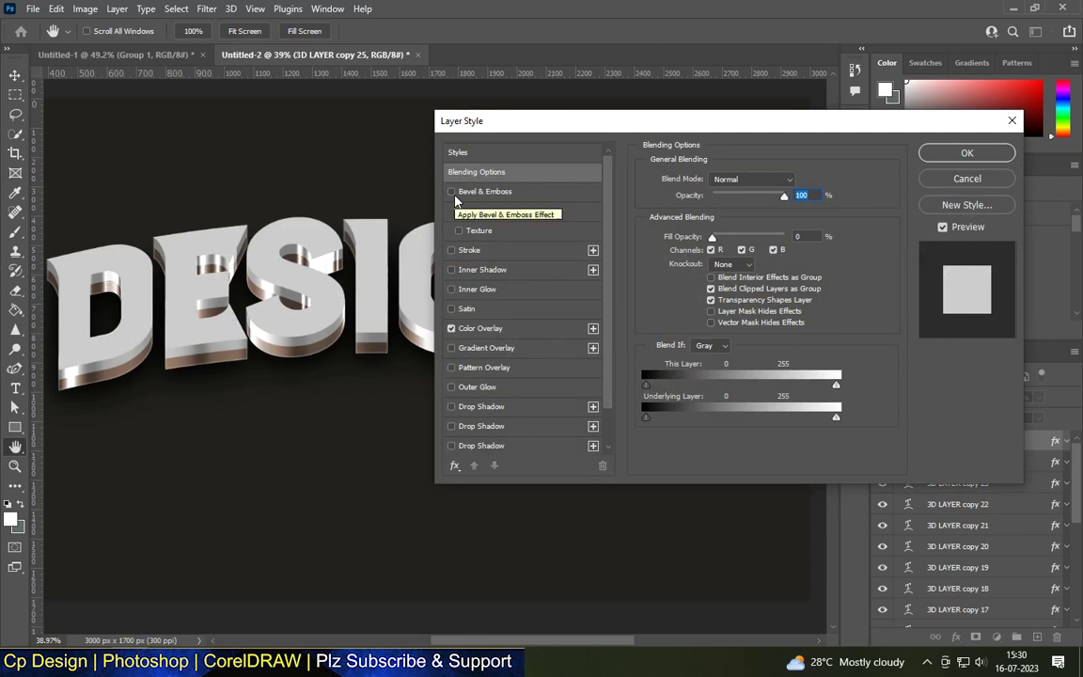
left_click(452, 193)
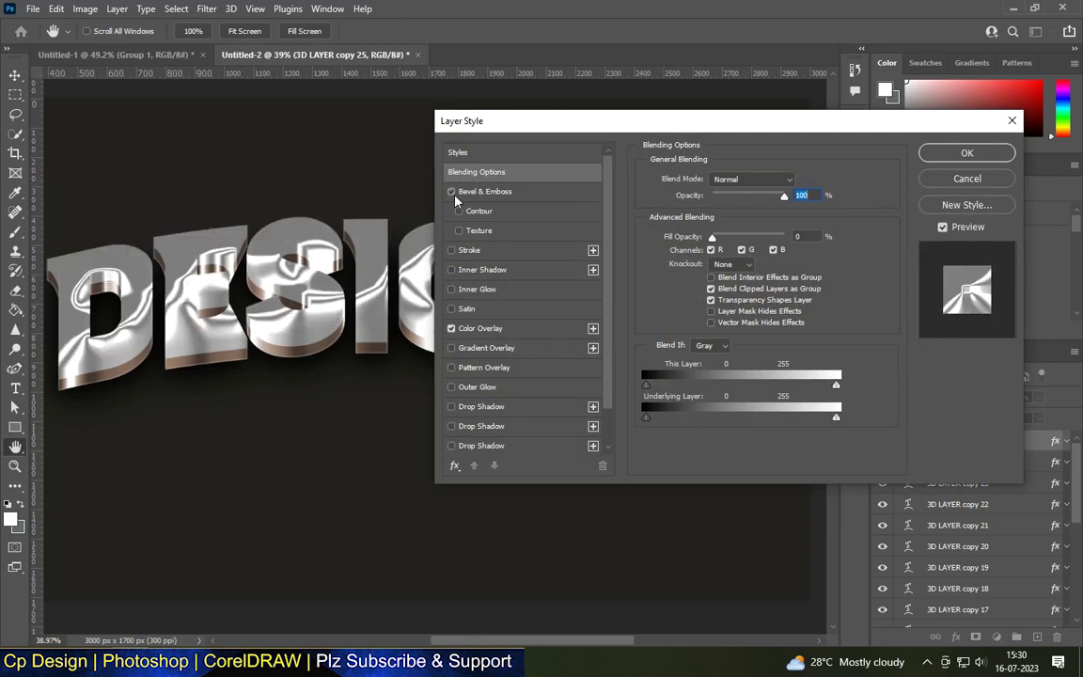
left_click(452, 193)
key("Return")
left_click(959, 461)
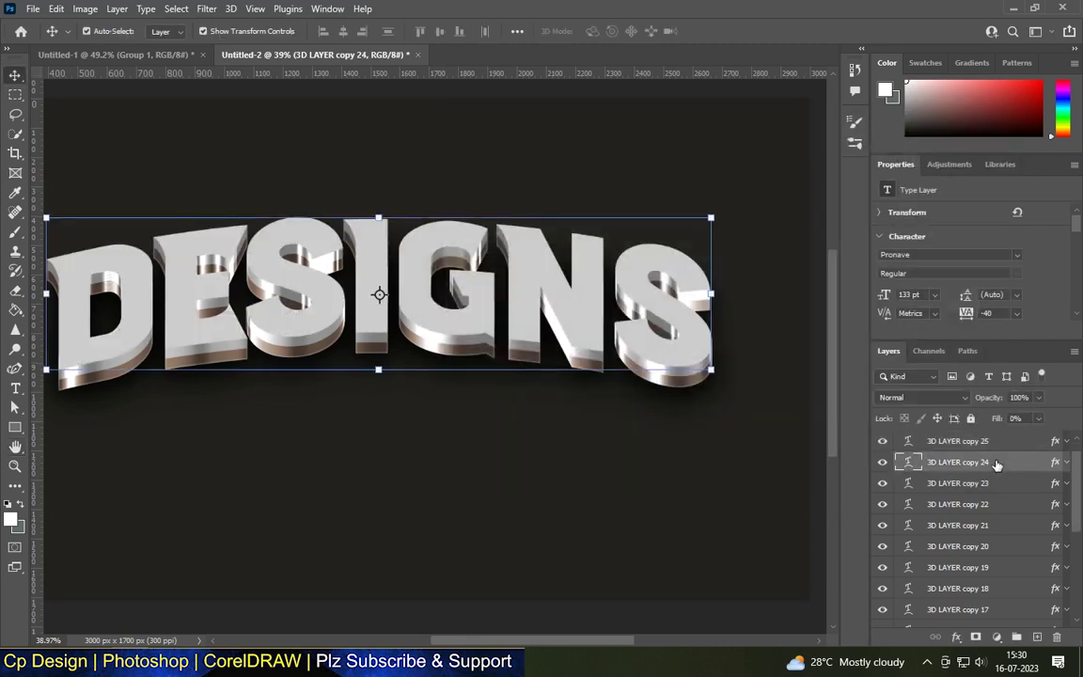
Step: Group copies 12 through 24 as 3D LAYER 2 and open its Layer Style
scroll(969, 526, "down", 5)
left_click(945, 608, "shift")
left_click(1017, 637)
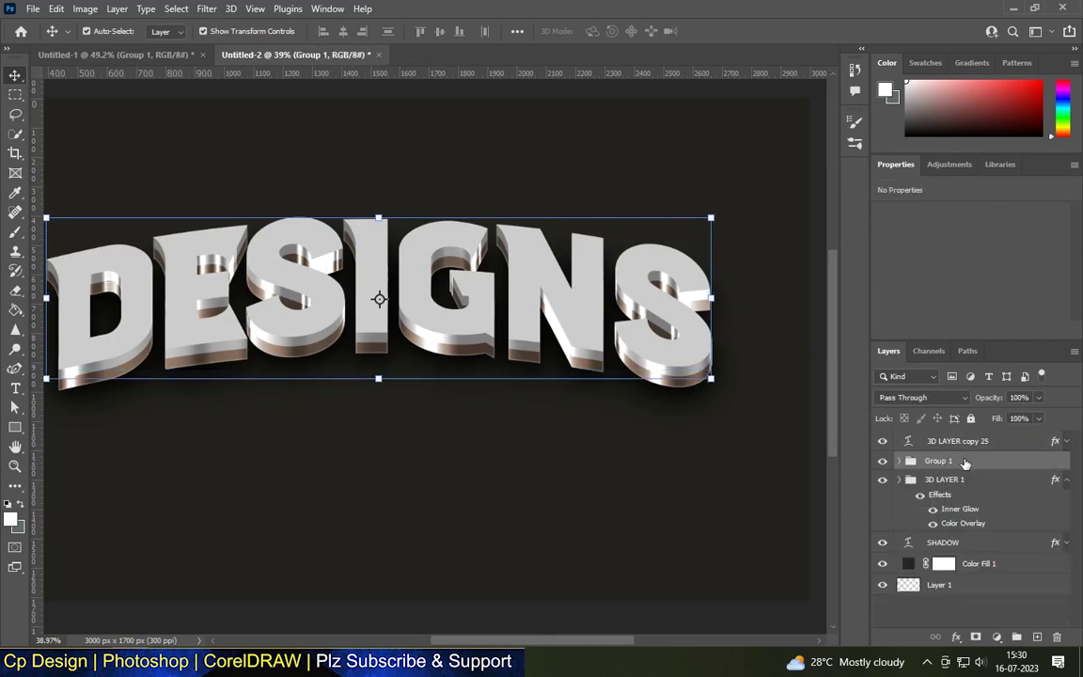
double_click(997, 460)
left_click(1013, 120)
double_click(940, 460)
type("3D LAYER 2")
key("Return")
double_click(988, 465)
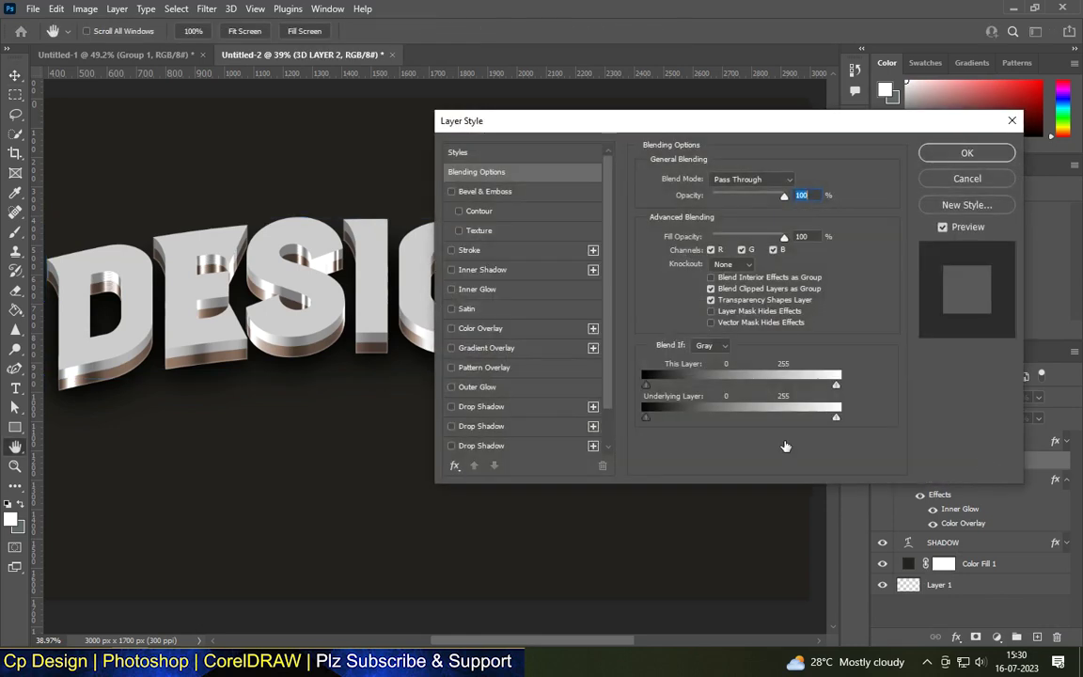
Step: Add an orange (#FB6205) Color Overlay in Screen blend mode to 3D LAYER 2
left_click(482, 329)
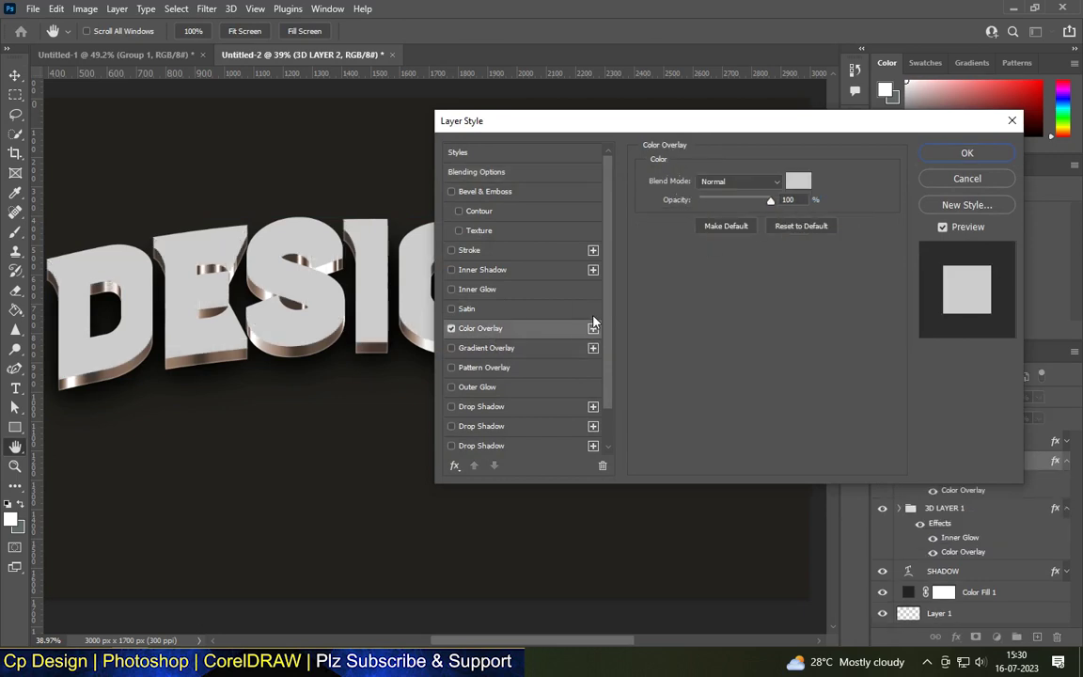
left_click(799, 182)
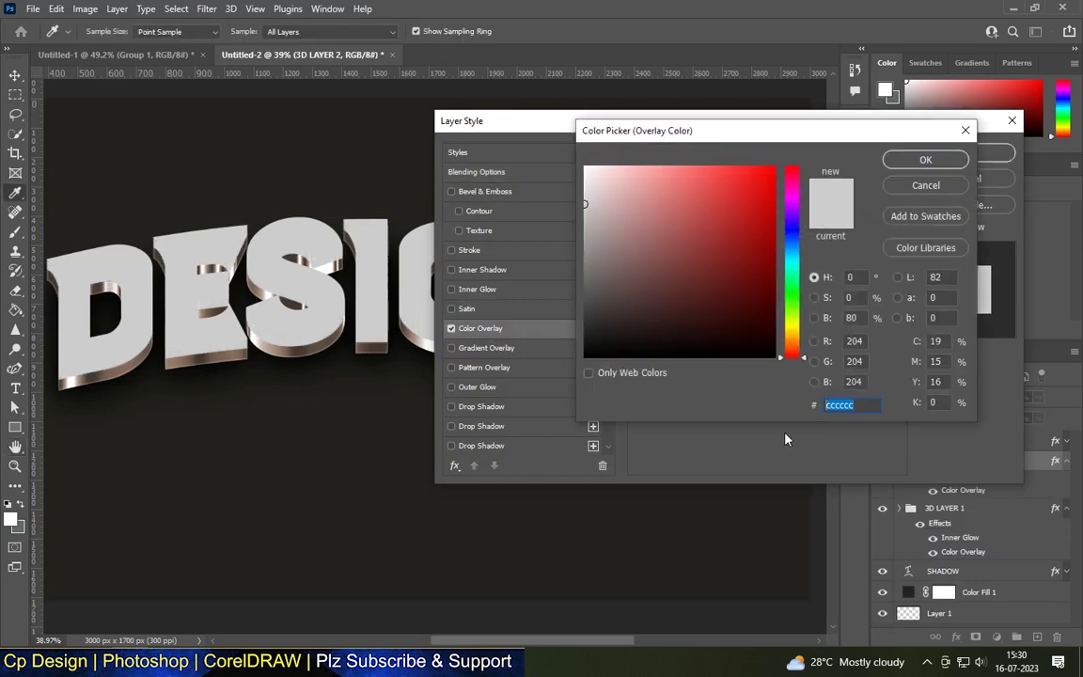
type("FB")
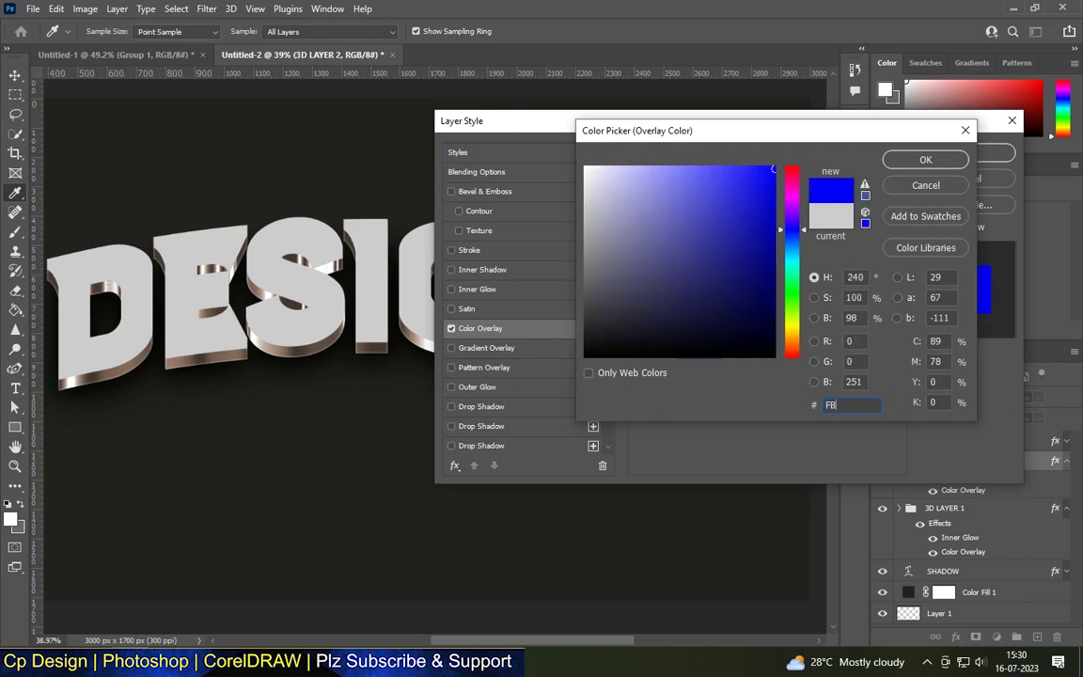
type("6205")
left_click(938, 165)
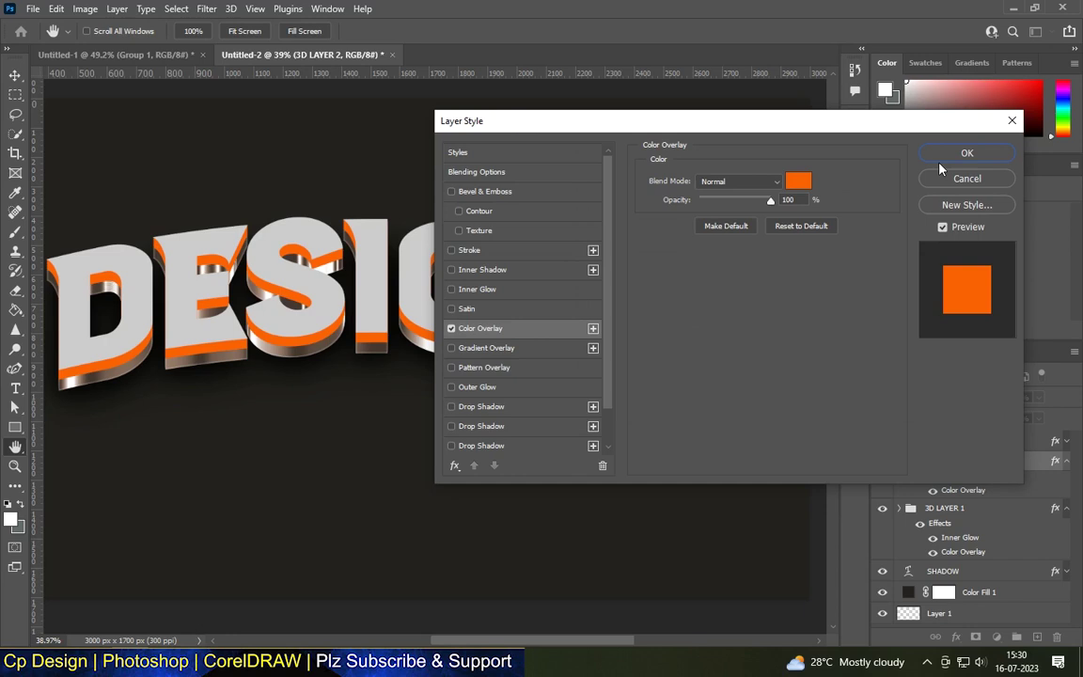
left_click(748, 181)
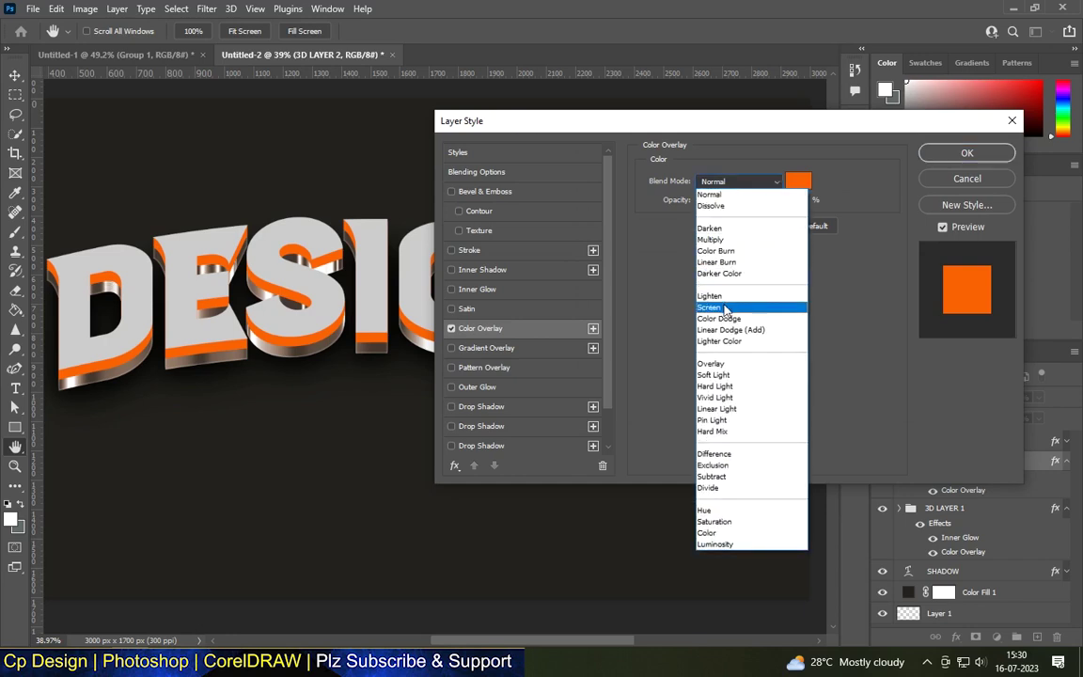
left_click(725, 308)
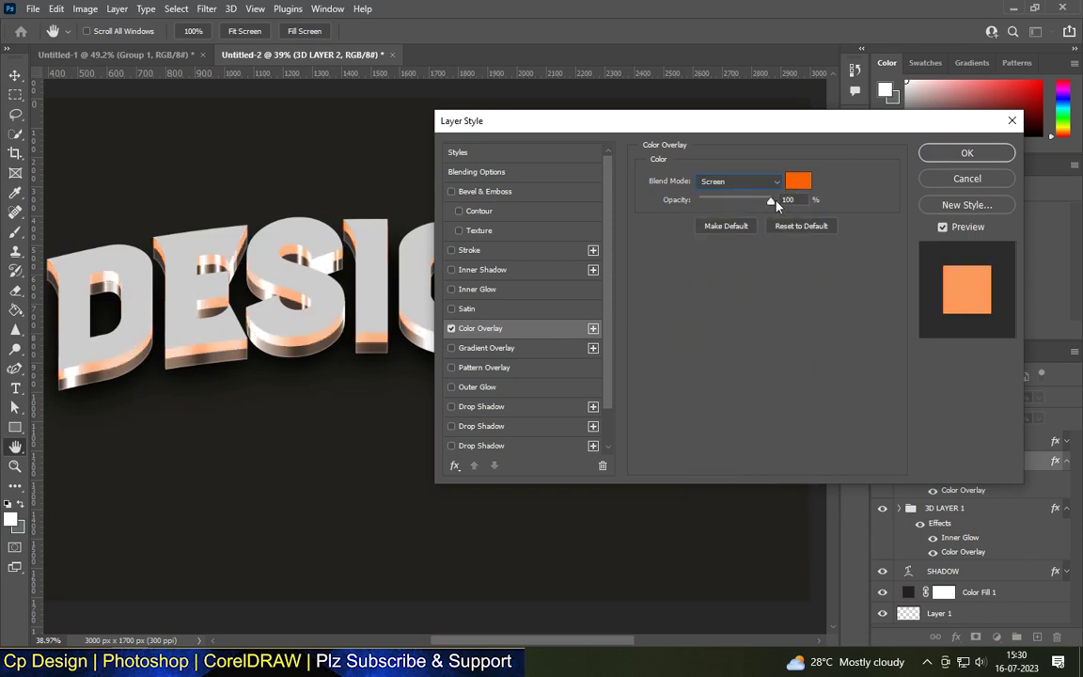
Step: Lower the overlay opacity to 22% and add an Inner Glow to the layer
left_click_drag(776, 200, 748, 203)
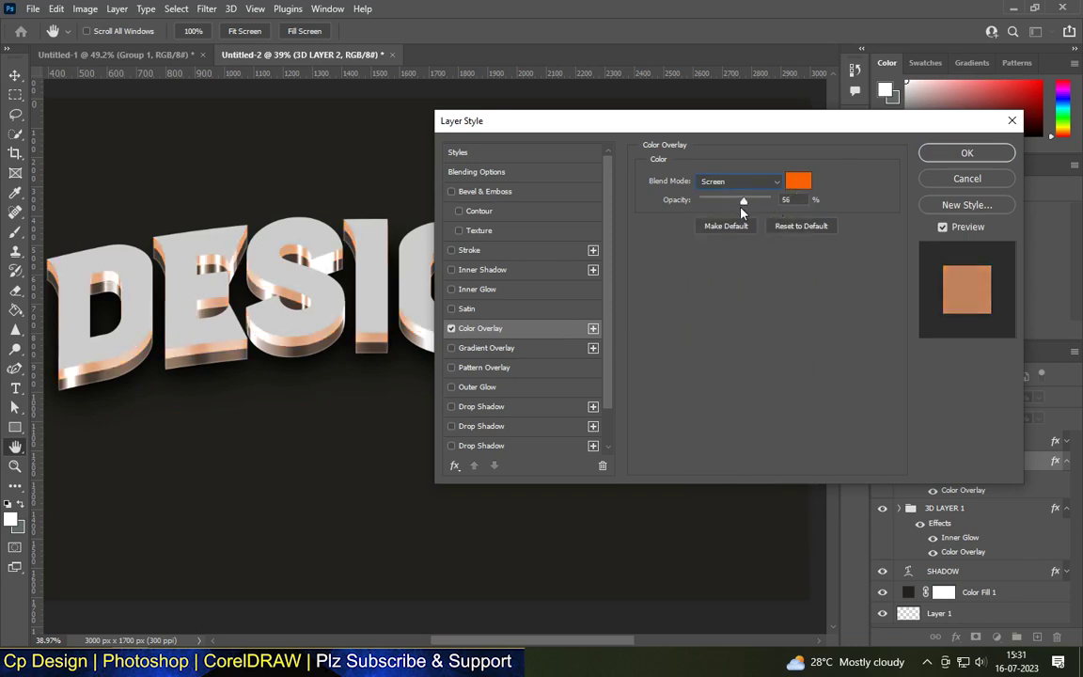
left_click_drag(669, 201, 634, 202)
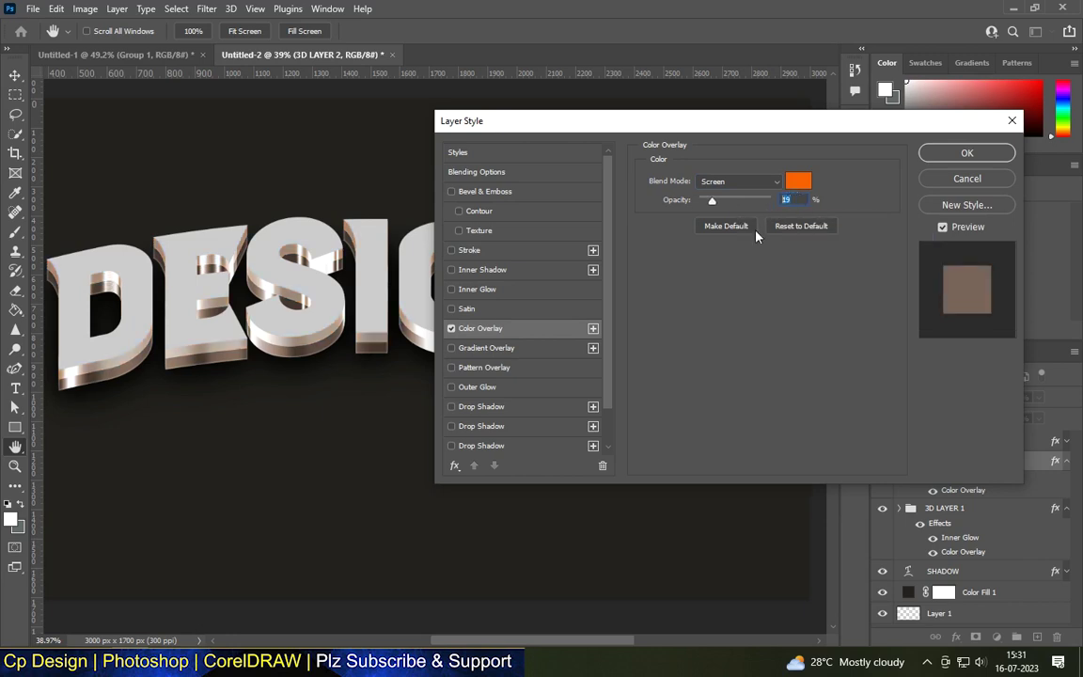
type("22")
left_click(472, 292)
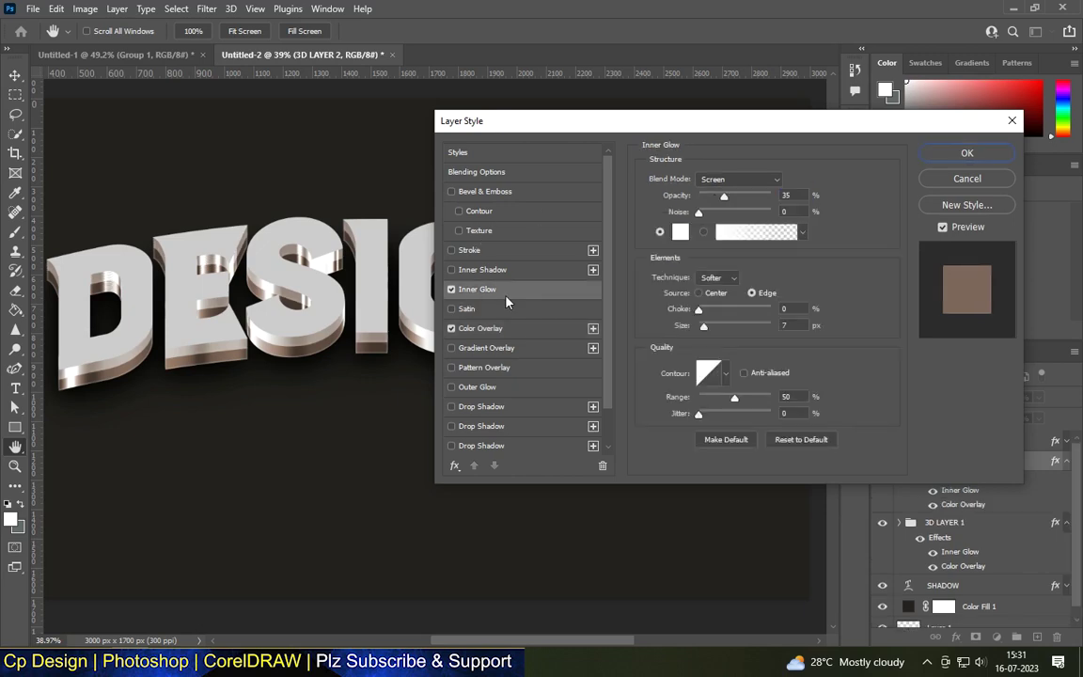
left_click(967, 152)
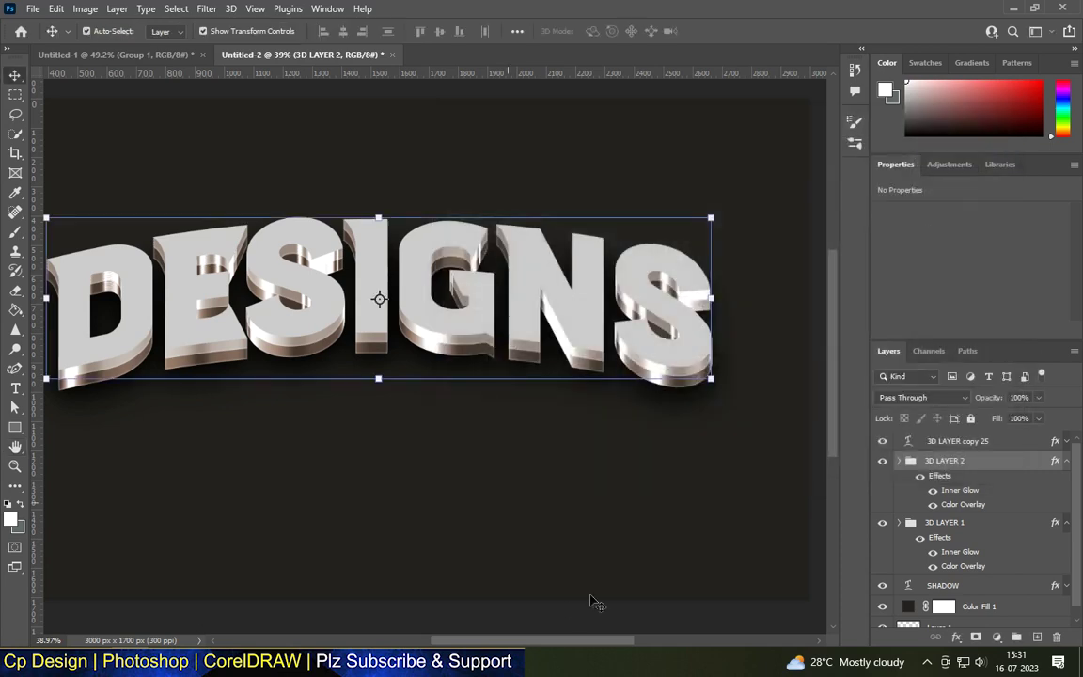
Step: Select the DESIGNS front text layer, 3D LAYER copy 25, in the Layers panel
scroll(517, 470, "down", 2)
left_click(495, 561)
scroll(453, 225, "down", 2)
scroll(452, 225, "up", 2)
scroll(461, 284, "up", 2)
scroll(460, 284, "down", 2)
scroll(435, 346, "up", 2)
left_click(435, 345)
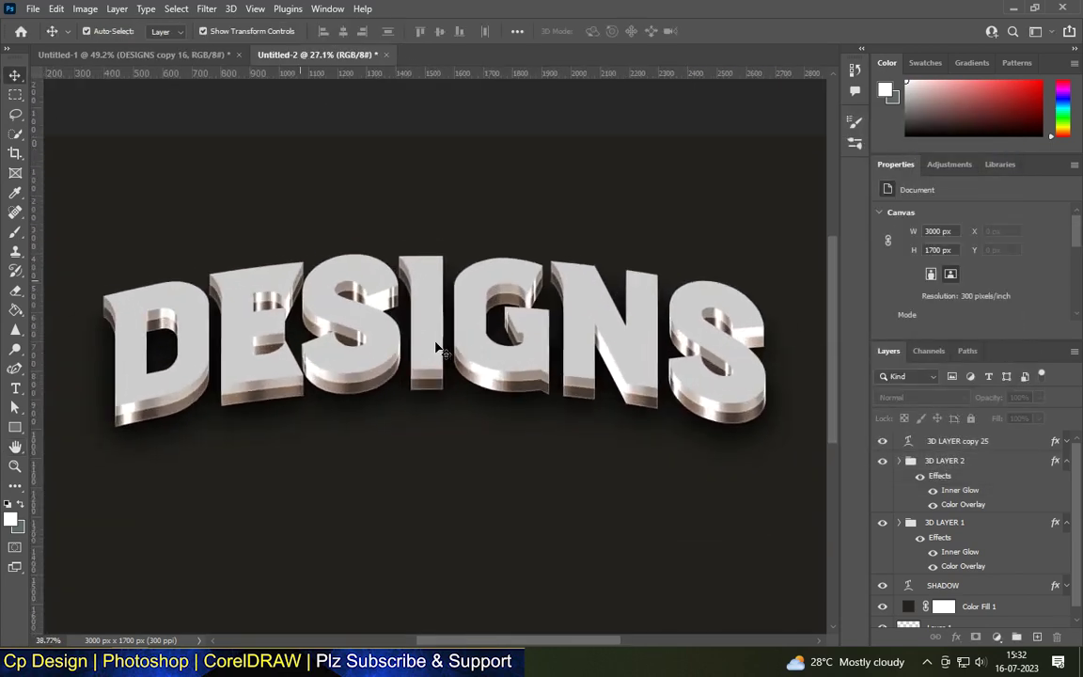
scroll(434, 348, "up", 1)
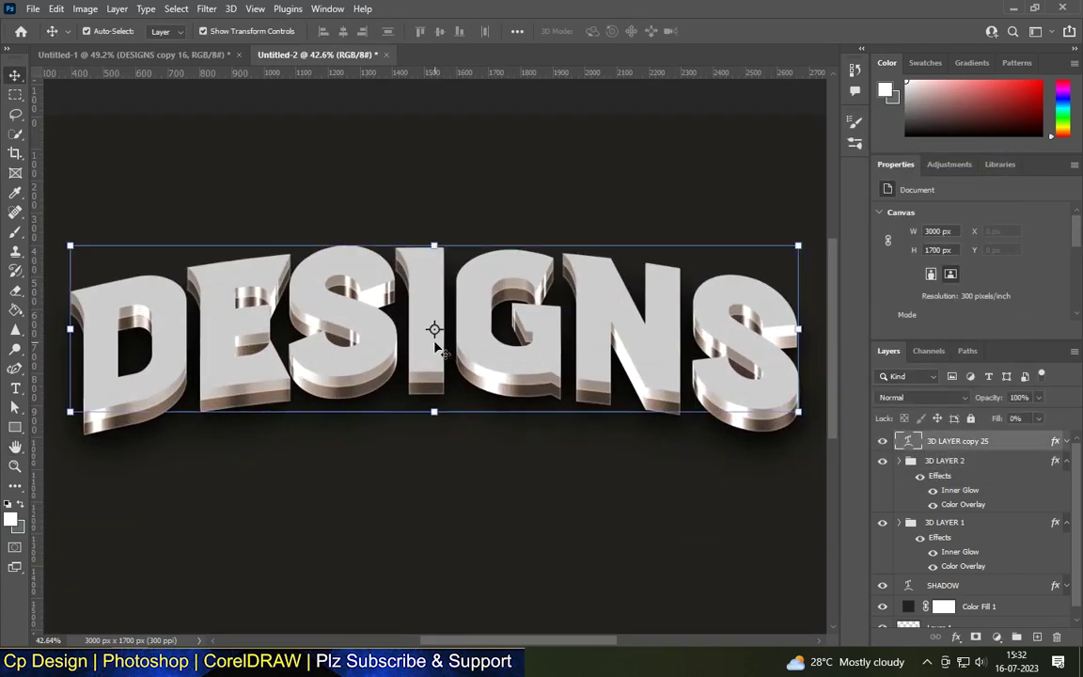
Step: Replace the layer's Color Overlay with a silver chrome Gradient Overlay
double_click(1015, 449)
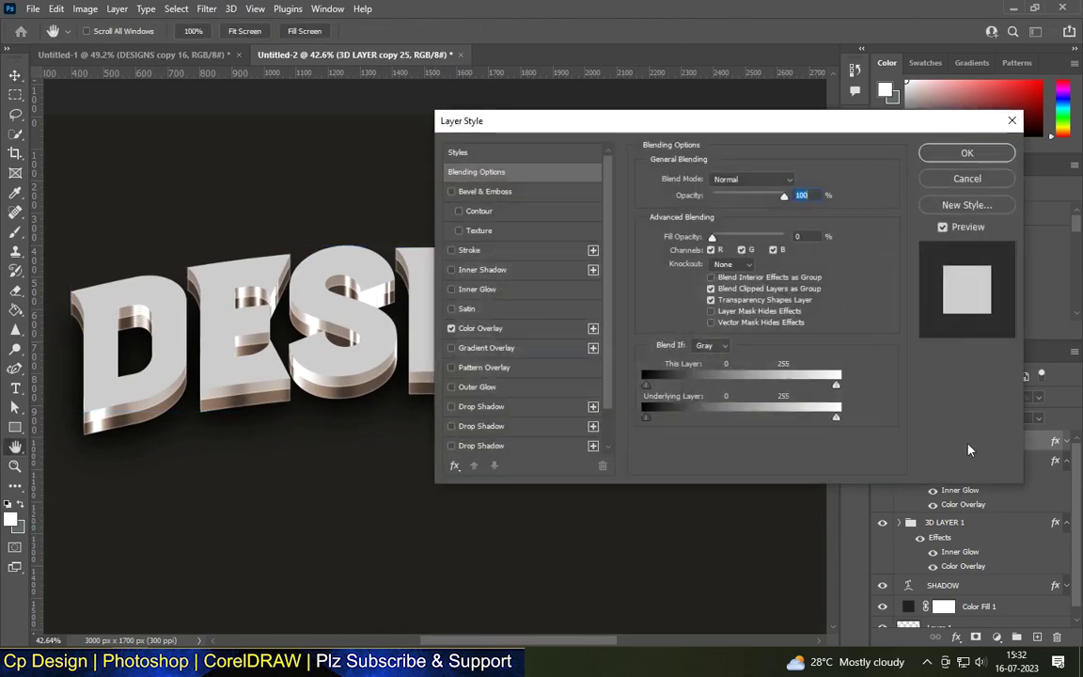
left_click(451, 328)
left_click(484, 348)
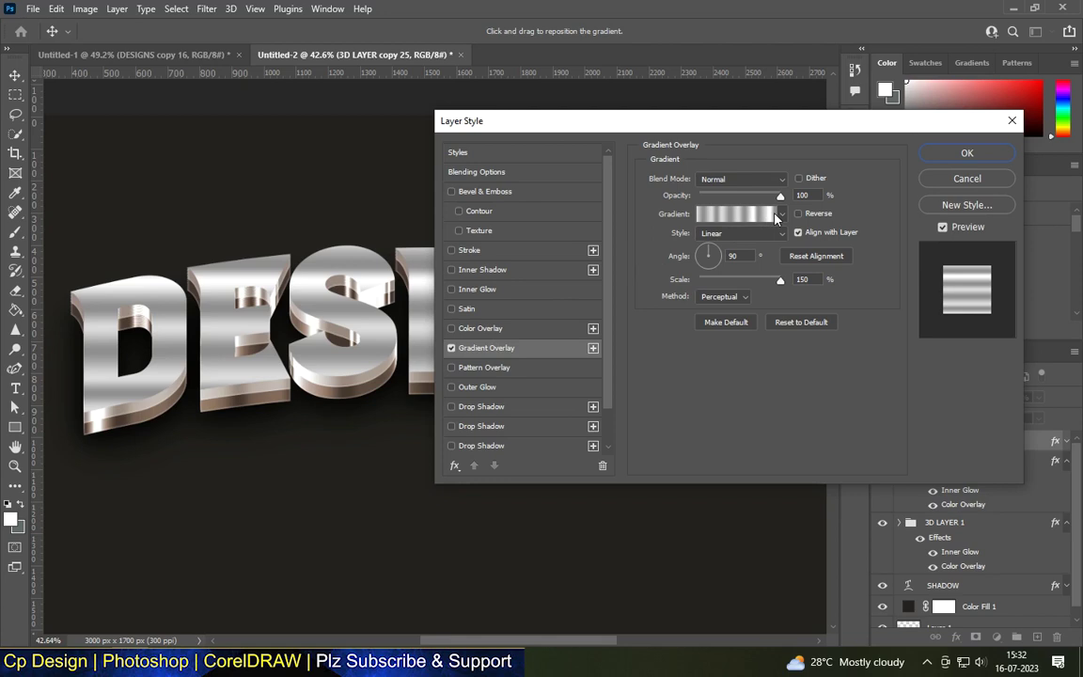
left_click(965, 155)
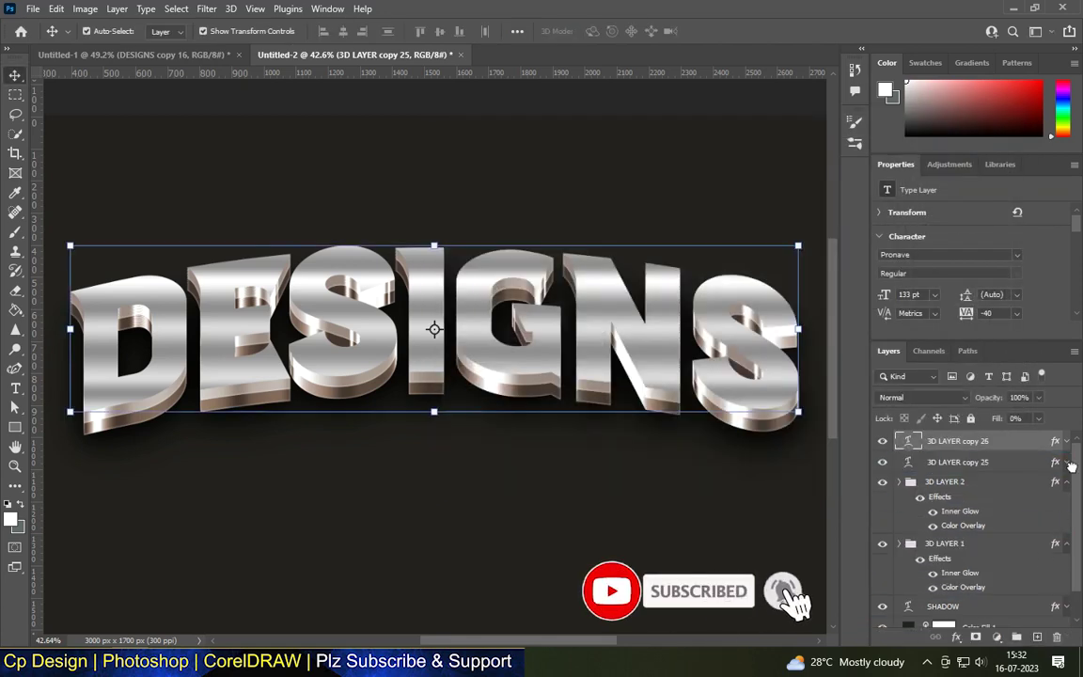
Step: On 3D LAYER copy 26, add a Pattern Overlay and turn off the Gradient Overlay
left_click(1066, 483)
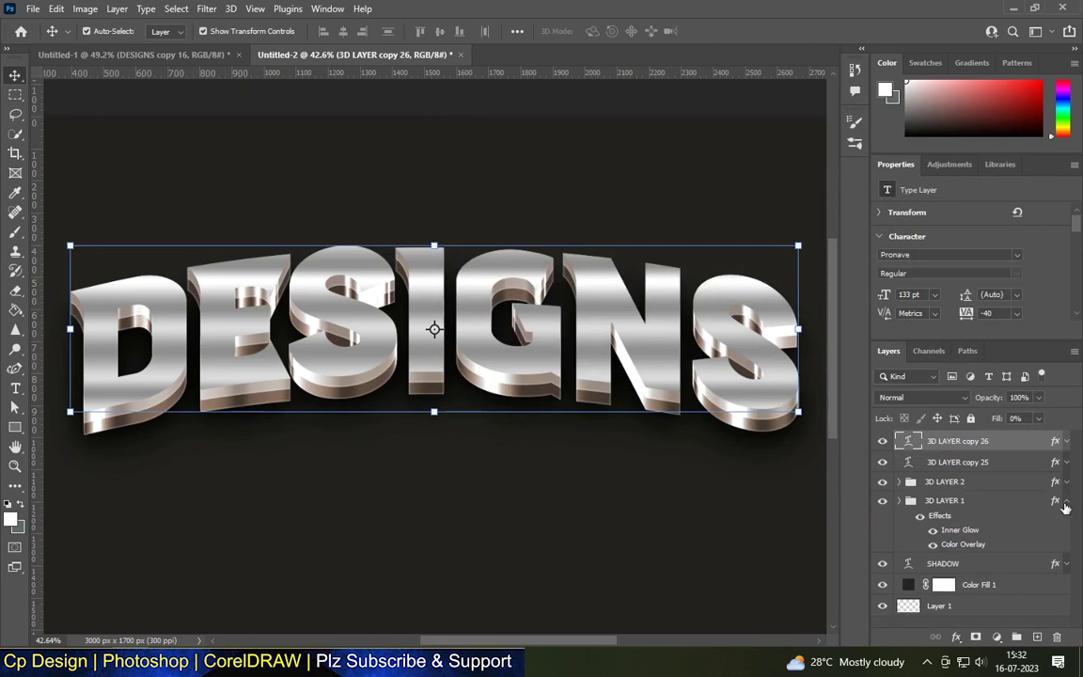
left_click(1067, 501)
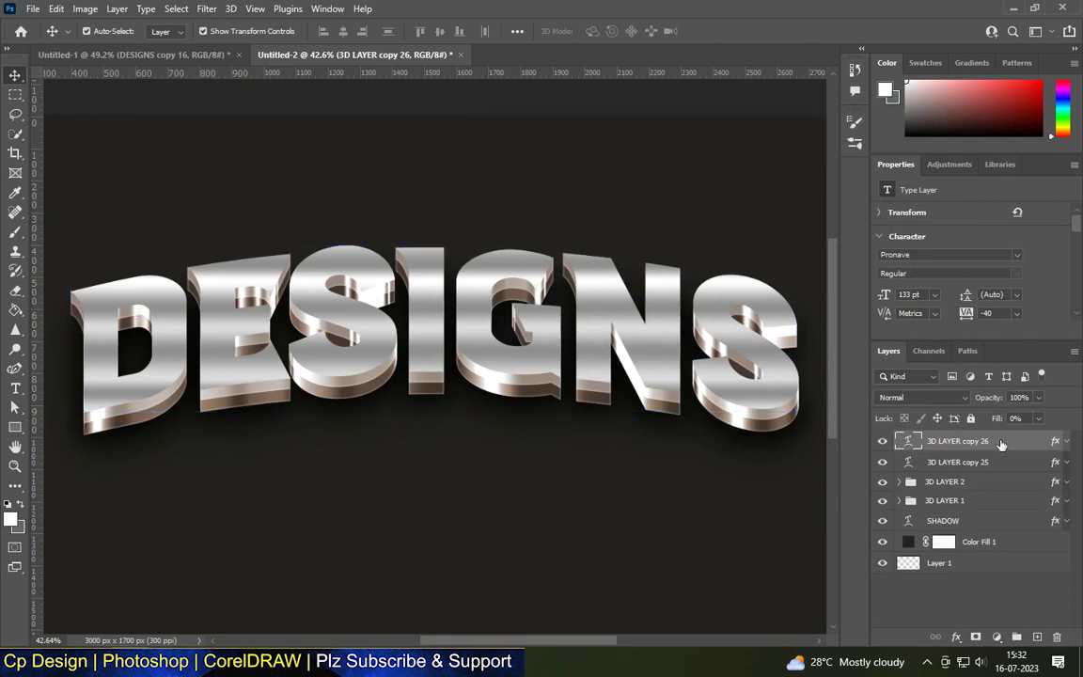
double_click(1002, 442)
left_click(489, 367)
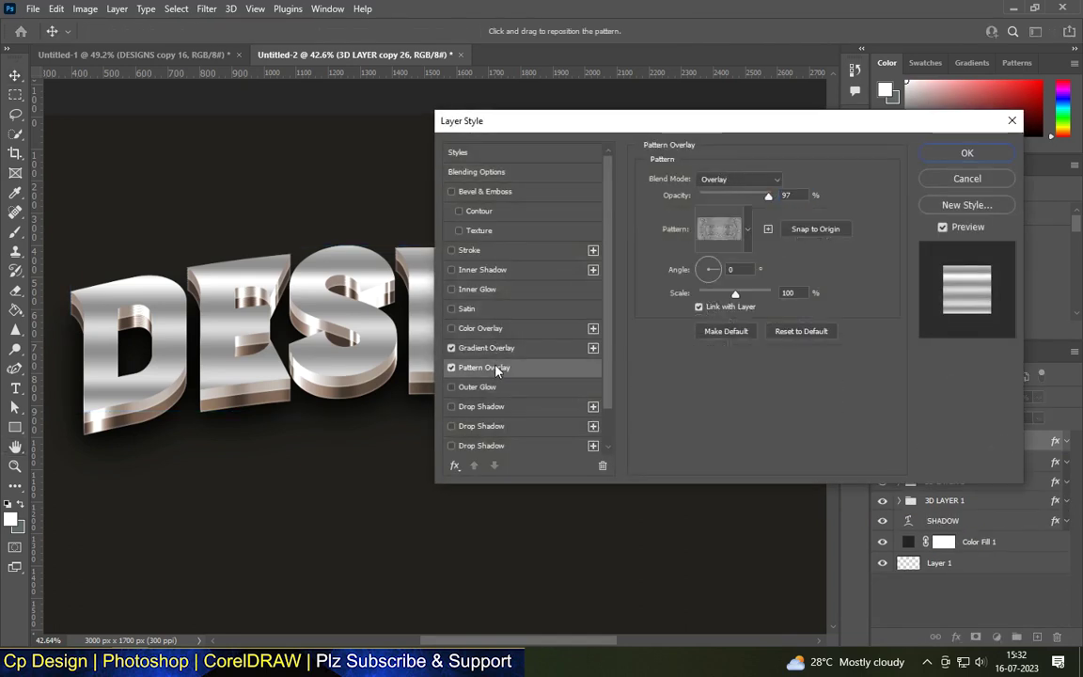
left_click(451, 348)
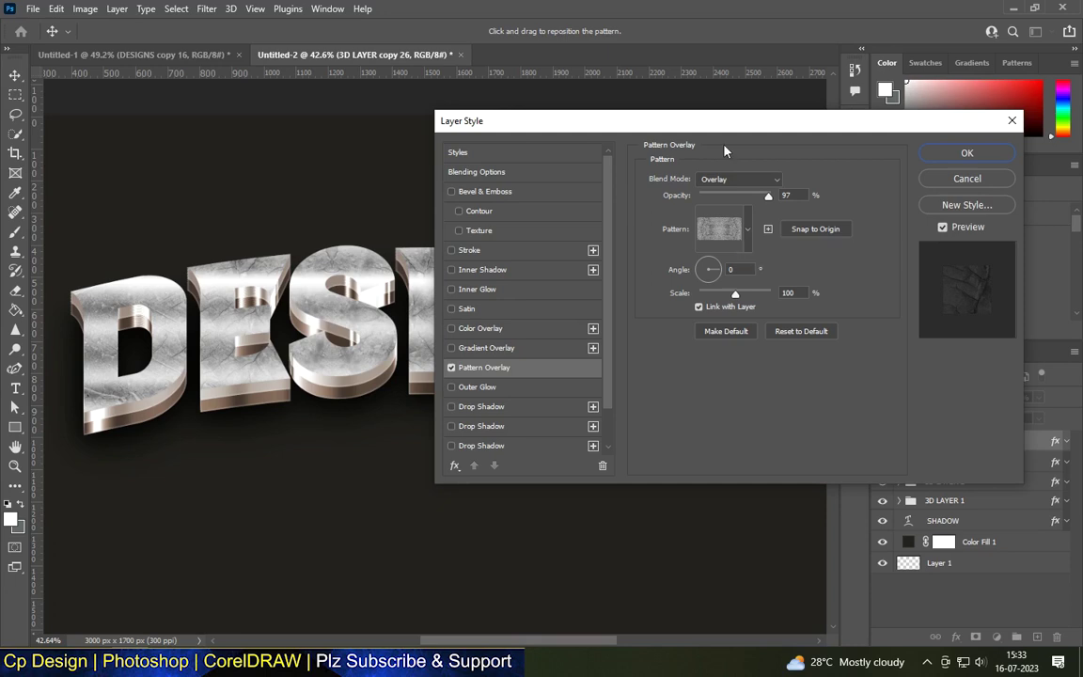
Step: Set the pattern overlay to 100% opacity using the crack pattern
left_click_drag(768, 196, 773, 195)
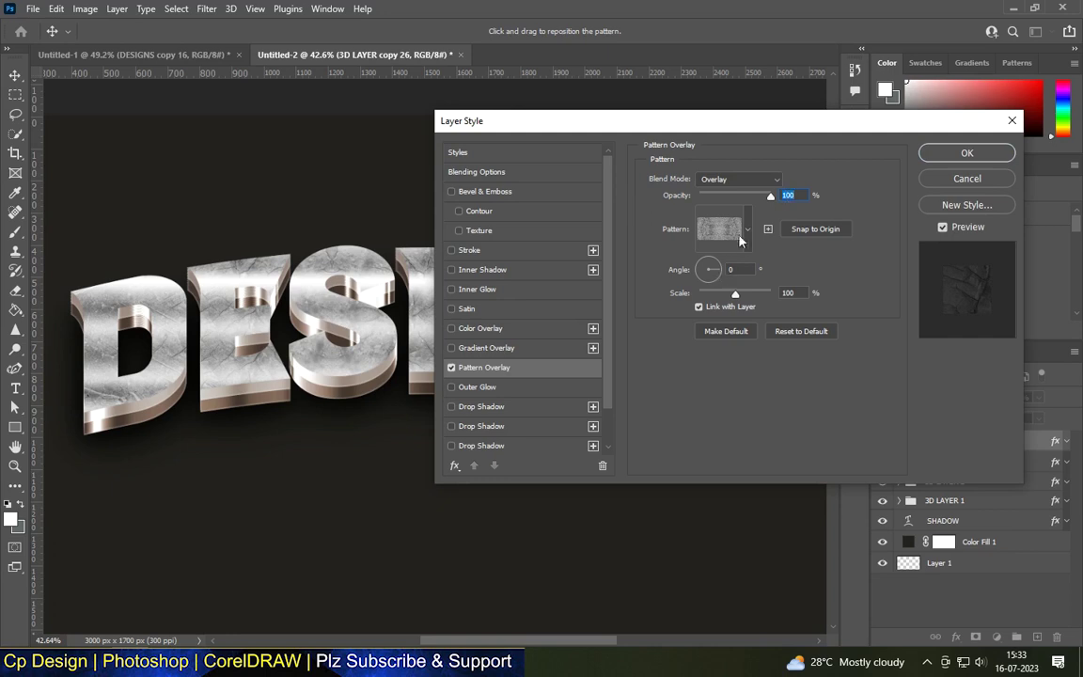
left_click(748, 229)
left_click(870, 399)
left_click_drag(735, 294, 738, 297)
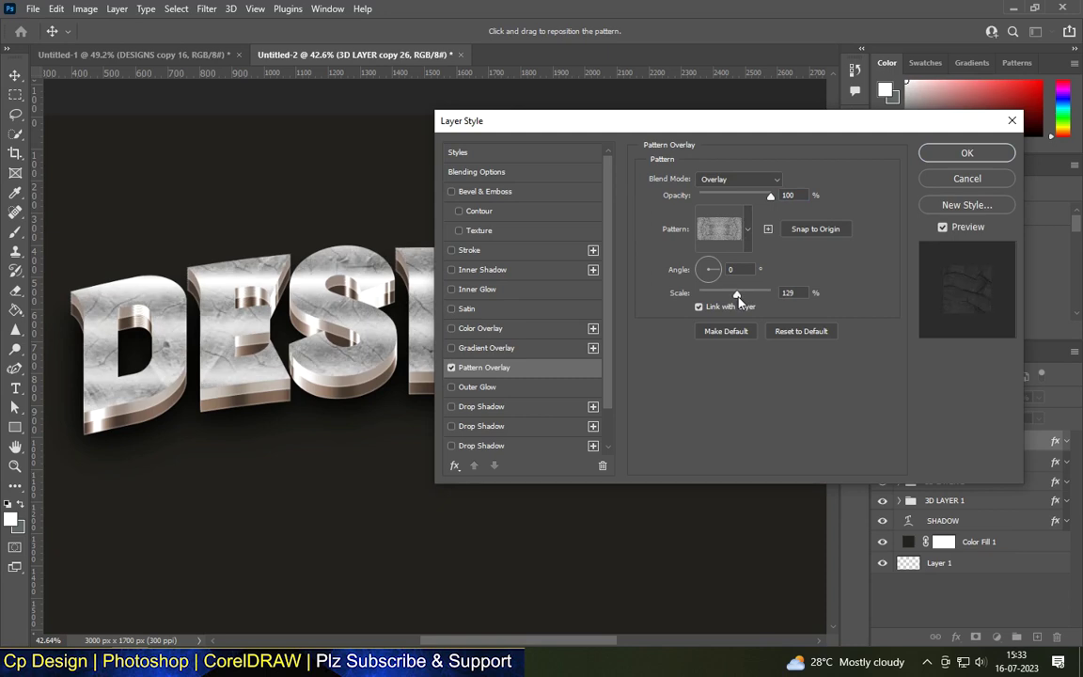
Step: Test pattern scales of 0, 150 and 75, settling on 100% scale
mouse_move(630, 125)
left_mouse_down()
mouse_move(661, 276)
mouse_move(524, 536)
mouse_move(686, 143)
left_mouse_up()
mouse_move(800, 311)
left_mouse_down()
mouse_move(833, 313)
mouse_move(776, 313)
left_mouse_up()
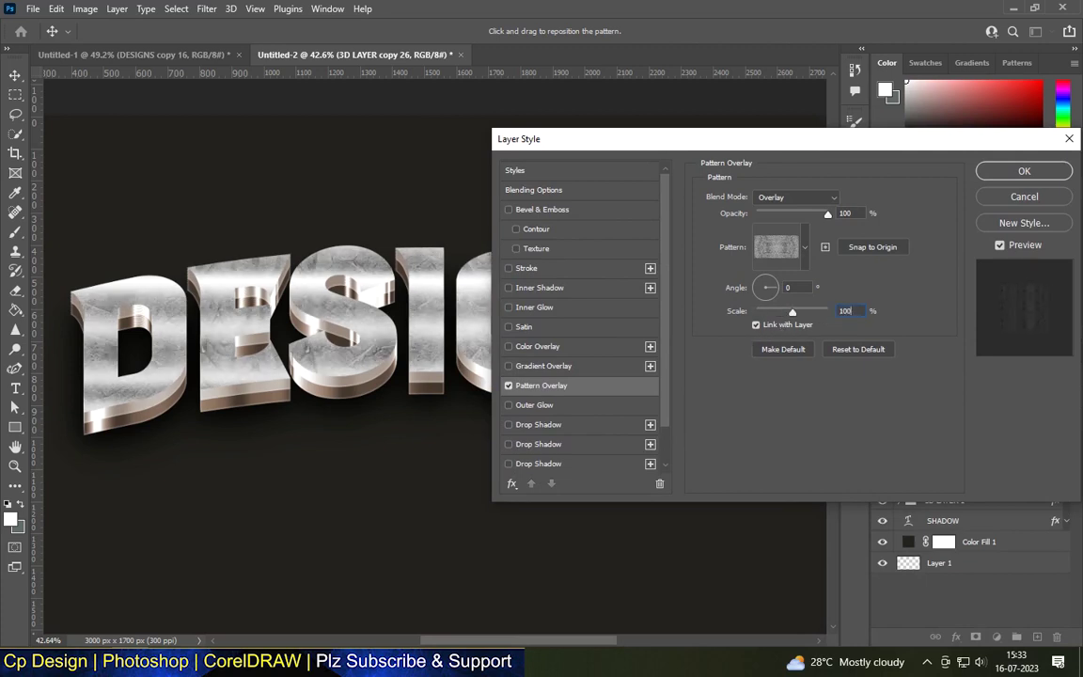
type("0")
mouse_move(694, 135)
left_mouse_down()
mouse_move(739, 407)
mouse_move(584, 464)
mouse_move(725, 92)
left_mouse_up()
type("150")
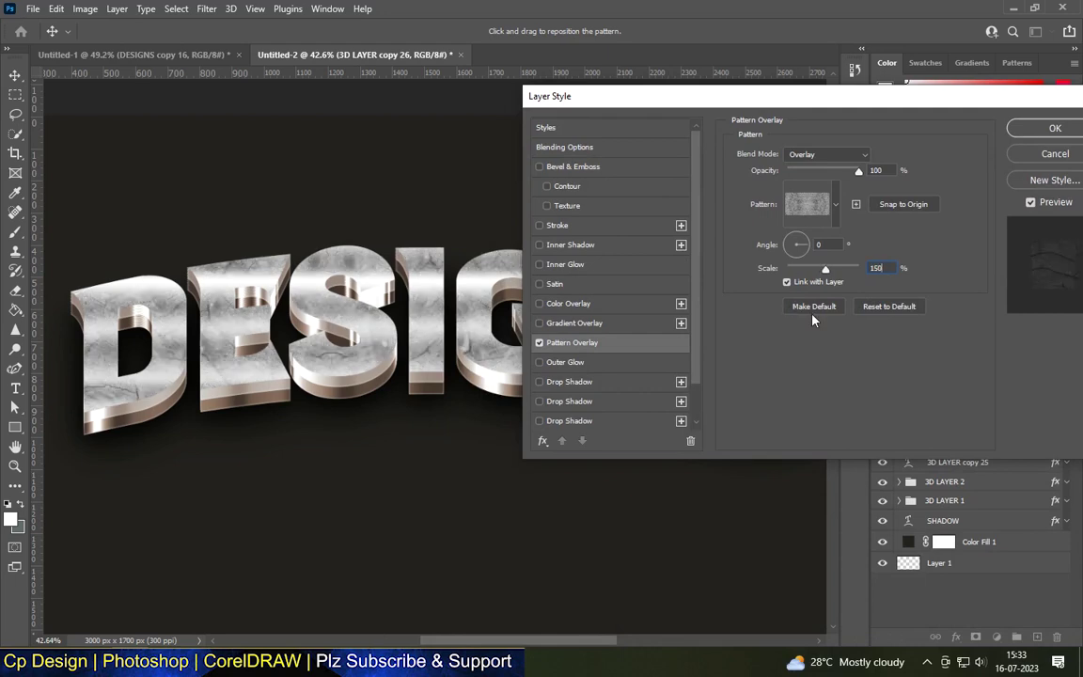
mouse_move(607, 101)
left_mouse_down()
mouse_move(466, 580)
mouse_move(584, 37)
left_mouse_up()
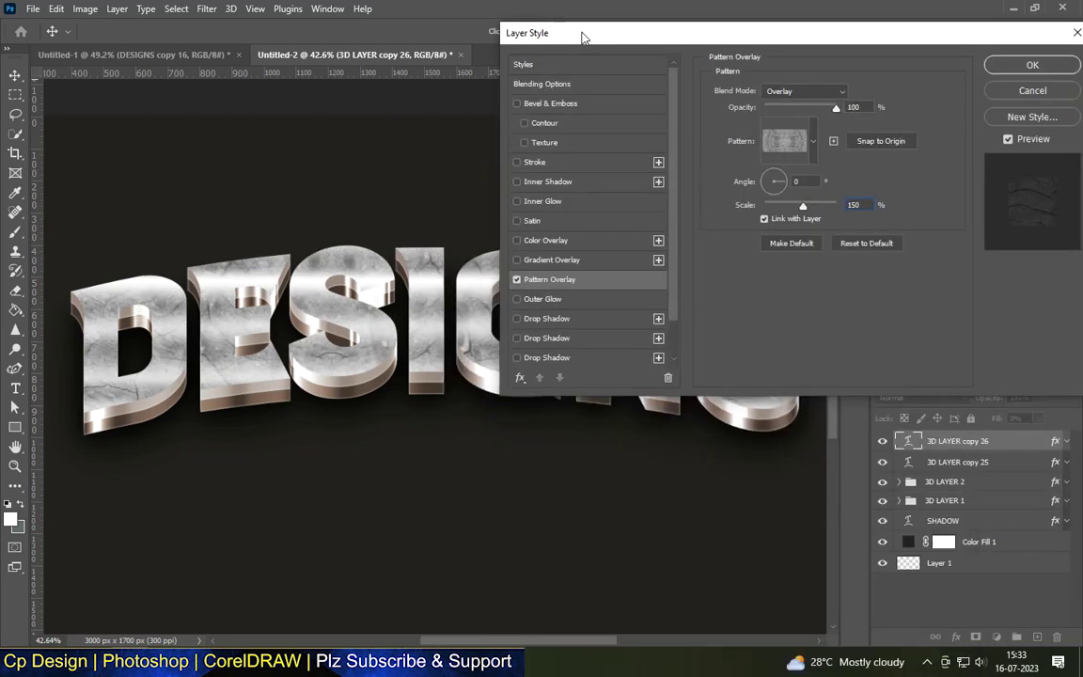
type("75")
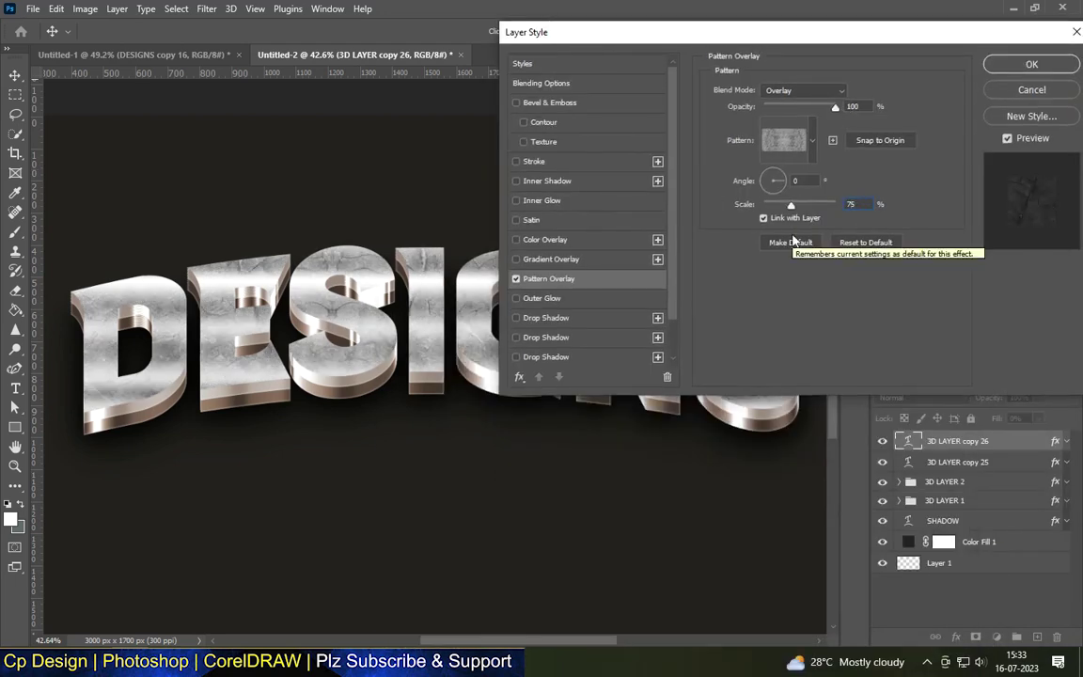
mouse_move(641, 32)
left_mouse_down()
mouse_move(616, 546)
mouse_move(501, 95)
left_mouse_up()
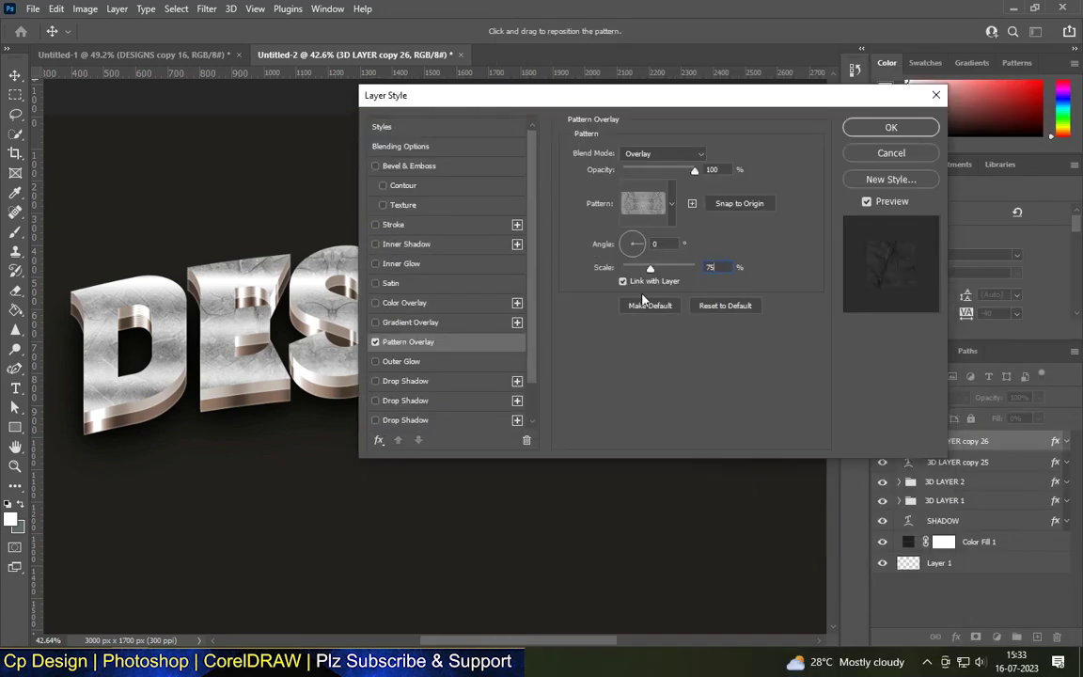
type("100")
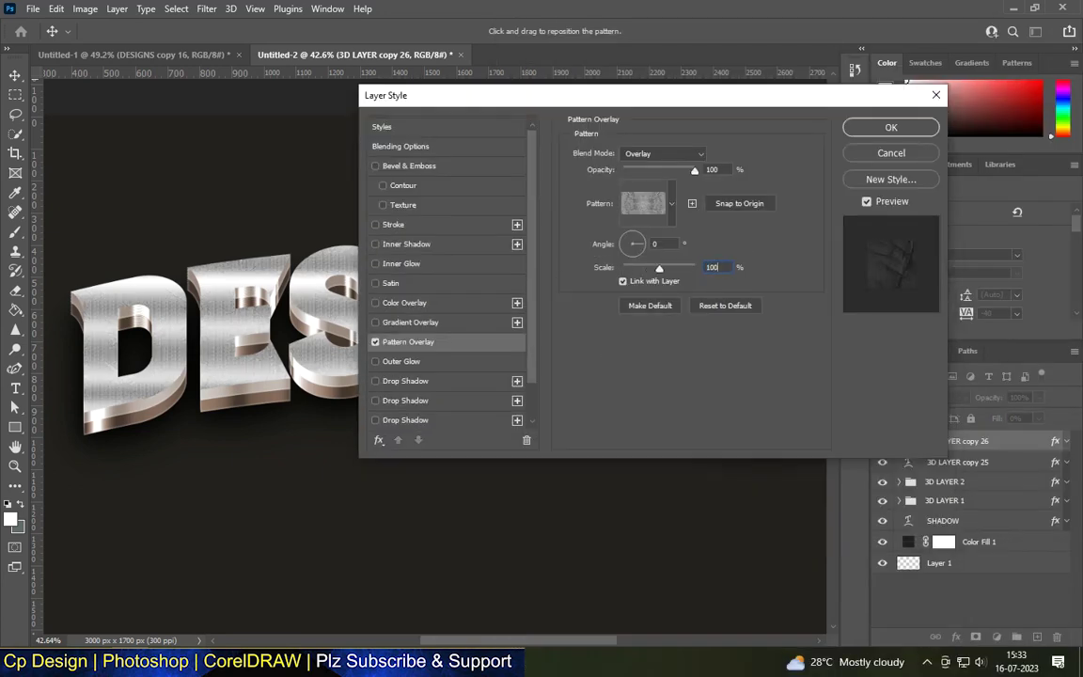
left_click(873, 128)
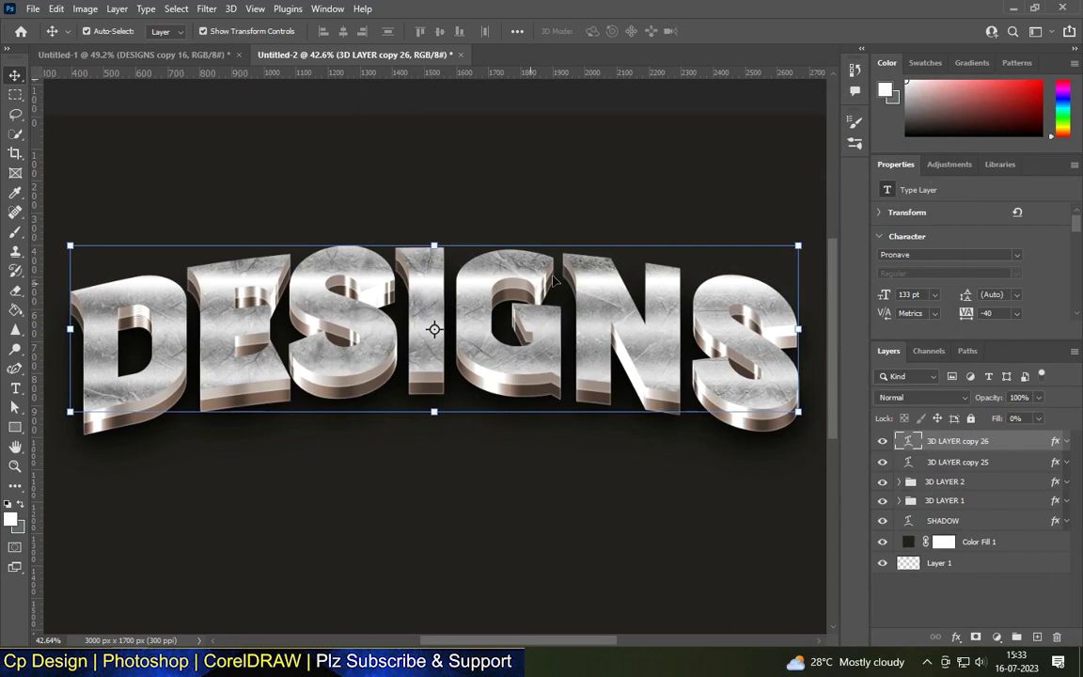
Step: Duplicate the textured text layer into 3D LAYER copy 27, keeping 100% layer opacity
scroll(423, 310, "up", 1)
scroll(423, 310, "up", 1)
left_click_drag(939, 455, 1038, 637)
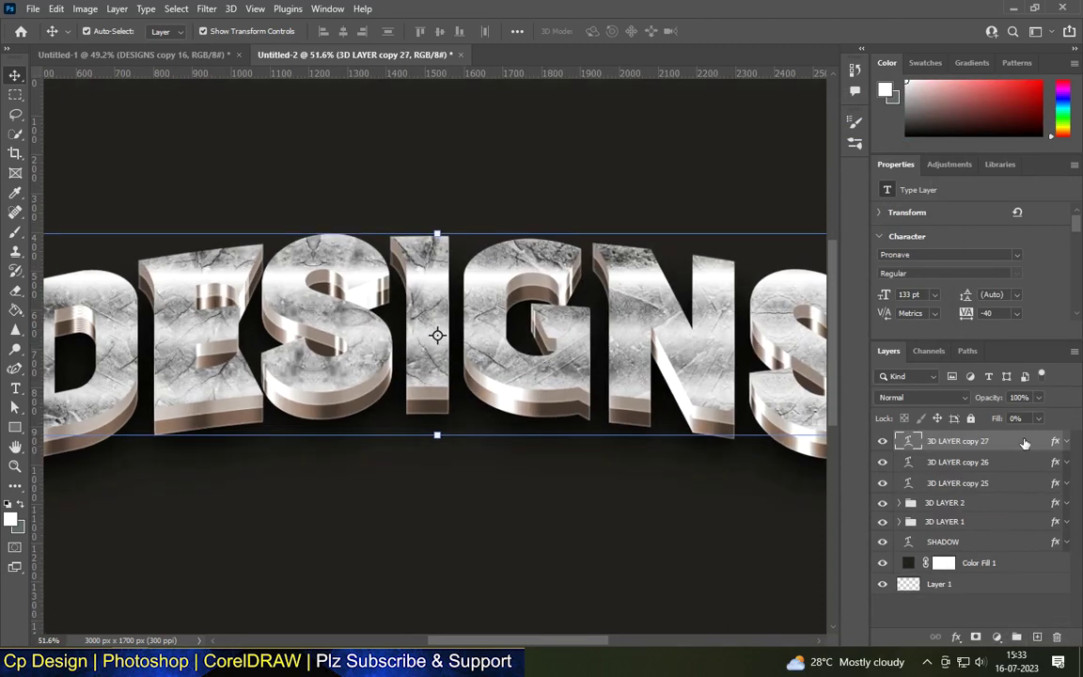
left_click(1038, 397)
left_click_drag(1041, 414, 1013, 417)
left_click_drag(996, 420, 991, 447)
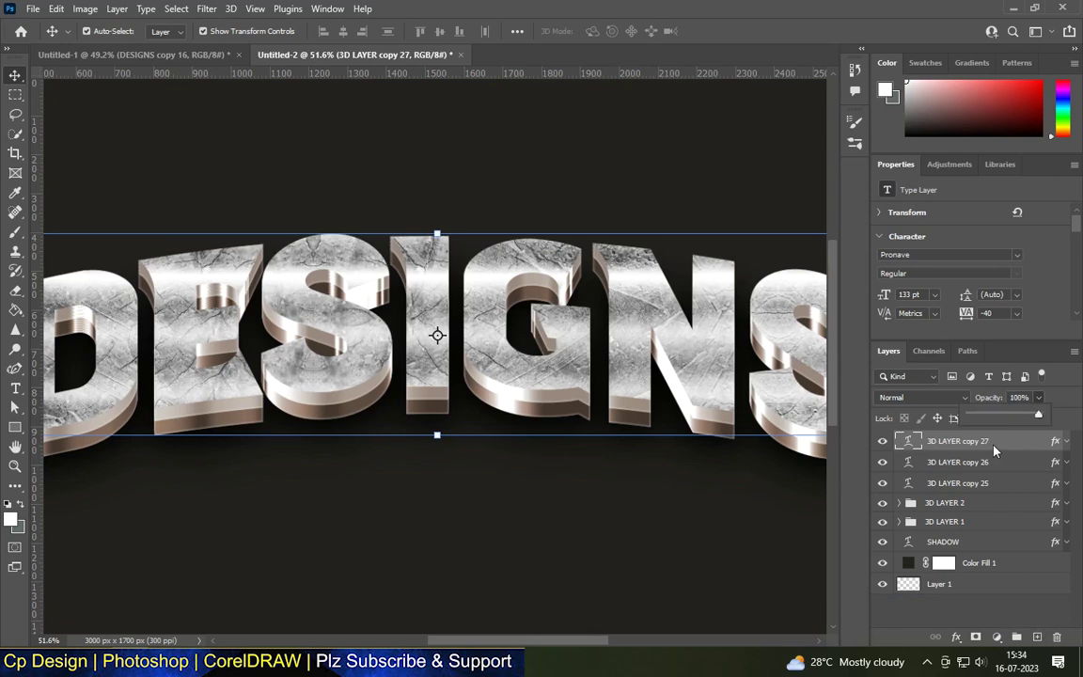
Step: Lower copy 27's pattern overlay opacity to 43%, keeping Overlay blending after trying Color Dodge and Screen
double_click(1004, 441)
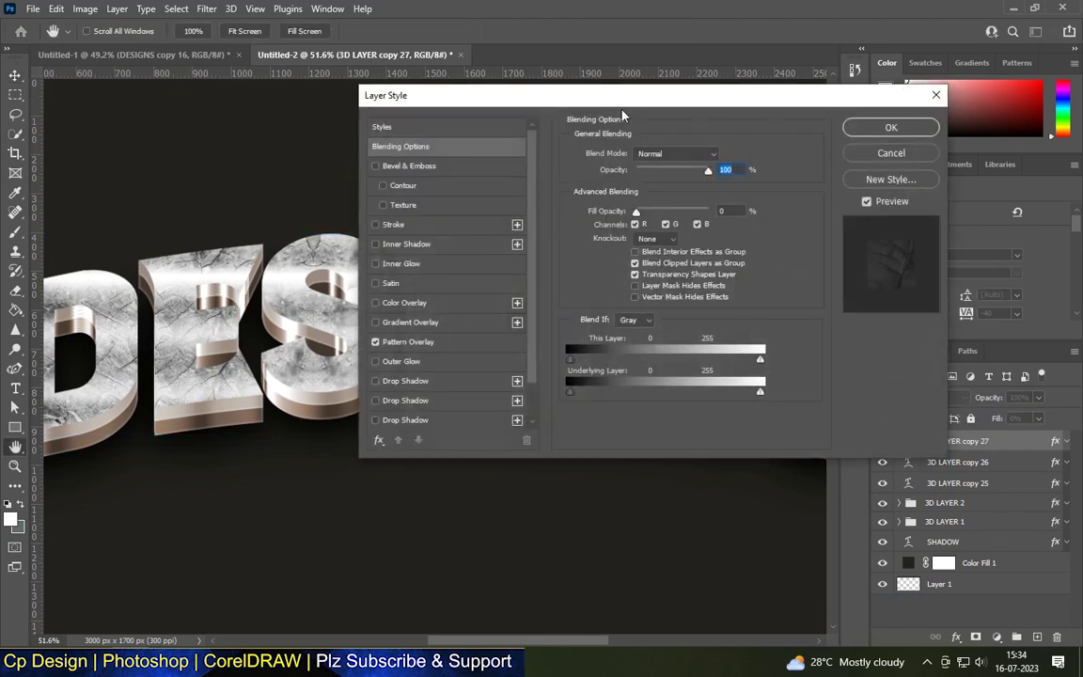
left_click_drag(560, 96, 705, 82)
left_click(592, 329)
left_click_drag(839, 157, 807, 157)
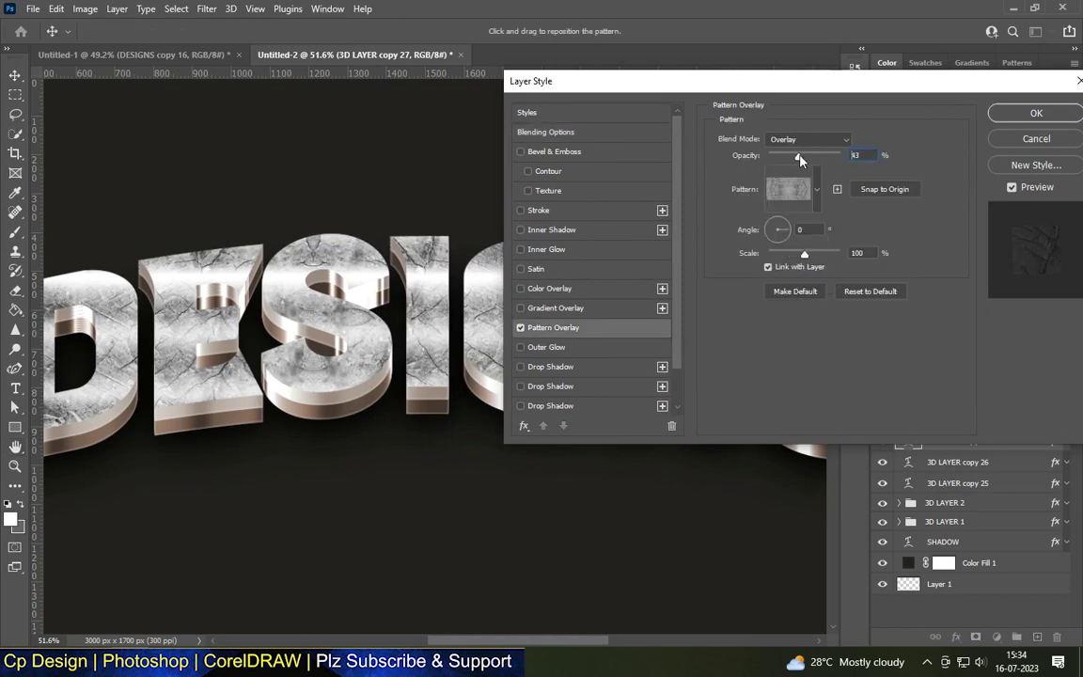
left_click(806, 140)
left_click(793, 277)
left_click(807, 139)
left_click(786, 266)
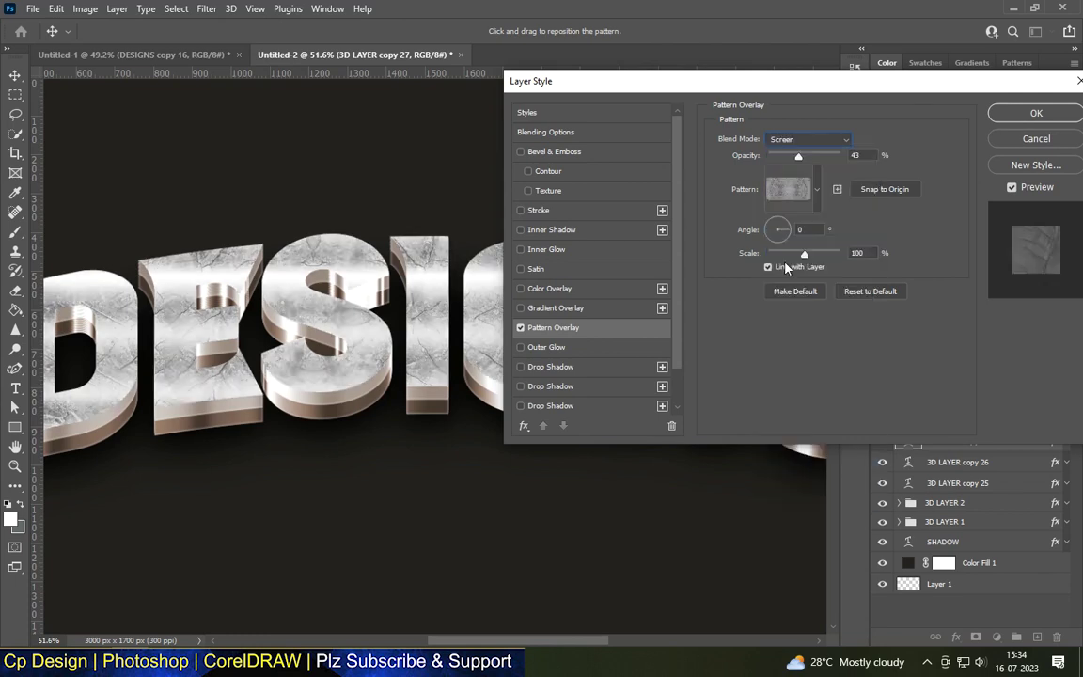
left_click(807, 139)
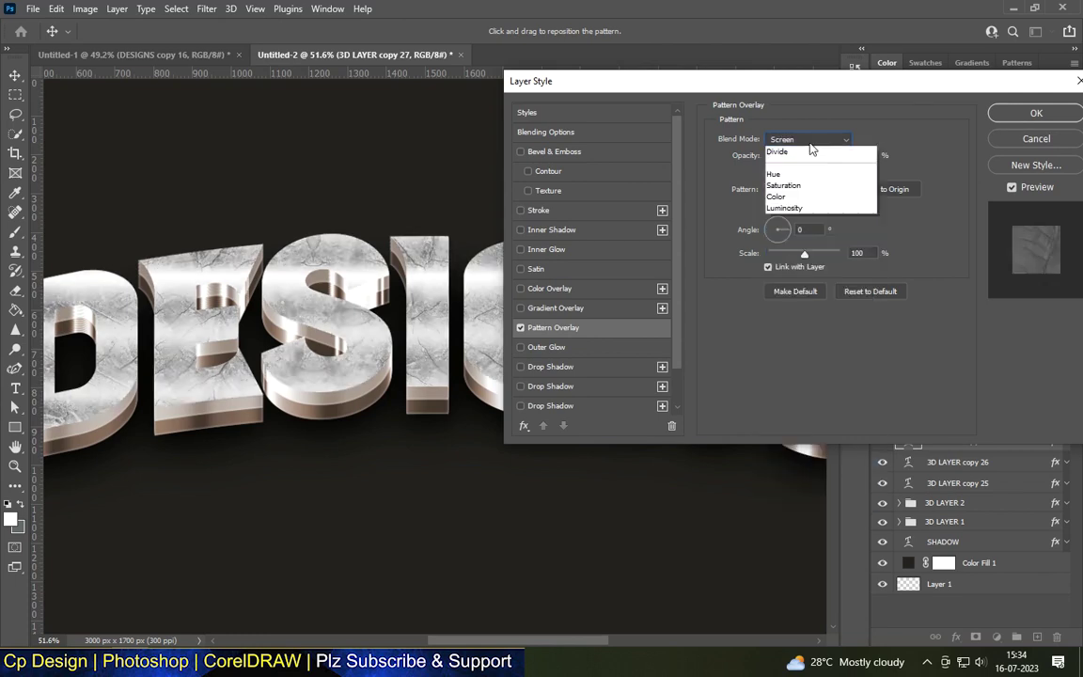
left_click(789, 324)
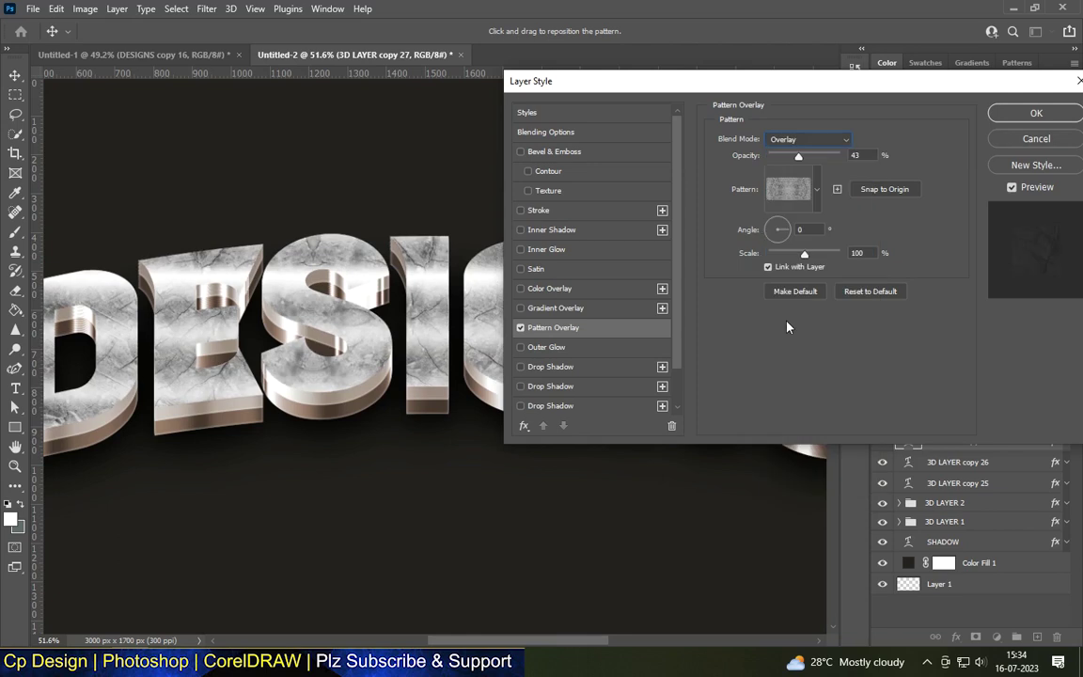
left_click(1023, 115)
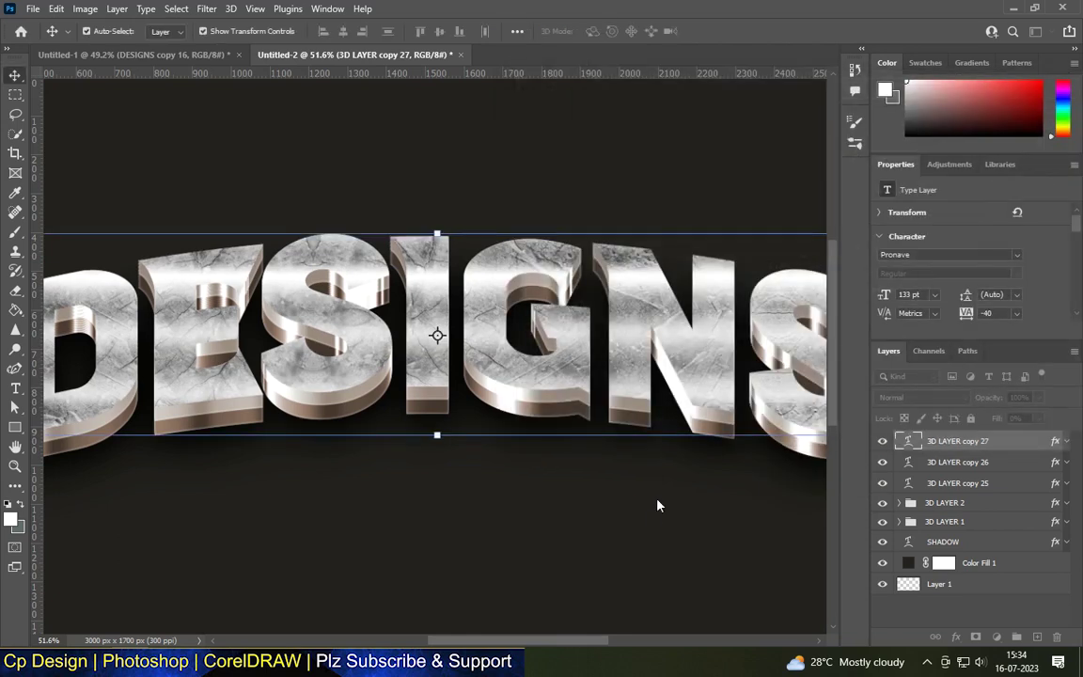
left_click(764, 533)
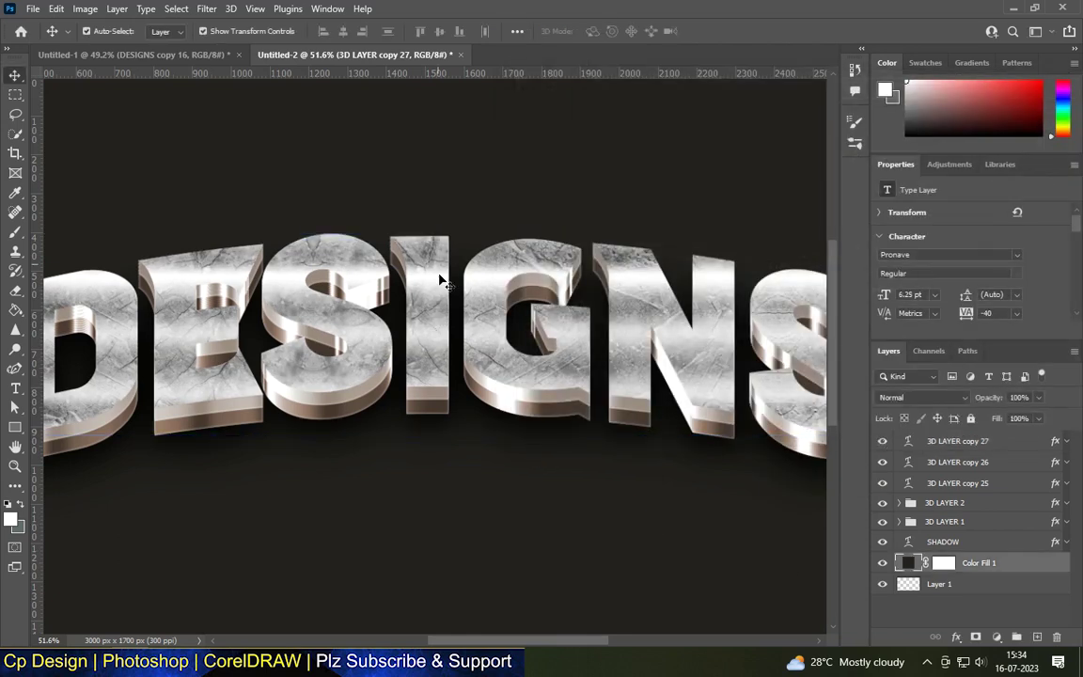
Step: Fit the document on screen and duplicate 3D LAYER copy 27 into 3D LAYER copy 28
key("ctrl+0")
scroll(504, 289, "up", 2)
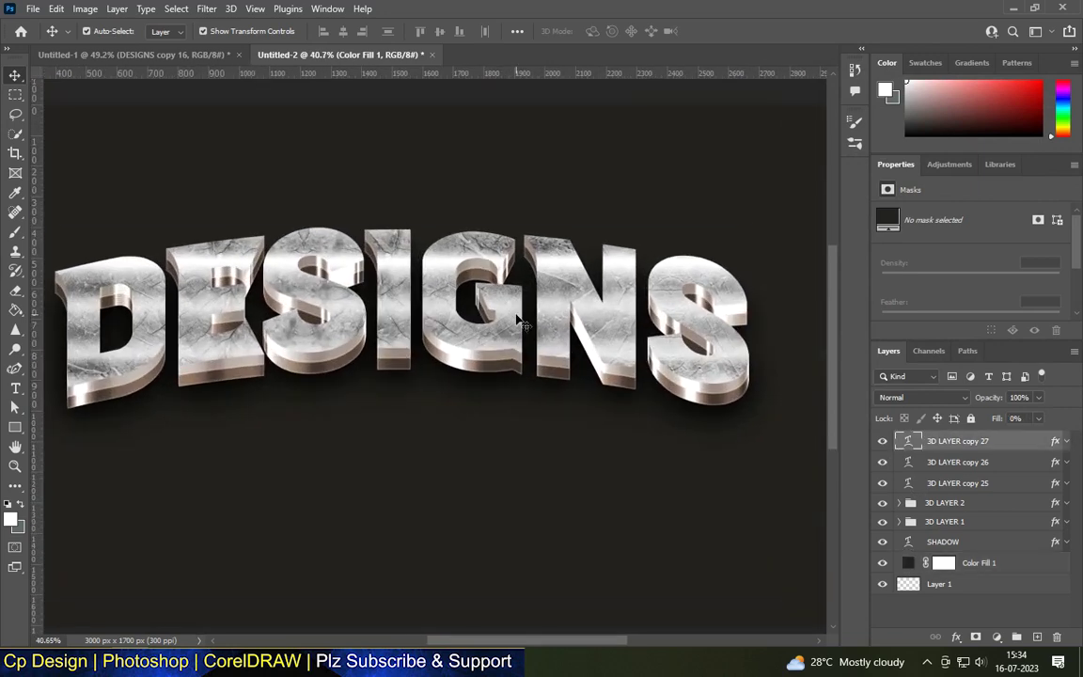
left_click_drag(978, 441, 1035, 636)
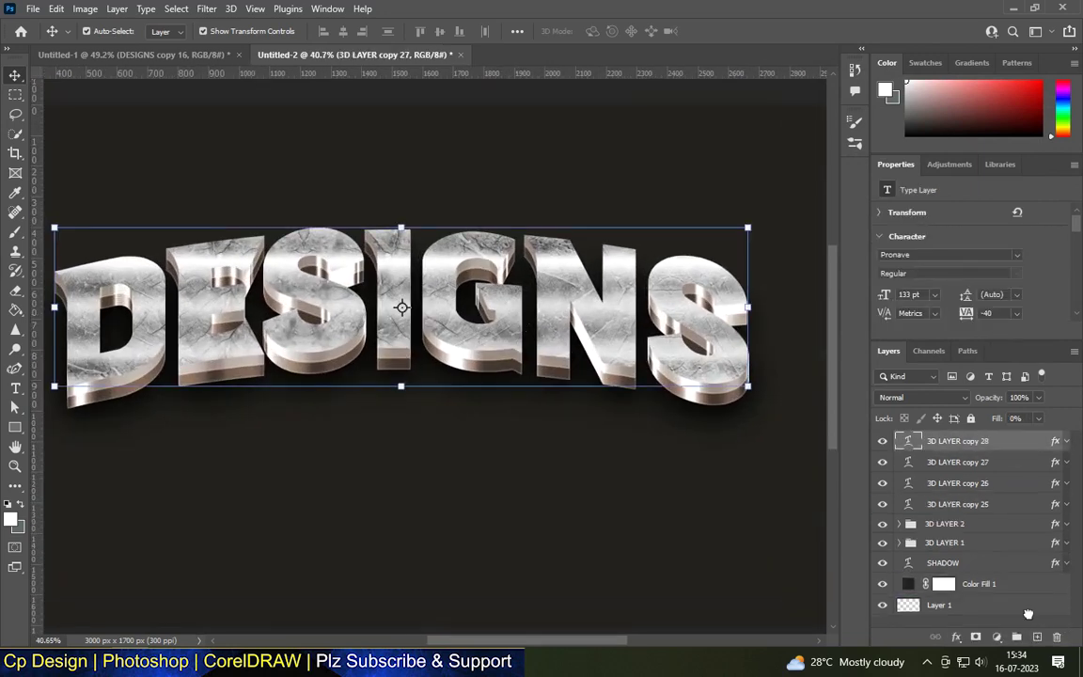
double_click(1004, 441)
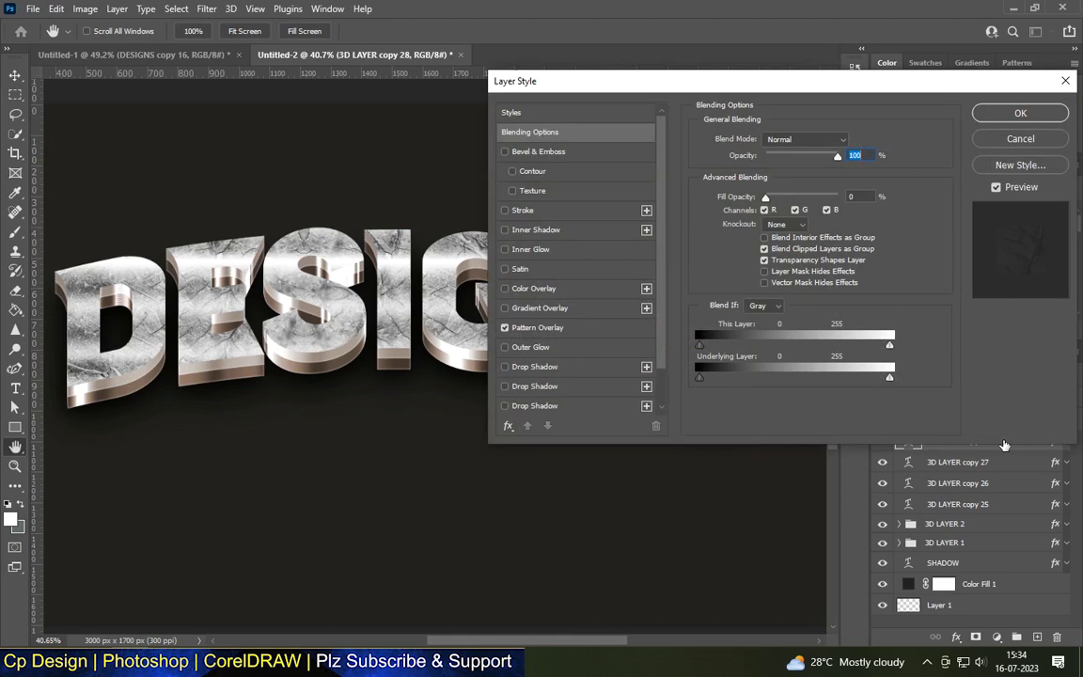
Step: Enable a Chisel Hard Bevel & Emboss with depth 1000 and size 7
left_click(505, 151)
left_click(543, 155)
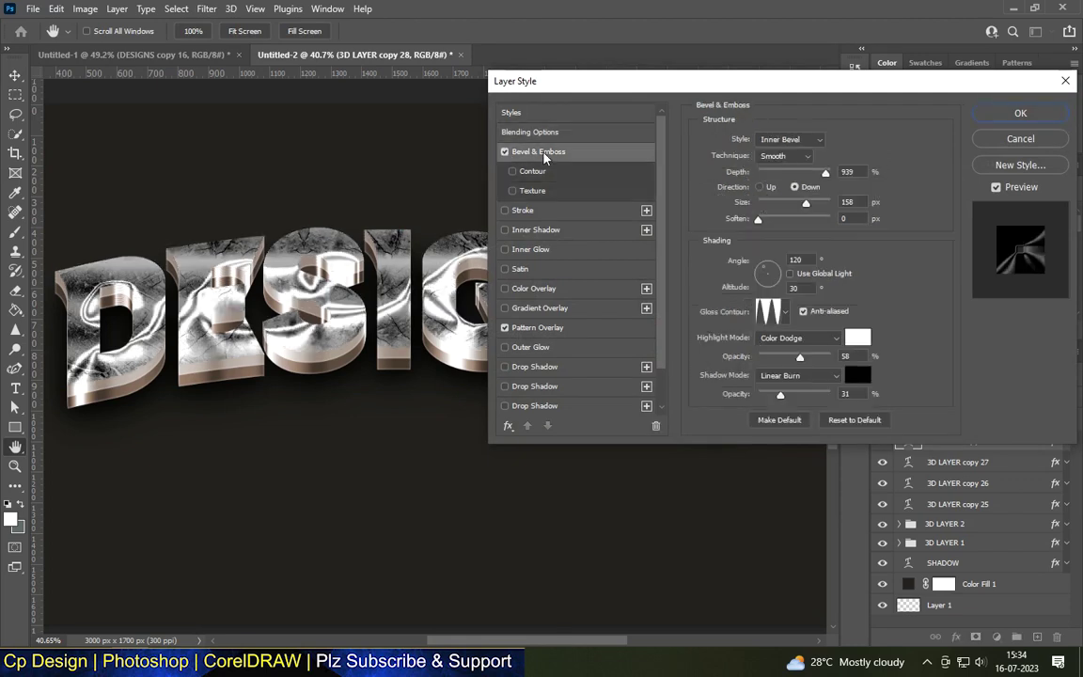
left_click(790, 139)
left_click(785, 156)
left_click(792, 183)
key("Tab")
type("1000")
key("Tab")
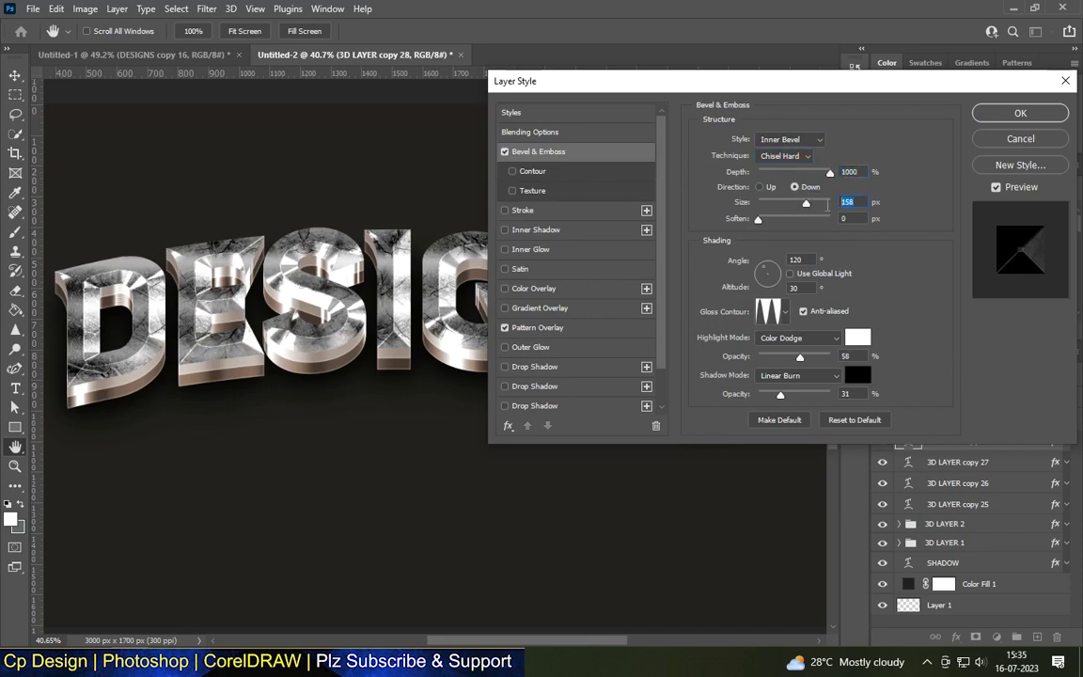
type("7")
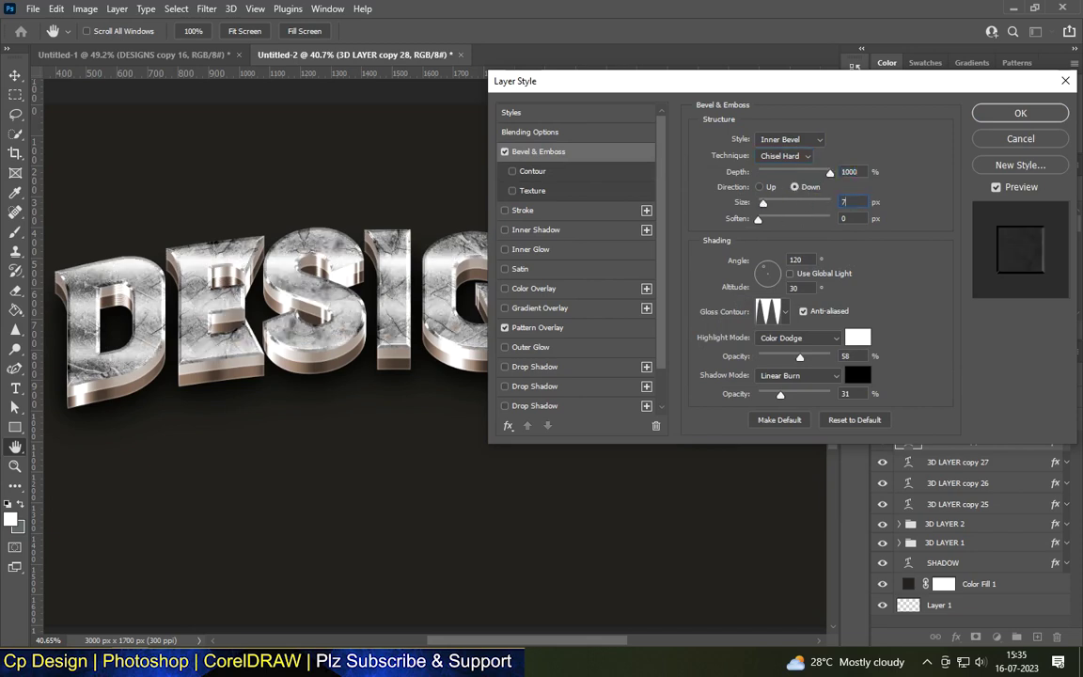
Step: Set the bevel direction to Up, angle 90°, and highlight to Normal at 100%
left_click(759, 186)
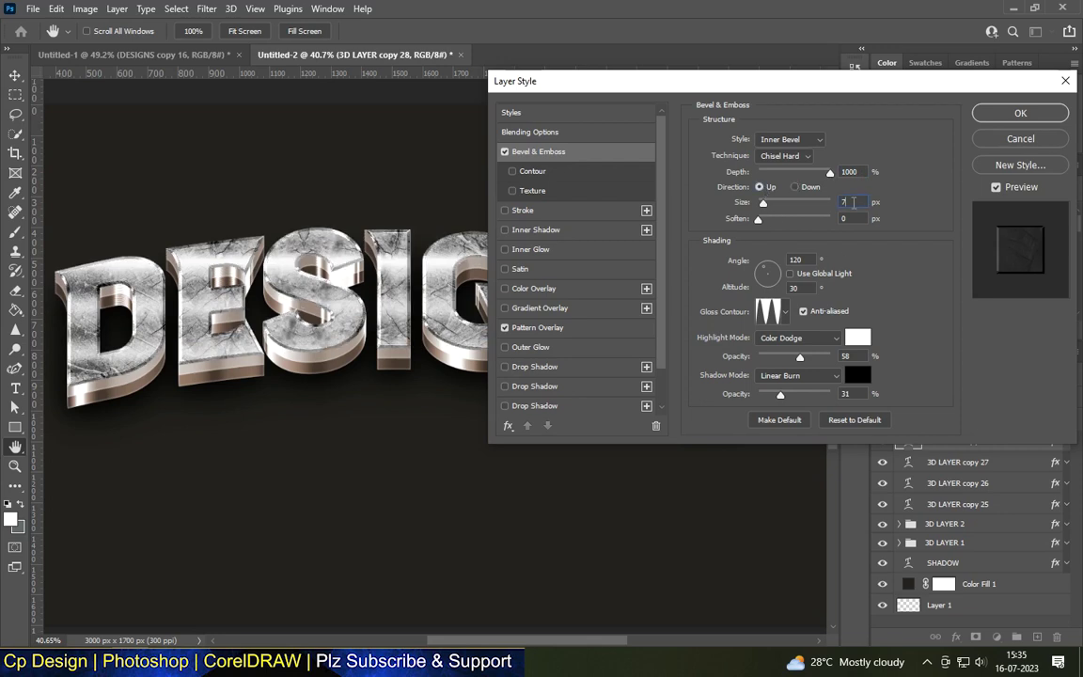
left_click(796, 260)
type("90")
key("Tab")
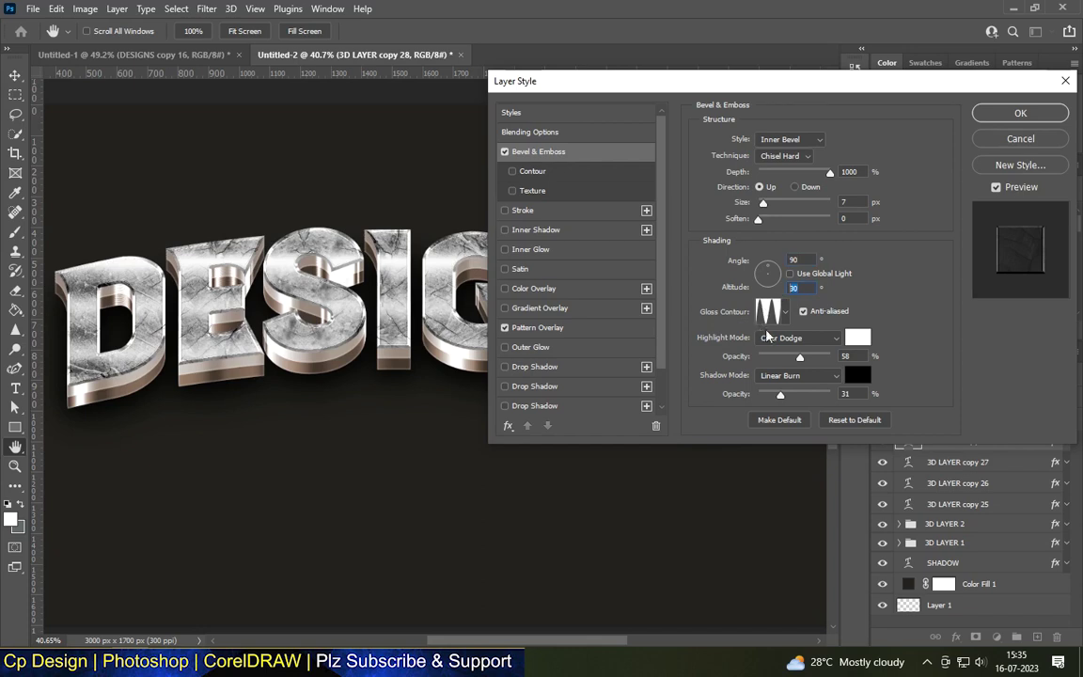
left_click(800, 338)
left_click(714, 255)
left_click(829, 357)
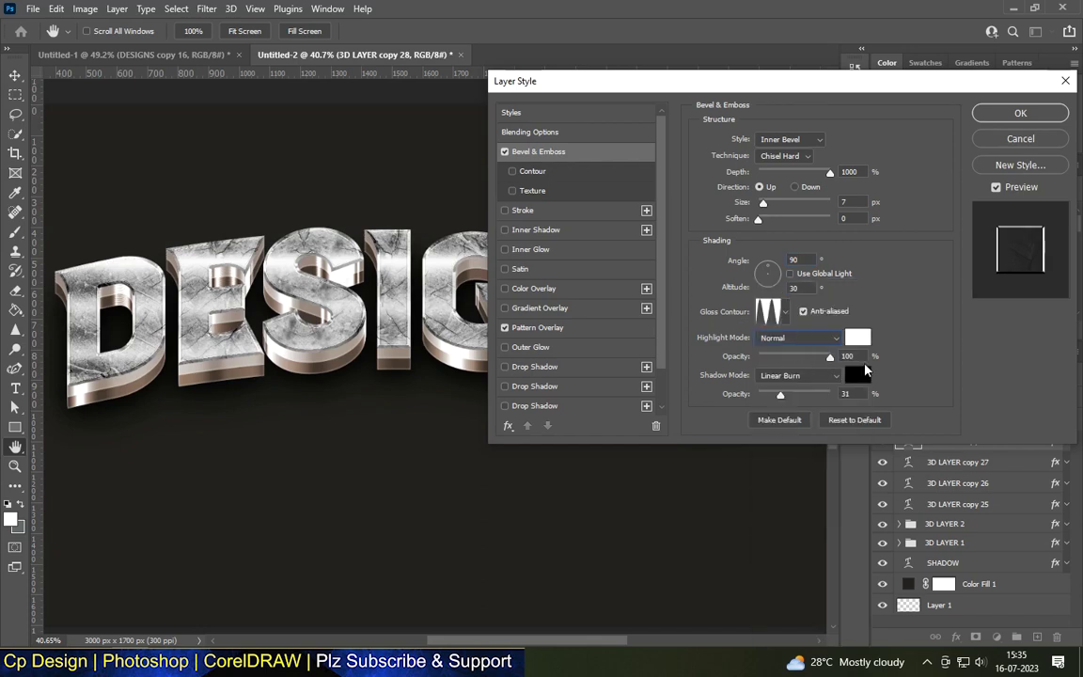
key("Tab")
Step: Set the bevel shadow to Normal mode at 66% opacity
left_click(805, 377)
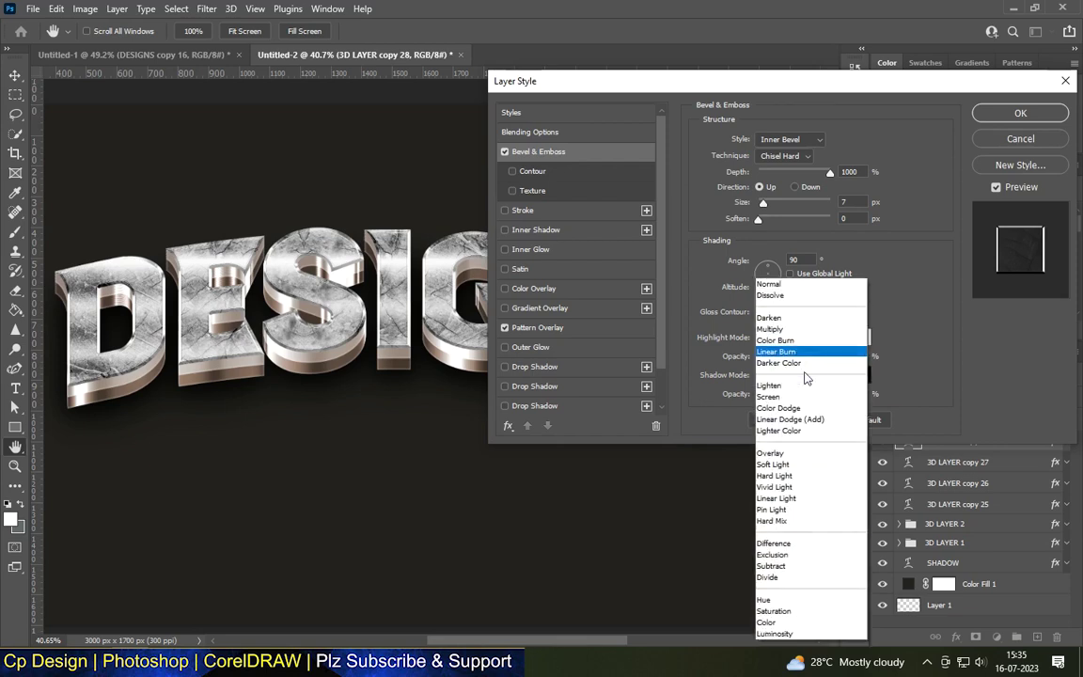
left_click(799, 284)
left_click(799, 375)
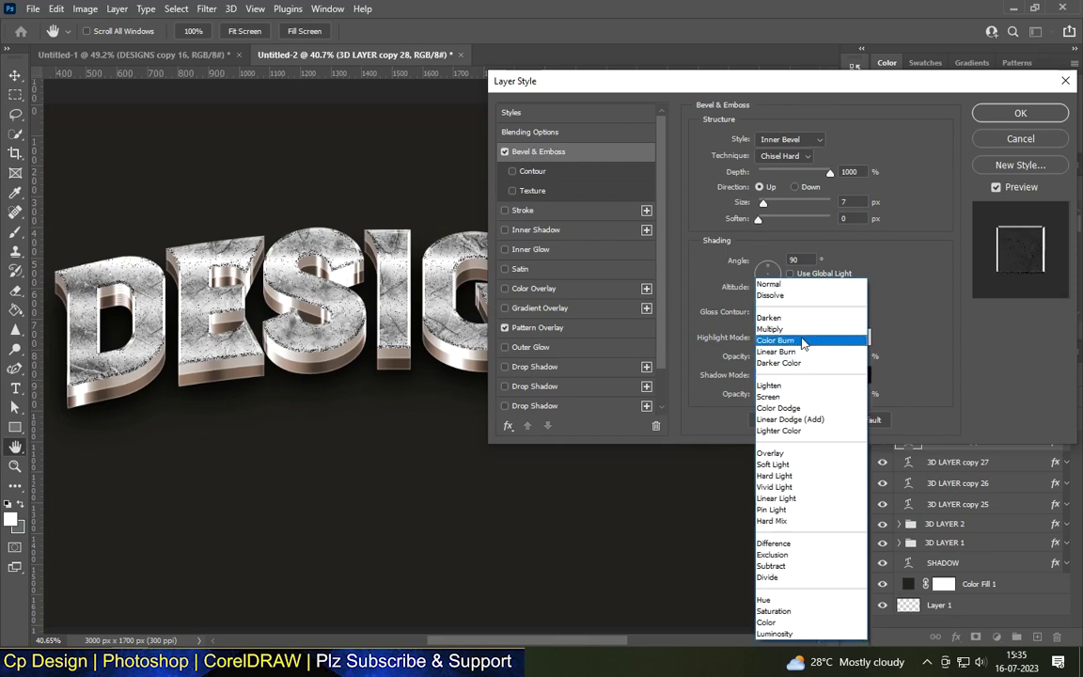
left_click(771, 284)
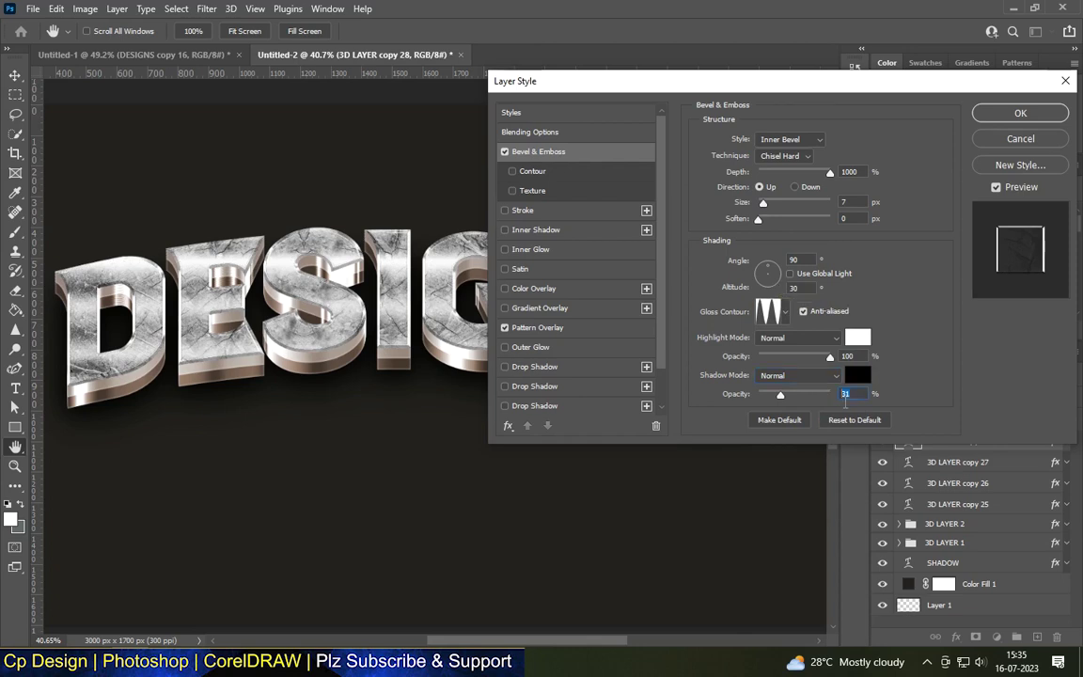
double_click(845, 393)
type("66")
Step: Try Linear Burn, Screen and Overlay shadow modes, then settle on Normal at 60%
left_click(799, 375)
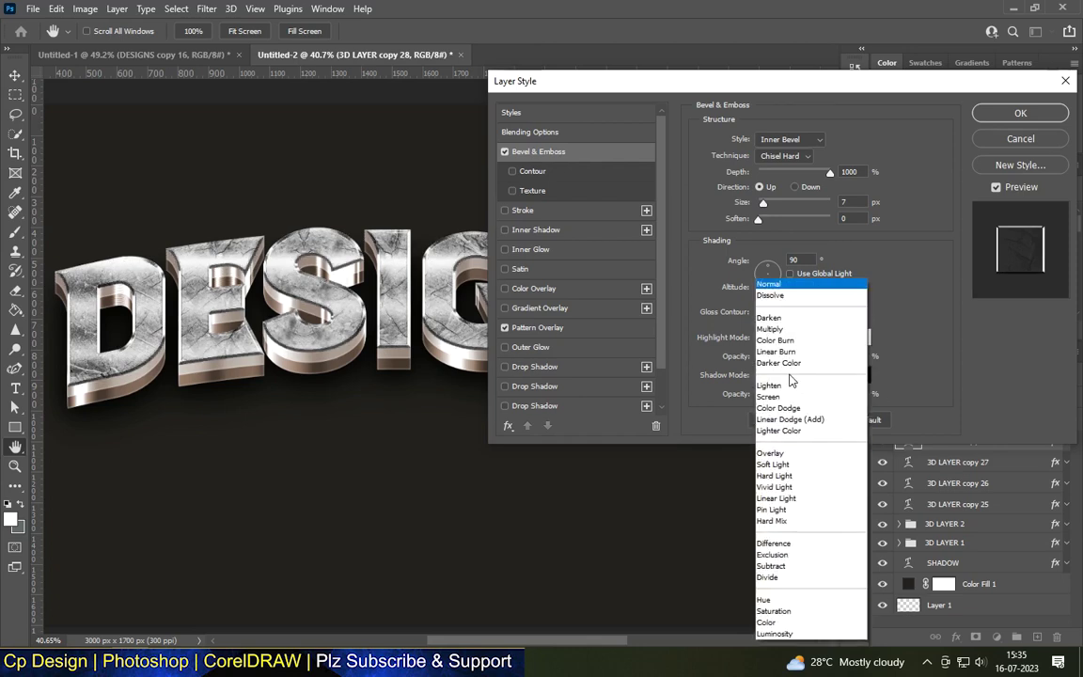
left_click(701, 319)
left_click(791, 376)
left_click(772, 396)
left_click(815, 377)
left_click(771, 453)
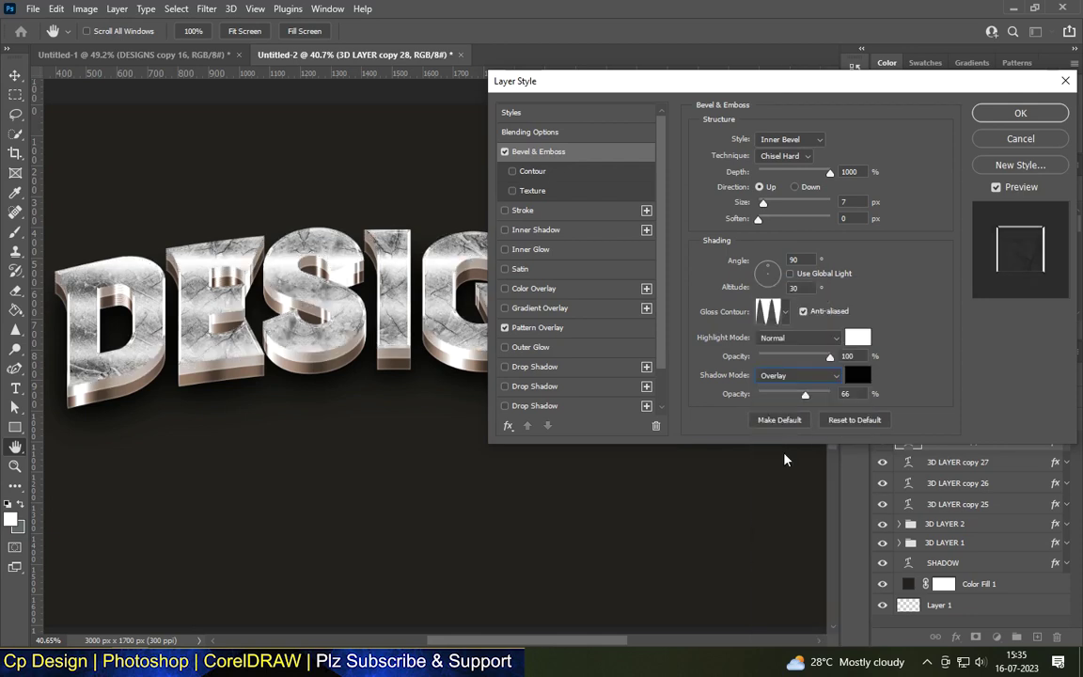
left_click(807, 376)
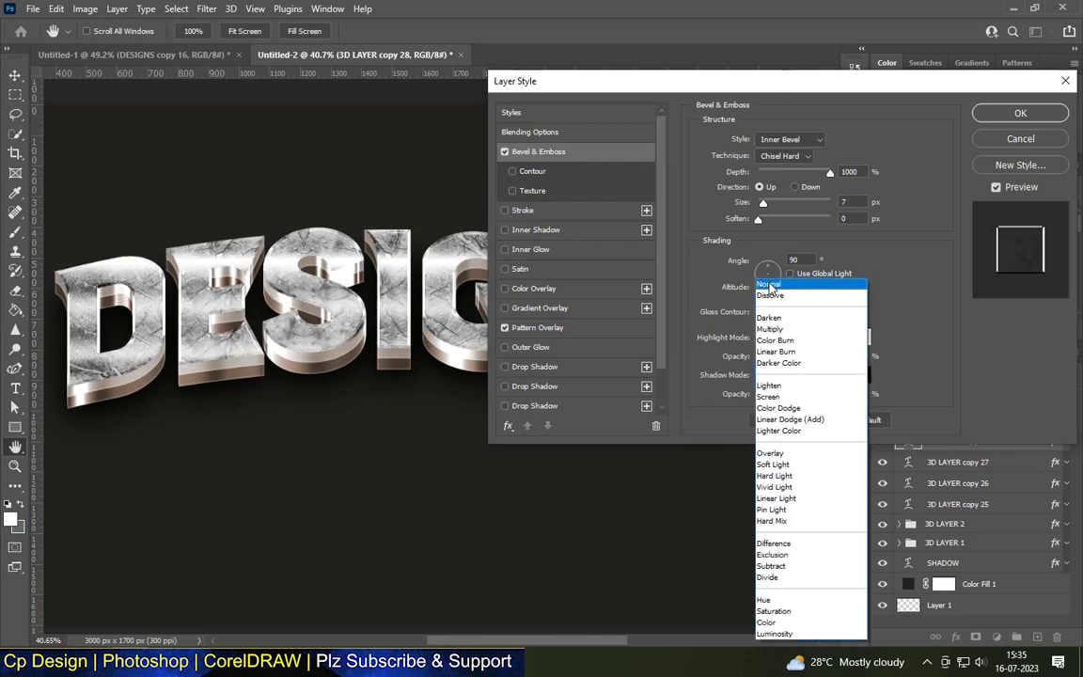
left_click(769, 284)
left_click_drag(738, 393, 732, 394)
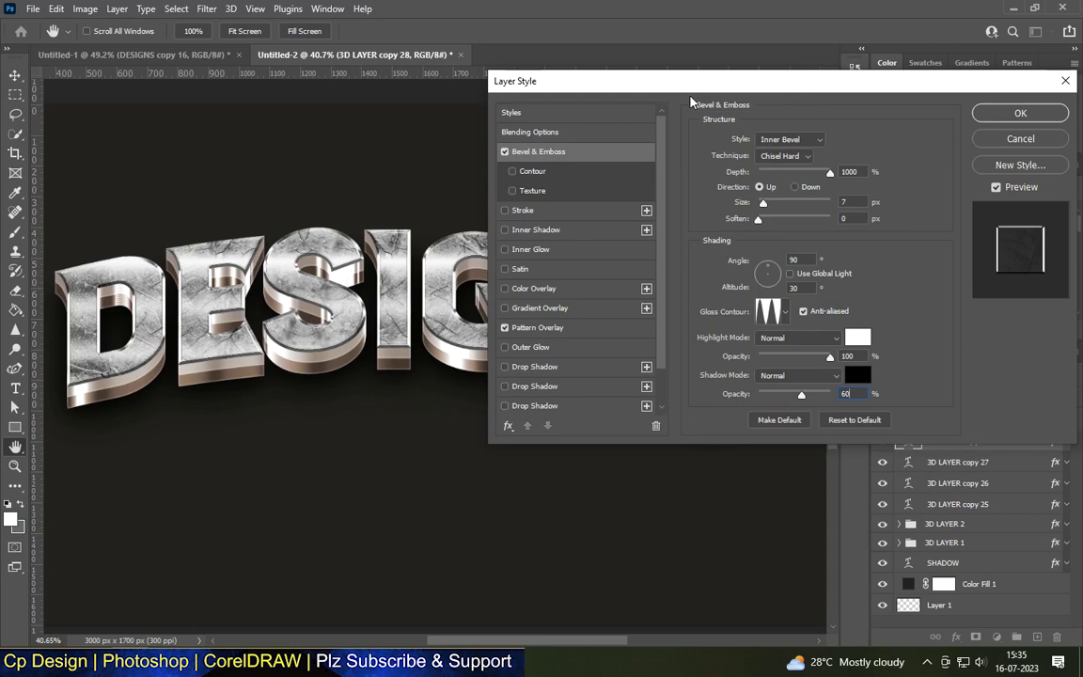
Step: Try several highlight blend modes, finally setting the bevel highlight to Color Dodge
left_click(799, 337)
left_click(808, 348)
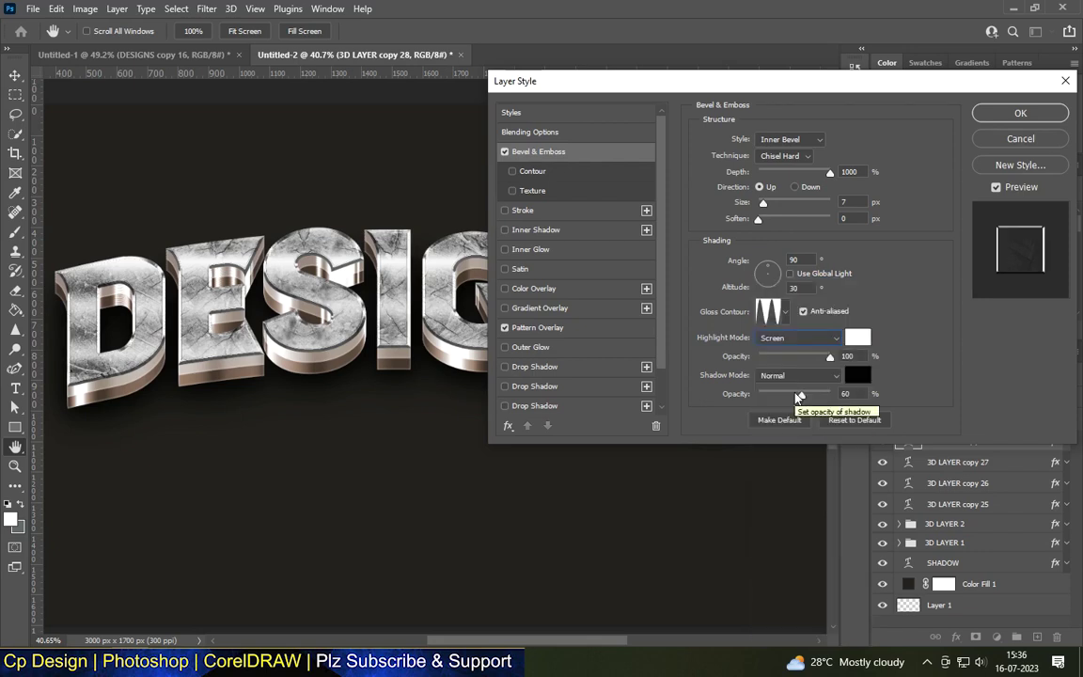
left_click(810, 339)
left_click(786, 278)
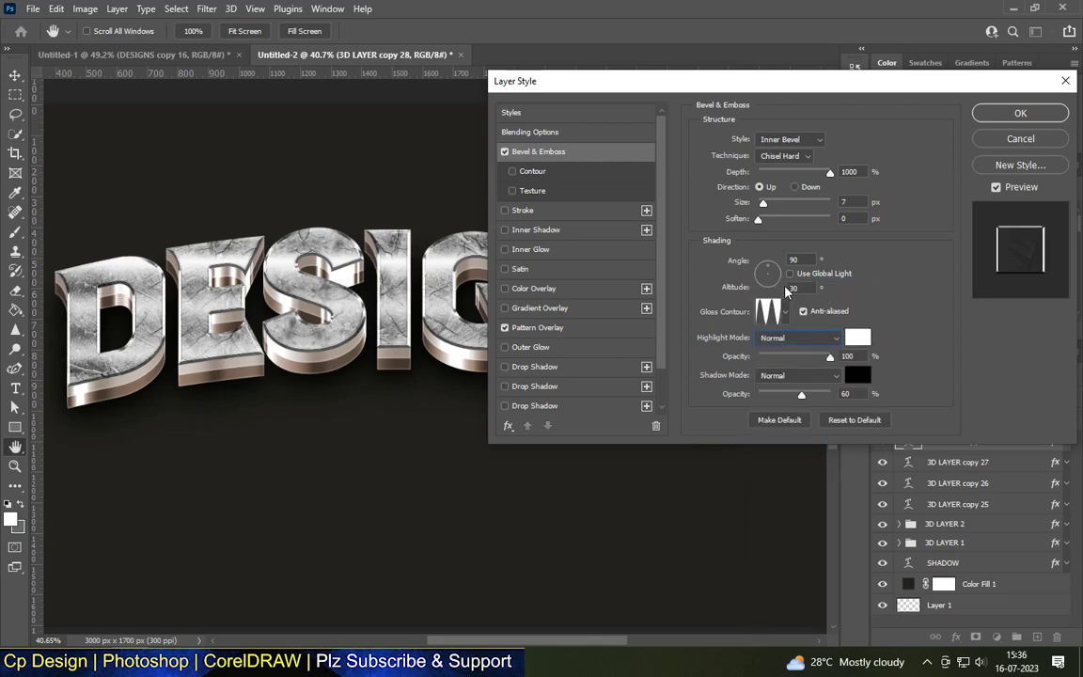
left_click(799, 338)
left_click(774, 452)
left_click(790, 338)
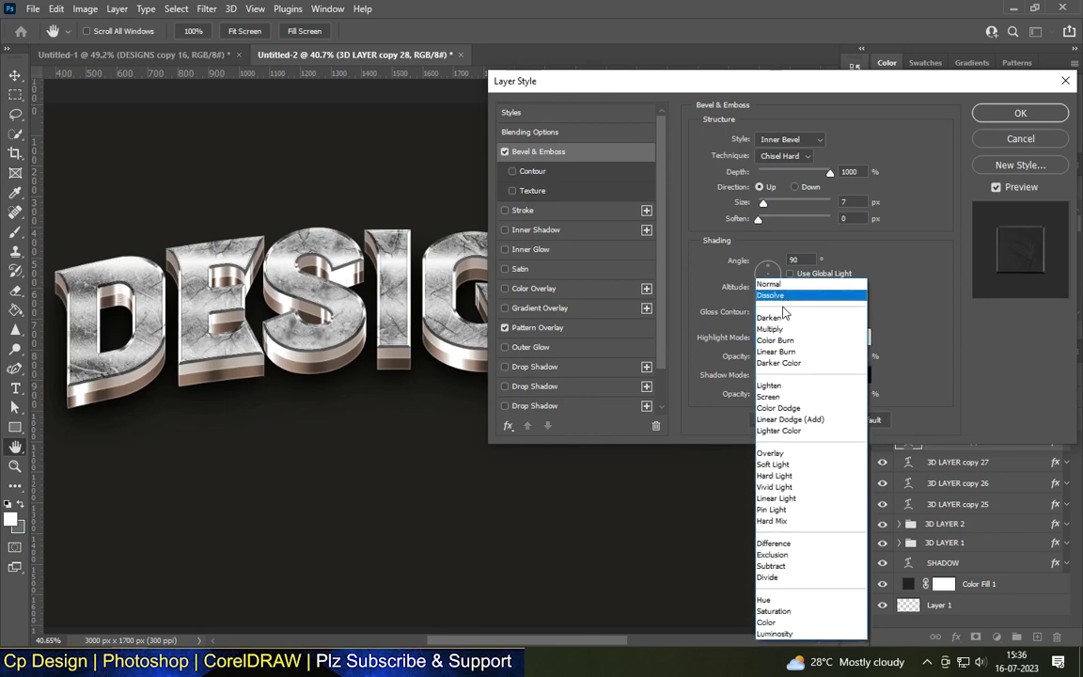
left_click(790, 286)
left_click(799, 338)
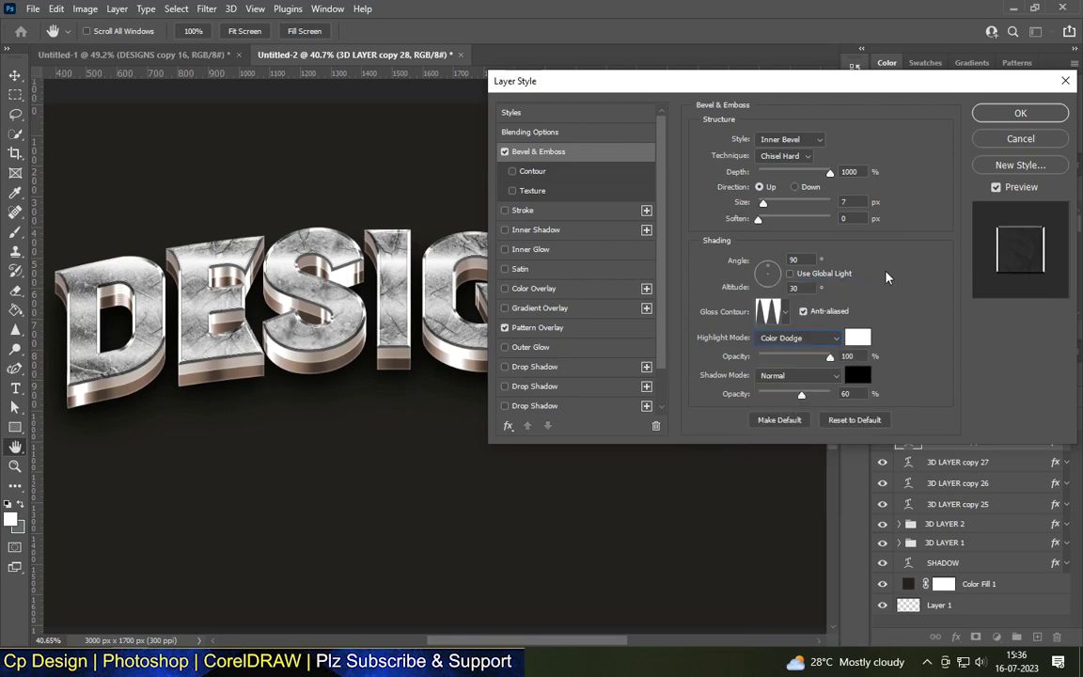
Step: Set the bevel shadow to Multiply and apply the bevel style
left_click(858, 375)
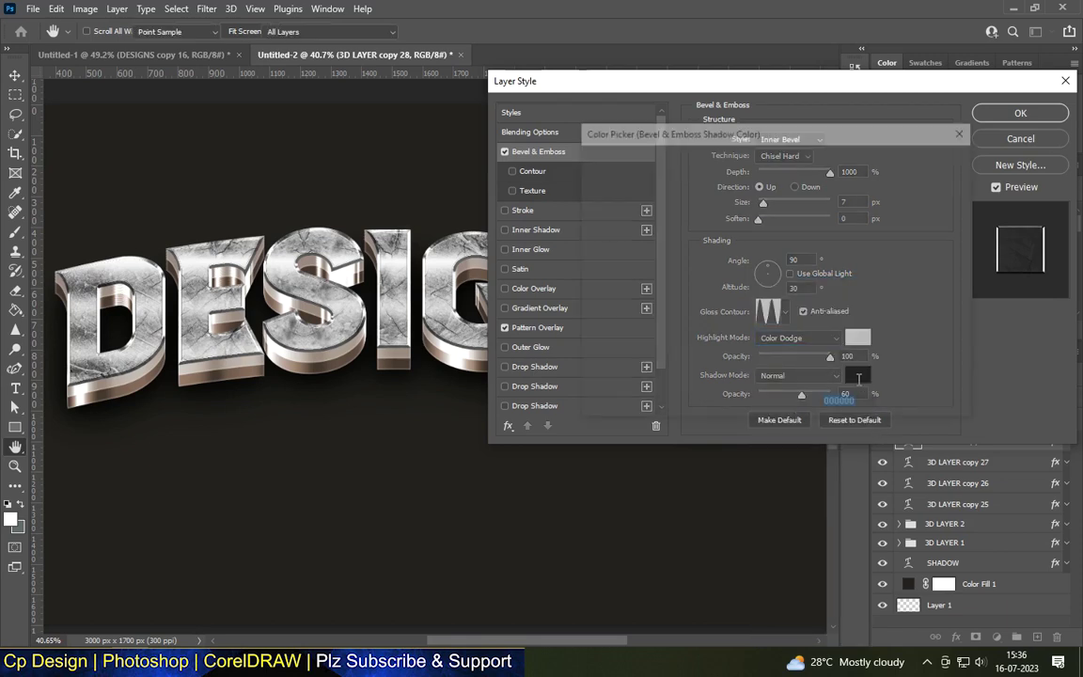
left_click(926, 183)
left_click(799, 375)
left_click(781, 336)
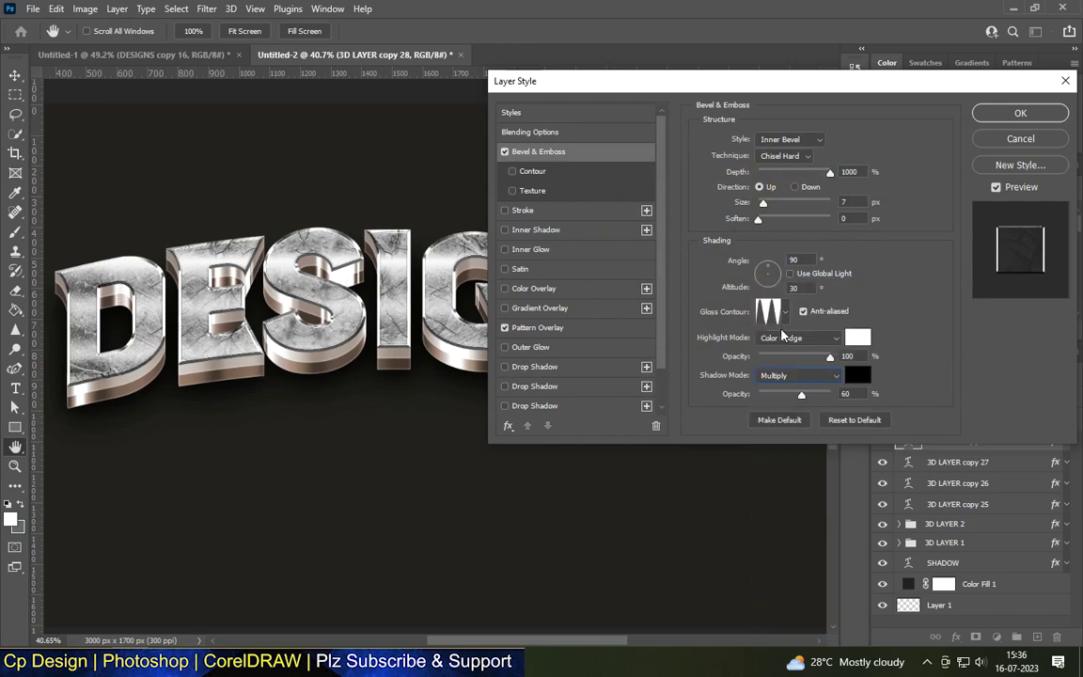
left_click(781, 336)
left_click(1020, 112)
left_click(978, 584)
scroll(501, 353, "down", 3)
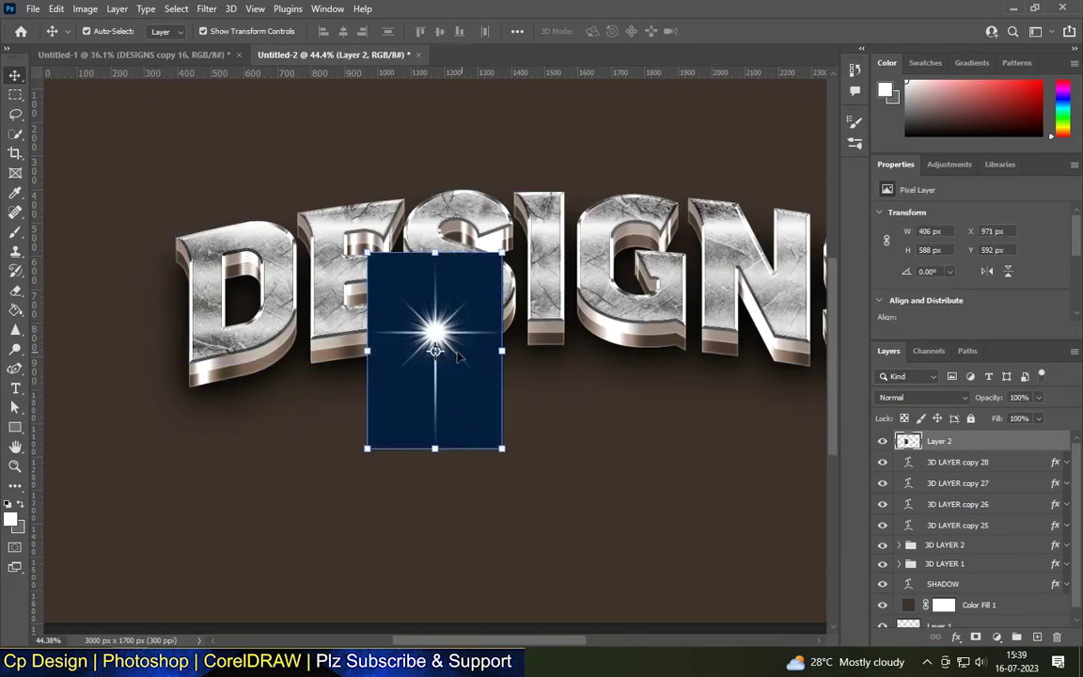
Step: Place the lens-flare image over the letter D and blend it in Color Dodge
left_click_drag(475, 361, 245, 406)
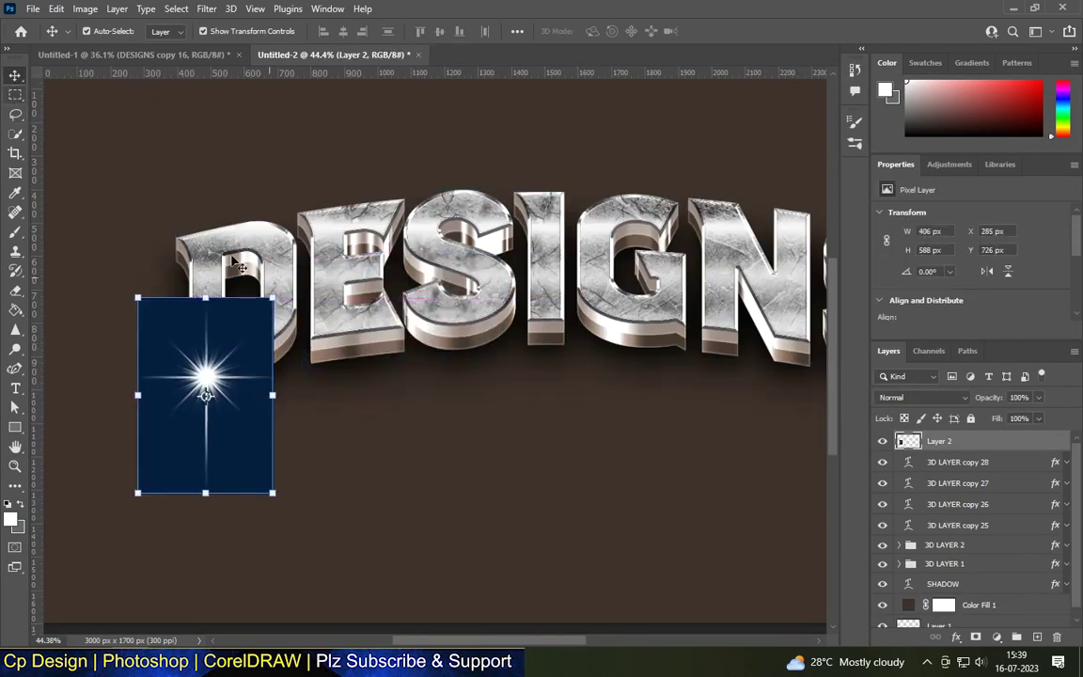
left_click_drag(155, 350, 212, 205)
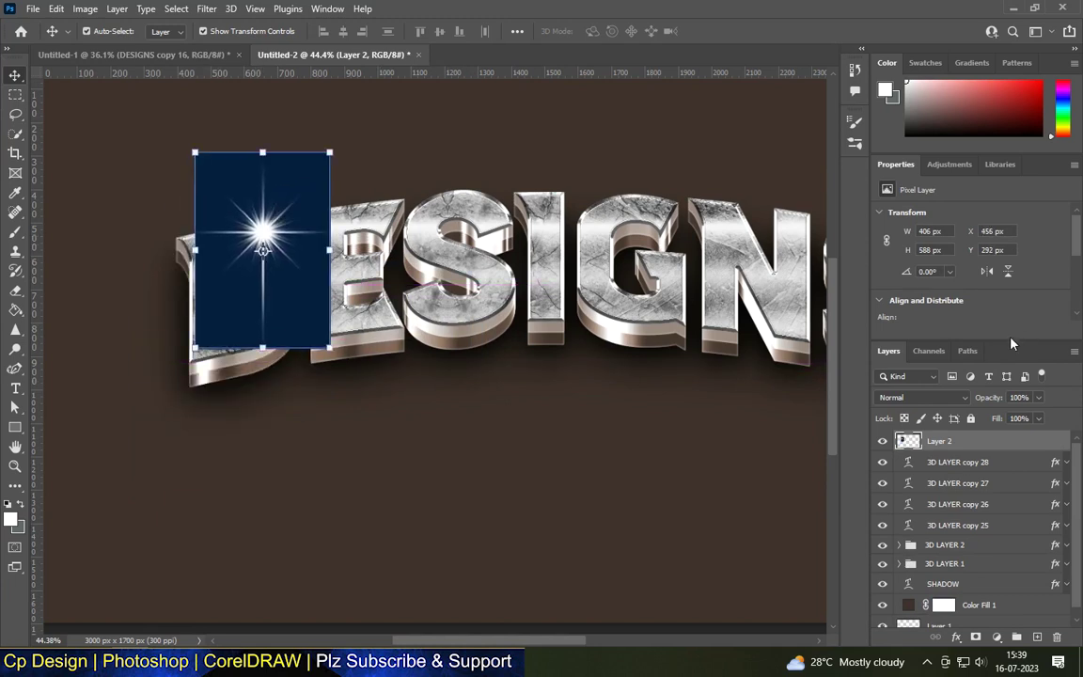
left_click(908, 397)
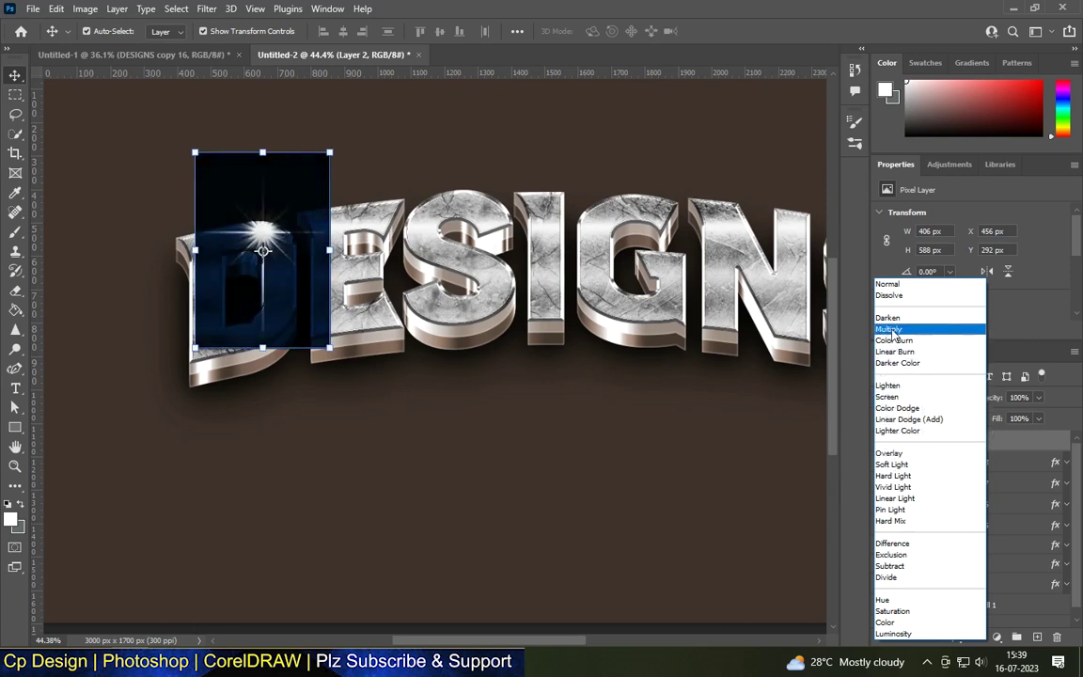
left_click(898, 387)
left_click(917, 397)
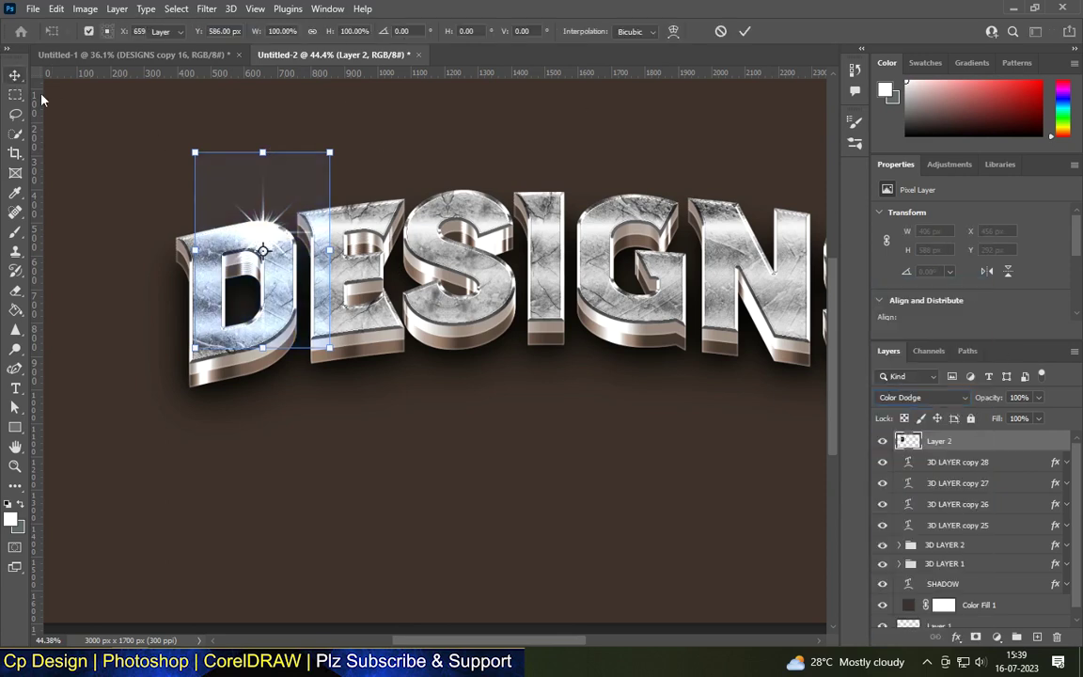
Step: Scale the flare to about 62% and position it at the top of the D
left_click(188, 141)
scroll(279, 225, "up", 2)
left_click_drag(279, 226, 262, 242)
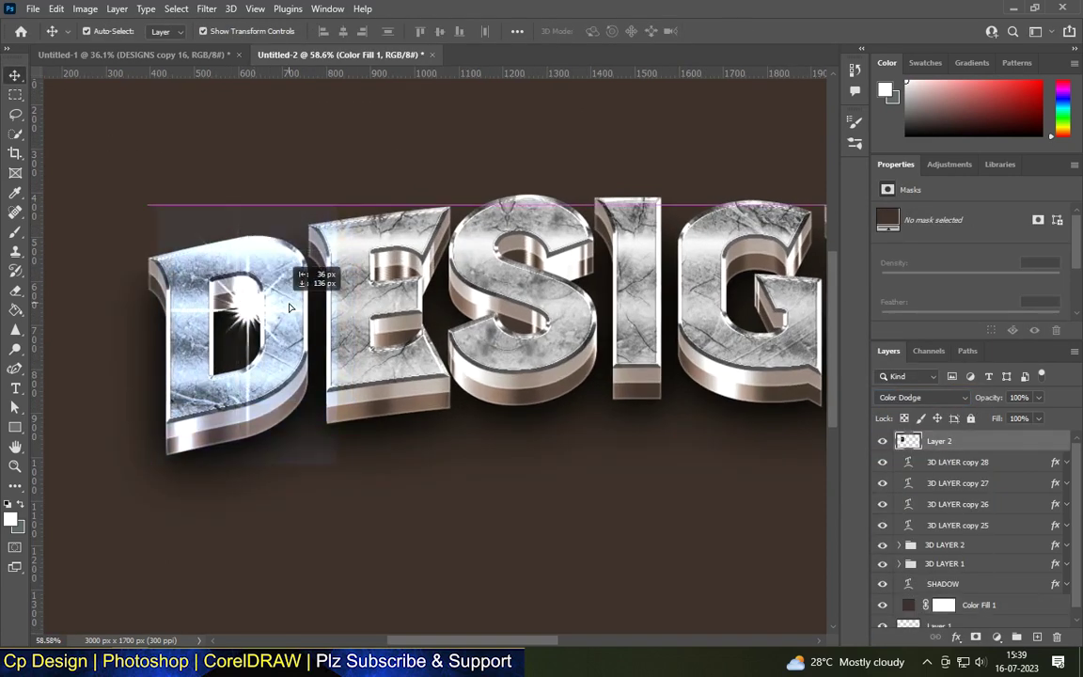
key("ctrl+t")
left_click_drag(355, 137, 314, 203)
left_click_drag(245, 282, 262, 242)
left_click(84, 9)
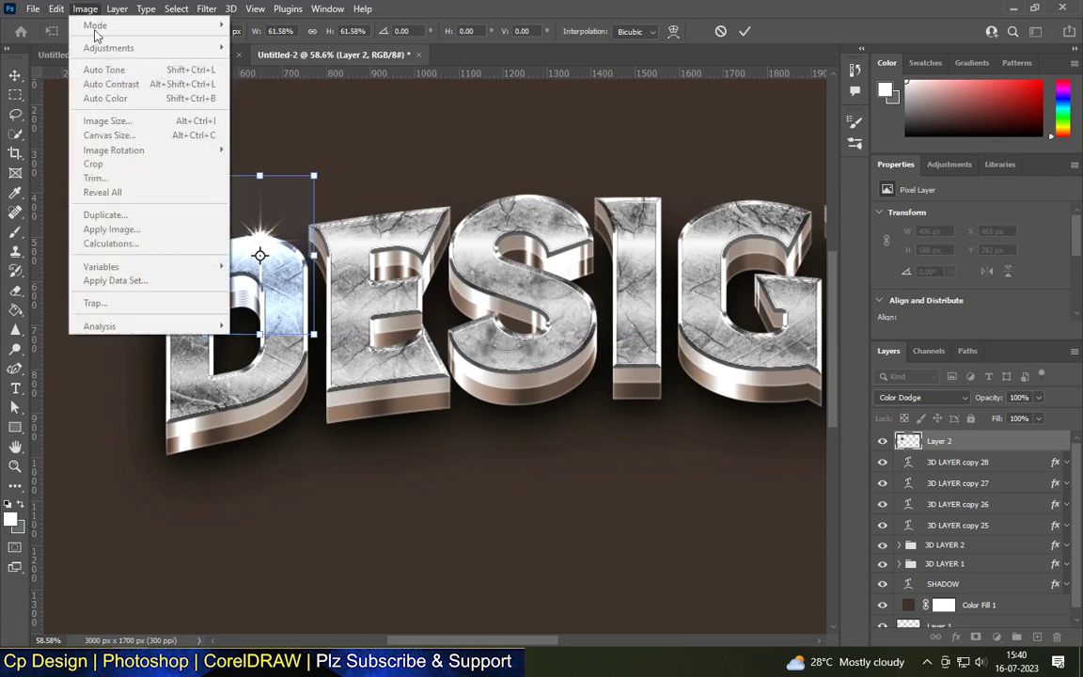
Step: Commit the resize and apply Levels to the flare with black input raised to 60
left_click(13, 68)
left_click(85, 9)
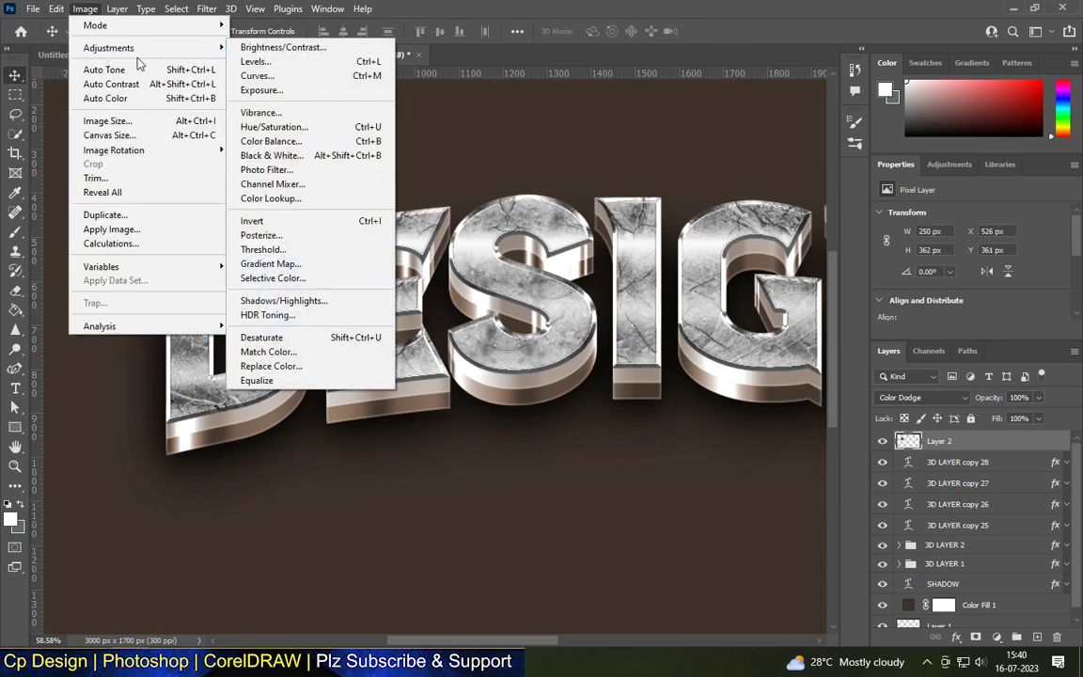
left_click(254, 61)
mouse_move(570, 239)
left_mouse_down()
mouse_move(583, 246)
mouse_move(573, 252)
left_mouse_up()
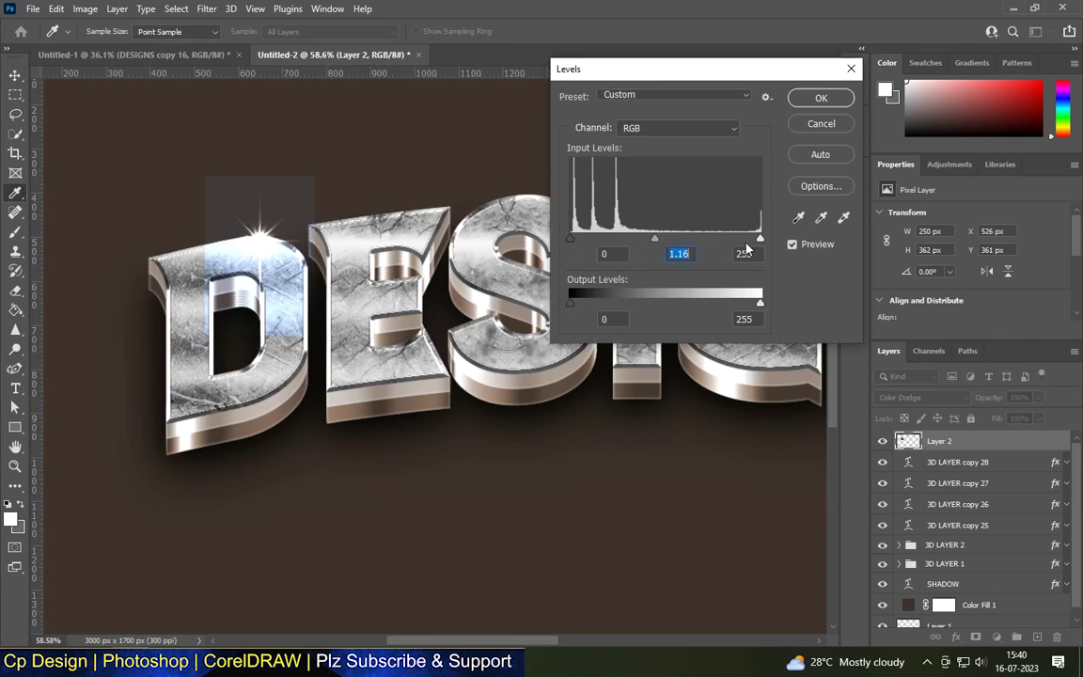
left_click_drag(757, 239, 762, 239)
mouse_move(546, 308)
left_mouse_down()
mouse_move(570, 241)
mouse_move(655, 269)
mouse_move(584, 271)
mouse_move(604, 272)
left_mouse_up()
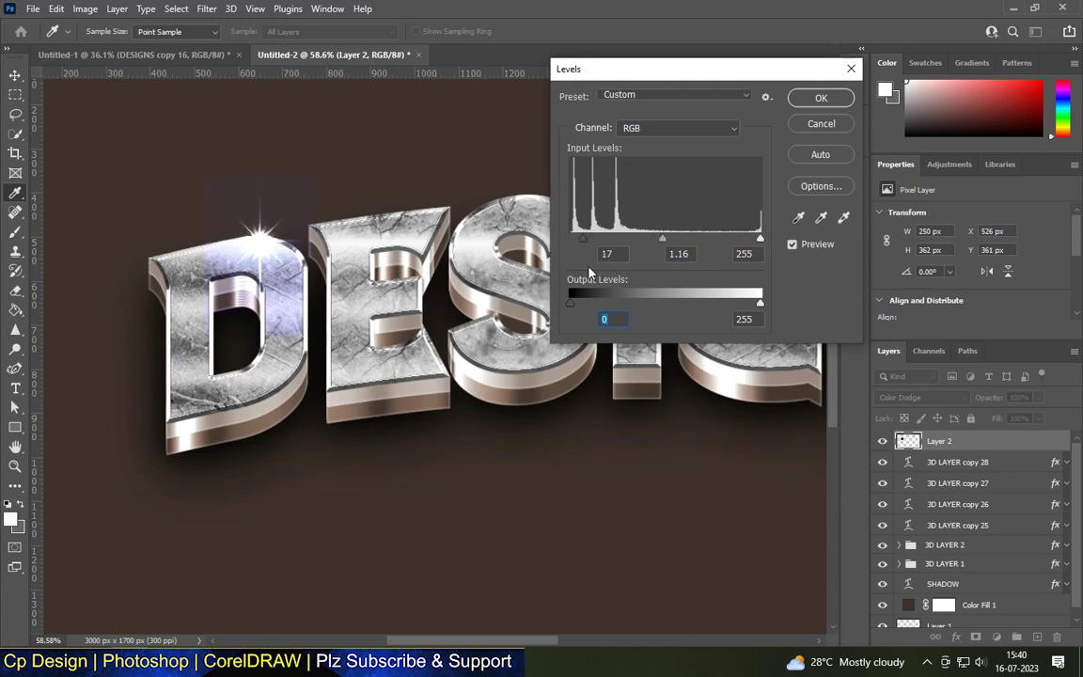
double_click(606, 253)
type("60")
left_click(797, 97)
Step: Nudge the sparkle slightly up-left on the D and deselect the layer
key("v")
left_click_drag(301, 141, 325, 249)
scroll(291, 244, "down", 2)
left_click(122, 272)
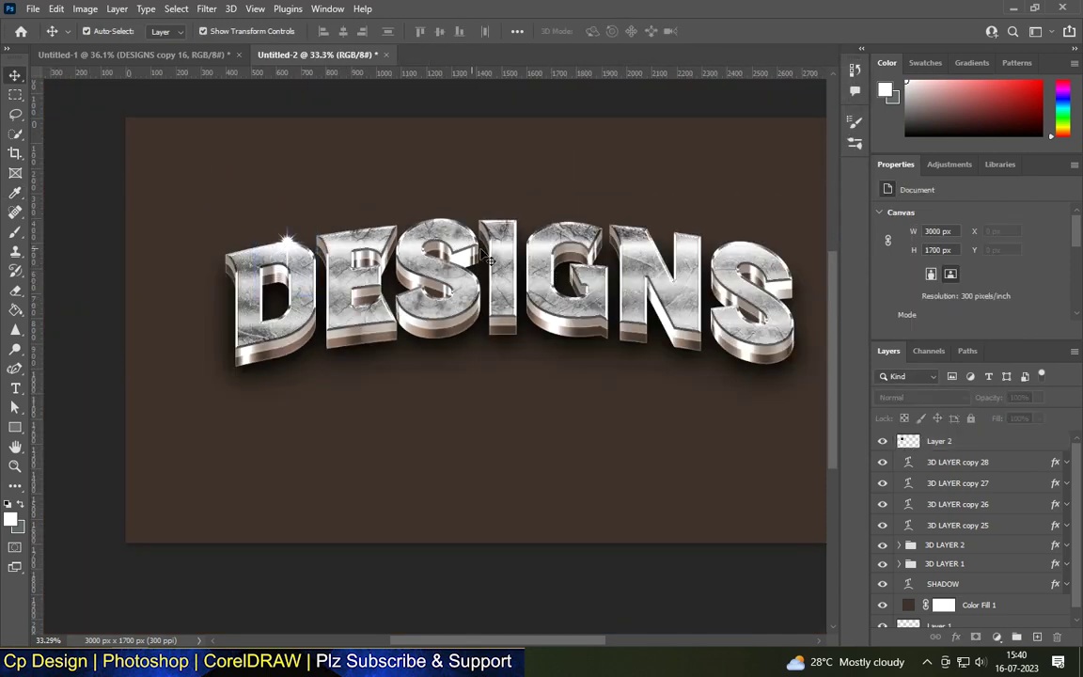
Step: Scale the D's sparkle on Layer 2 down to about 94%
scroll(261, 238, "up", 2)
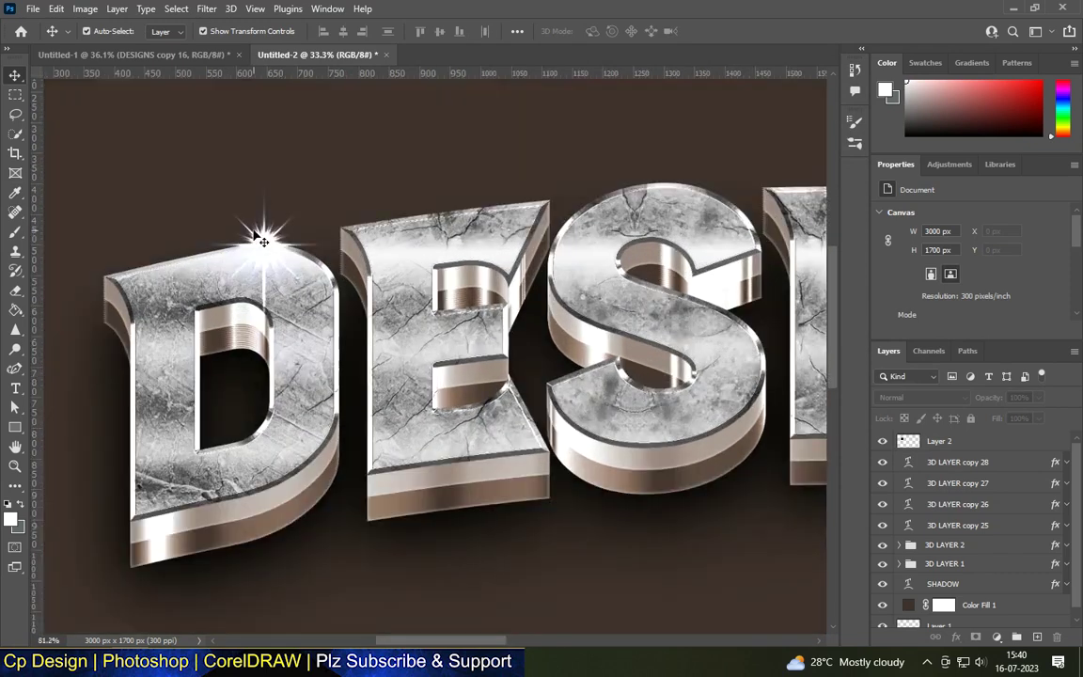
scroll(268, 235, "up", 3)
left_click_drag(273, 240, 278, 244)
left_click_drag(412, 96, 395, 116)
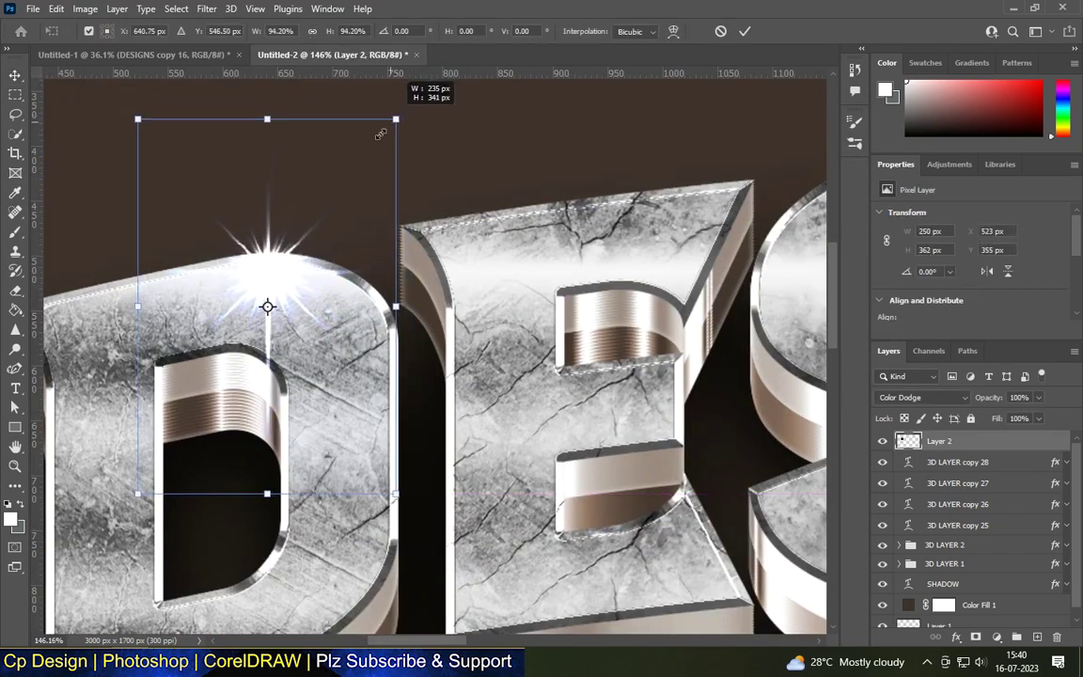
left_click_drag(269, 281, 276, 285)
scroll(276, 285, "down", 1)
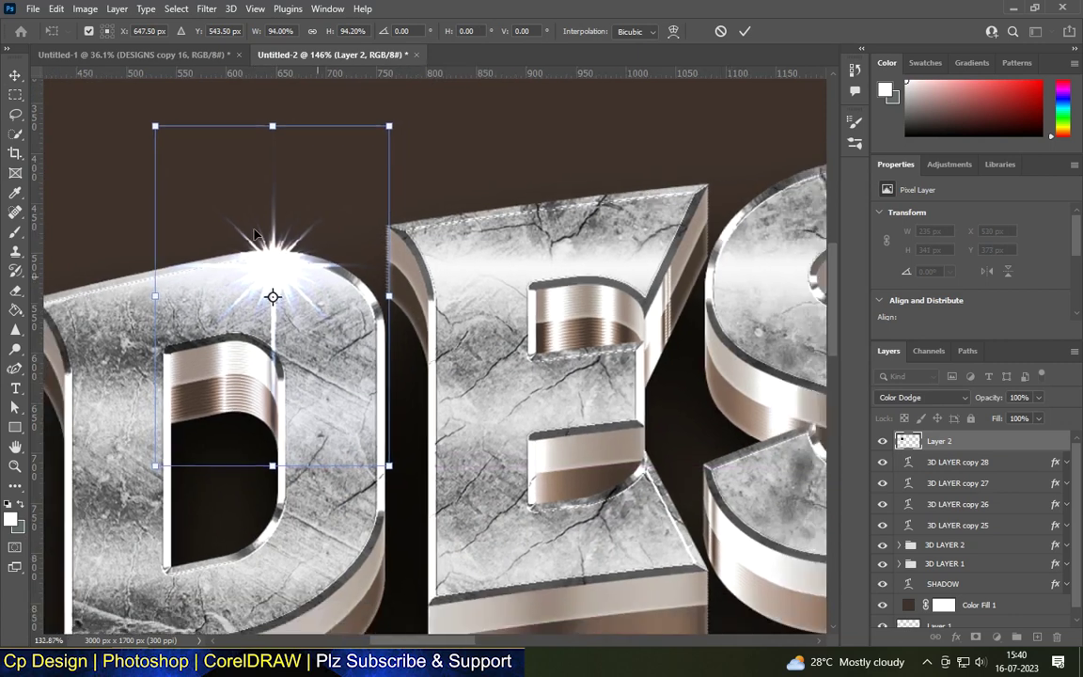
scroll(268, 272, "down", 1)
scroll(264, 252, "down", 1)
key("Return")
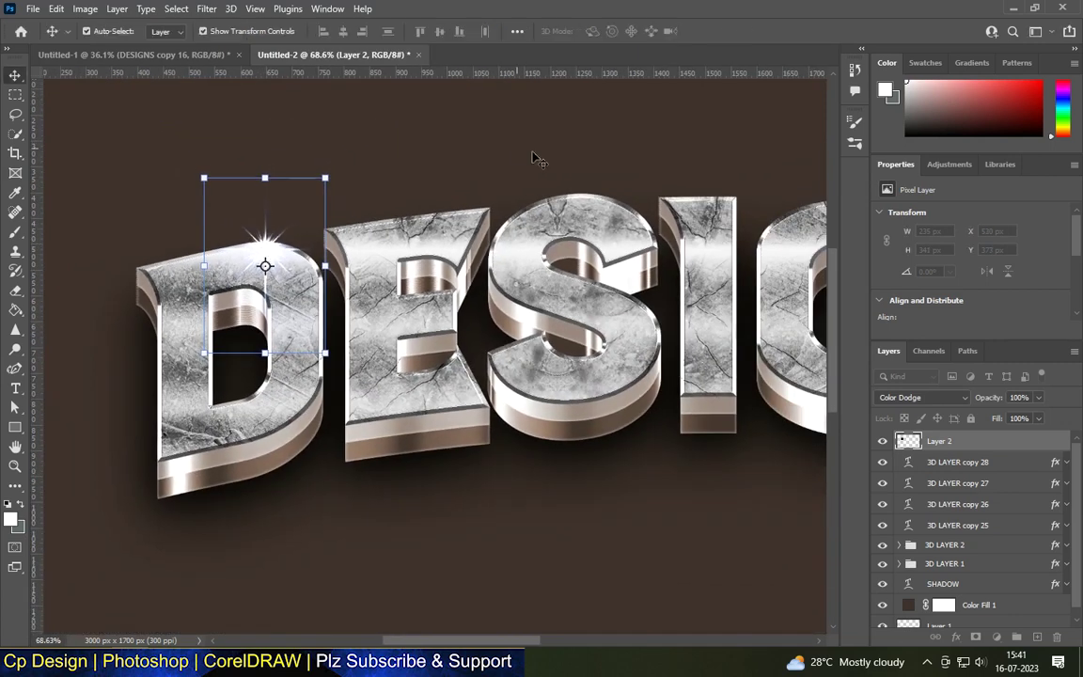
Step: Alt-drag a duplicate of the sparkle onto the letters to the right
key("alt")
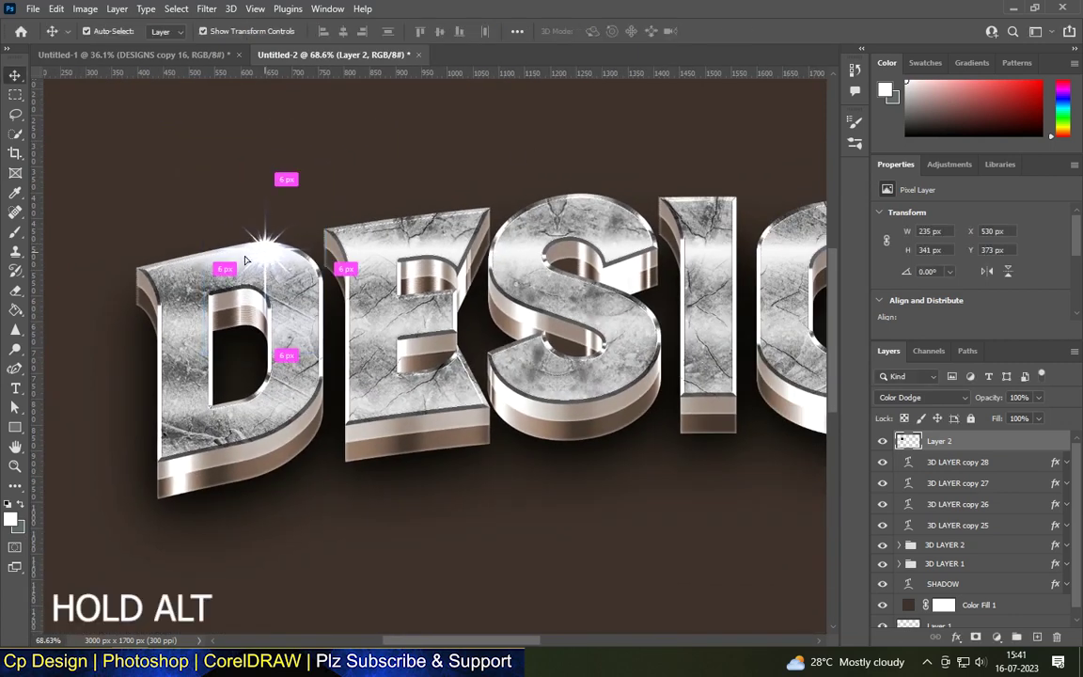
left_click_drag(244, 260, 585, 410)
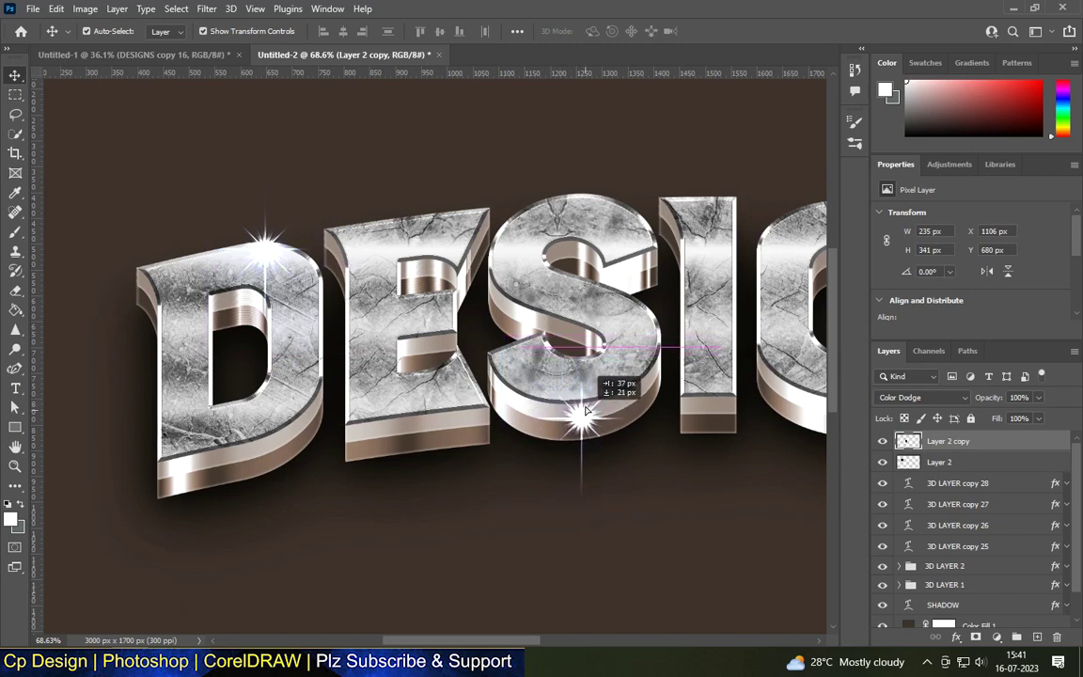
left_click_drag(584, 410, 597, 393)
scroll(453, 345, "down", 1)
Step: Resize the sparkle copy to about 92% and place it on the lower part of the G
key("ctrl+t")
left_click_drag(507, 281, 463, 344)
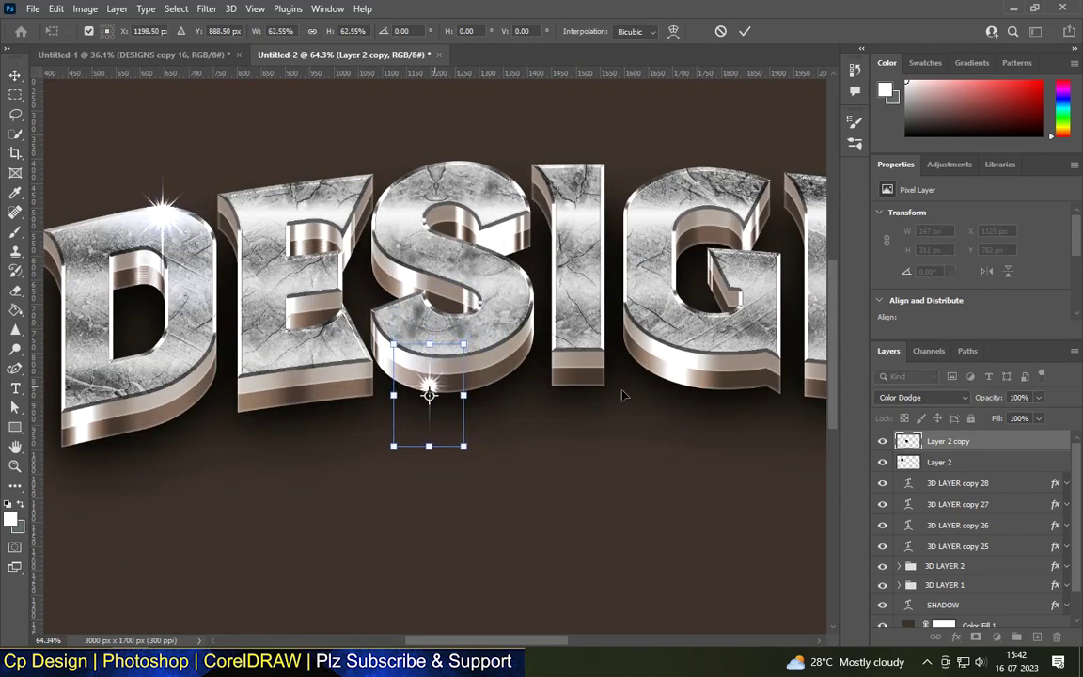
left_click_drag(437, 389, 685, 368)
left_click_drag(713, 323, 747, 268)
left_click_drag(693, 344, 675, 374)
scroll(655, 256, "down", 4)
scroll(656, 257, "down", 4)
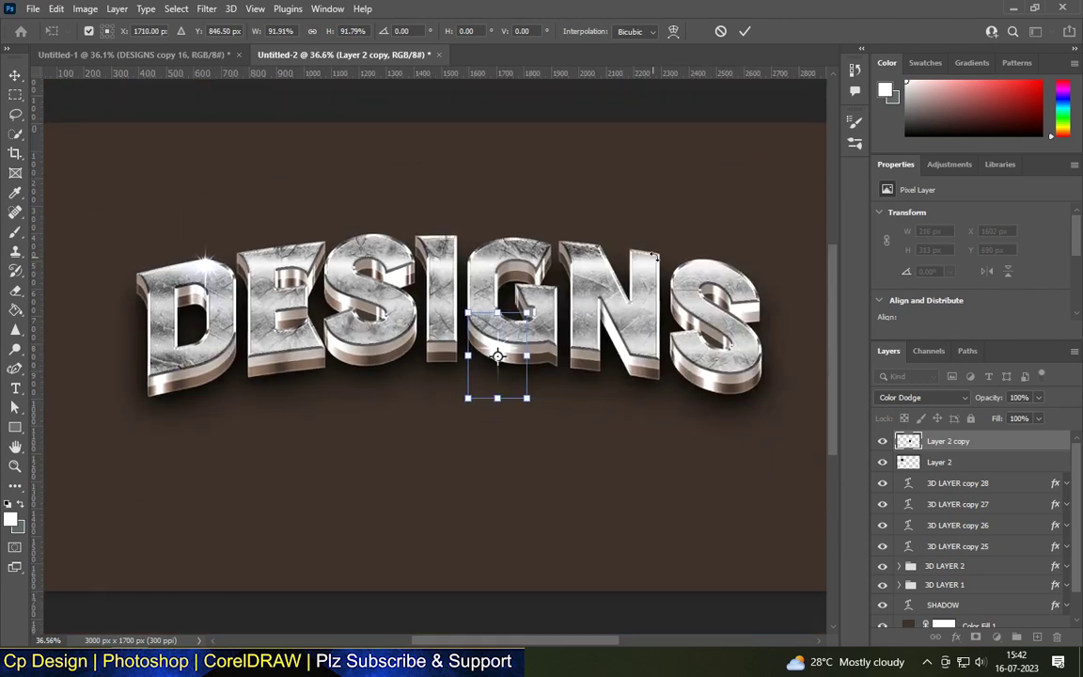
scroll(656, 257, "up", 2)
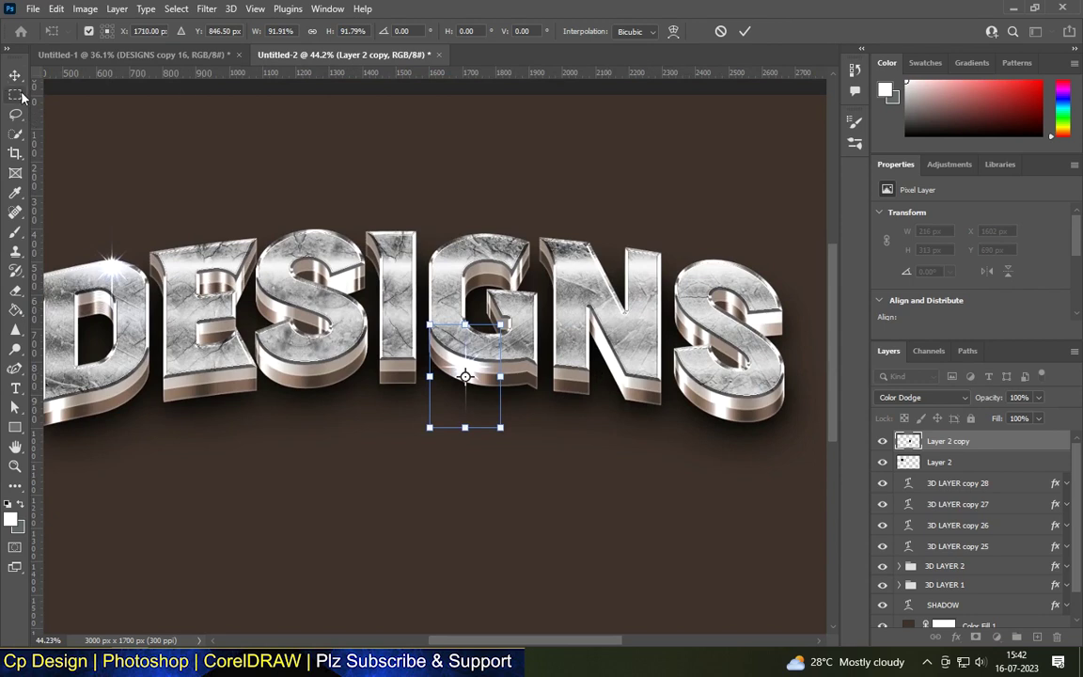
key("Return")
left_click(512, 228)
scroll(475, 245, "down", 2)
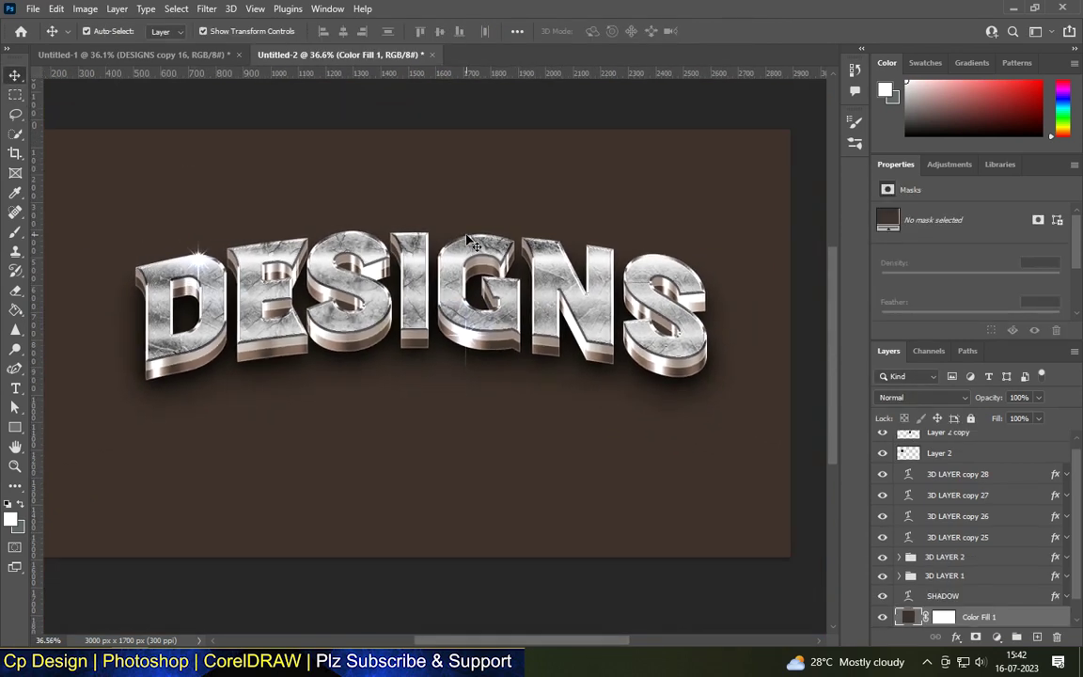
Step: Duplicate two more sparkle copies onto the N and the last S
scroll(475, 244, "down", 2)
scroll(516, 418, "up", 2)
scroll(446, 348, "up", 1)
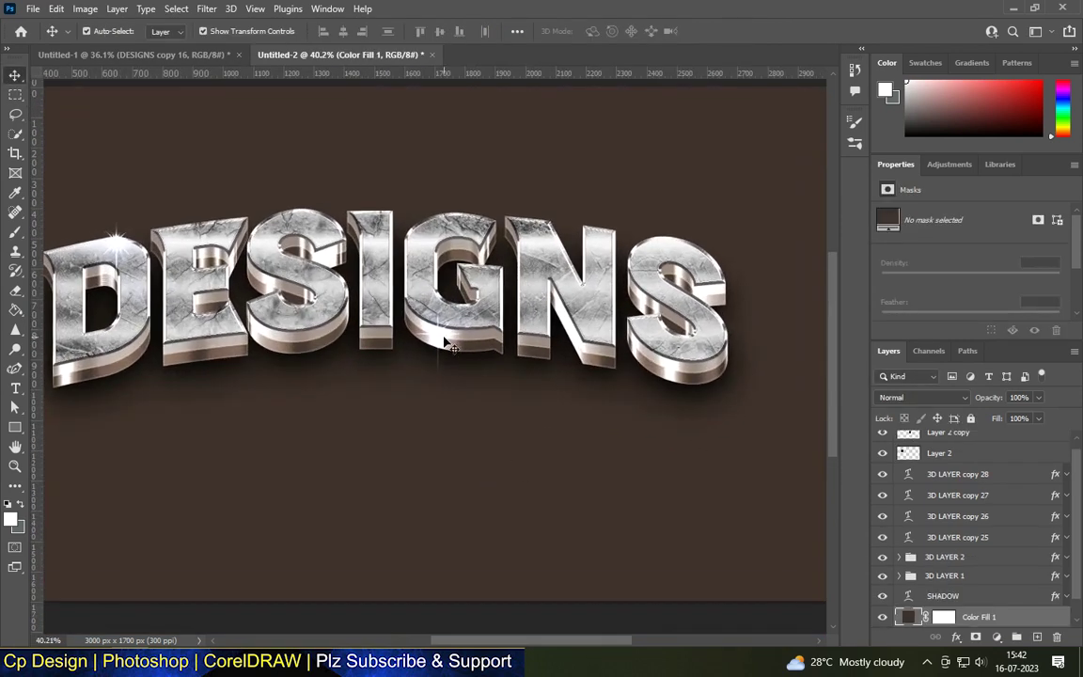
mouse_move(445, 348)
left_mouse_down()
mouse_move(593, 345)
mouse_move(577, 345)
left_mouse_up()
scroll(485, 442, "down", 3)
left_click(757, 493)
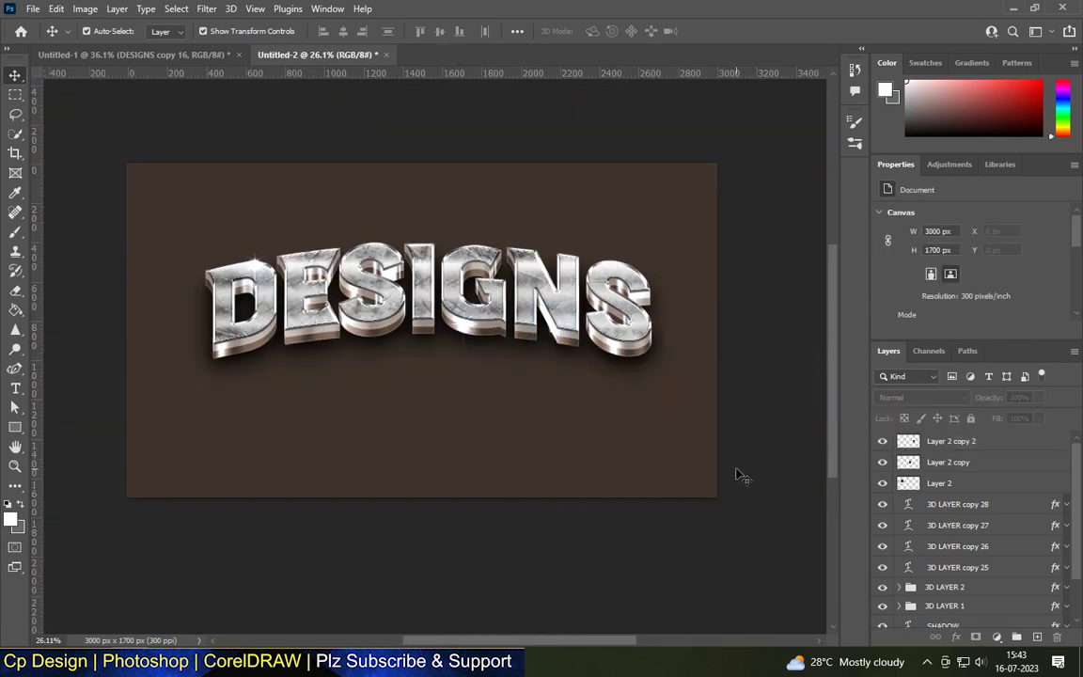
scroll(573, 323, "up", 3)
mouse_move(521, 383)
left_mouse_down()
mouse_move(640, 256)
mouse_move(639, 242)
left_mouse_up()
scroll(580, 484, "down", 3)
left_click(564, 498)
scroll(658, 376, "up", 1)
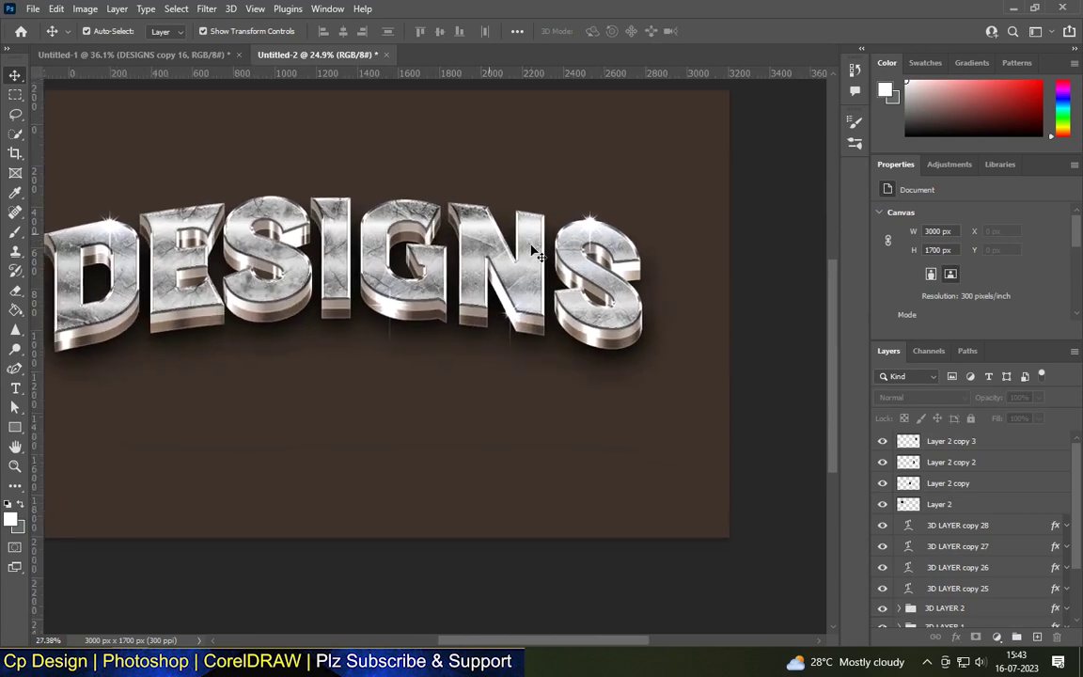
Step: Paste the dark stone texture in as Layer 3 and start transforming it
scroll(722, 366, "down", 1)
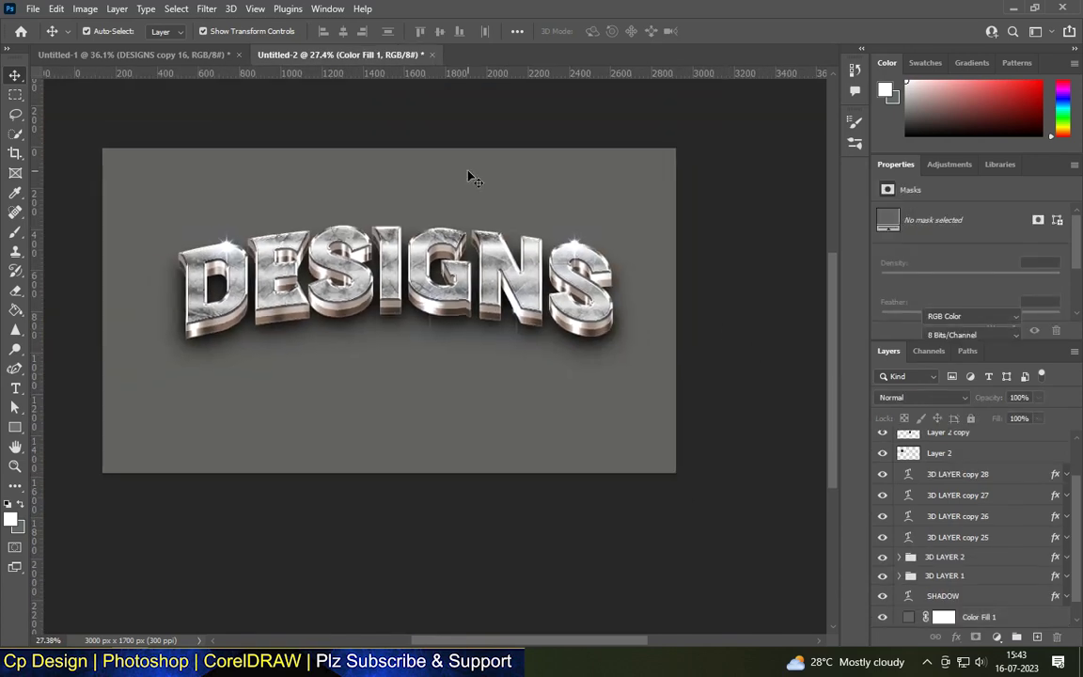
scroll(294, 275, "up", 3)
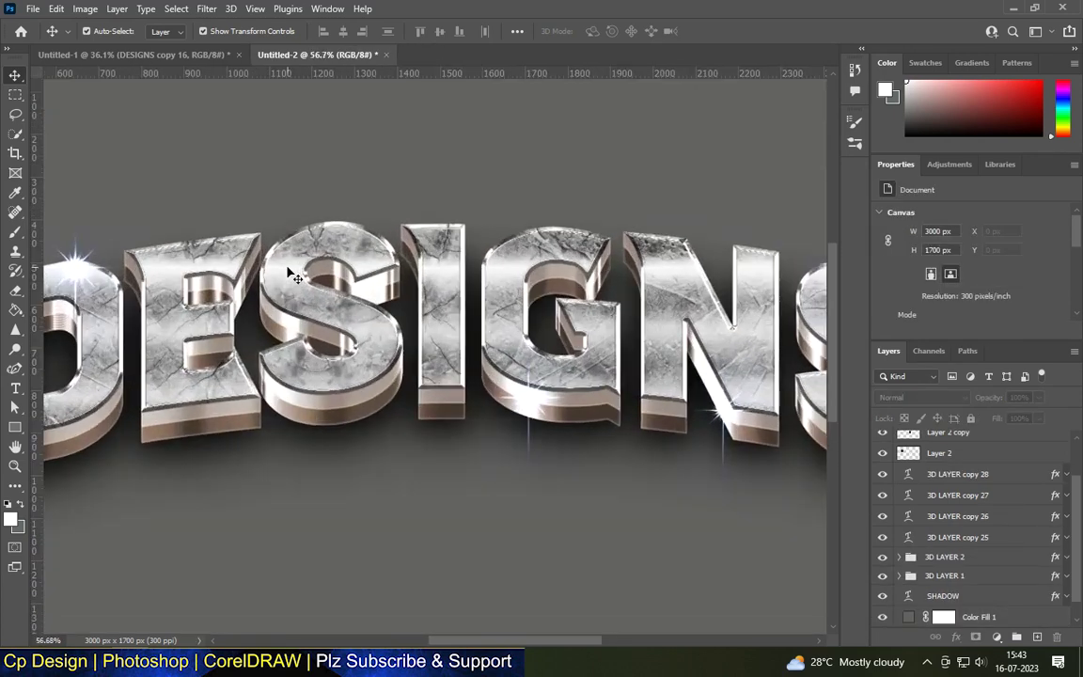
scroll(436, 222, "down", 2)
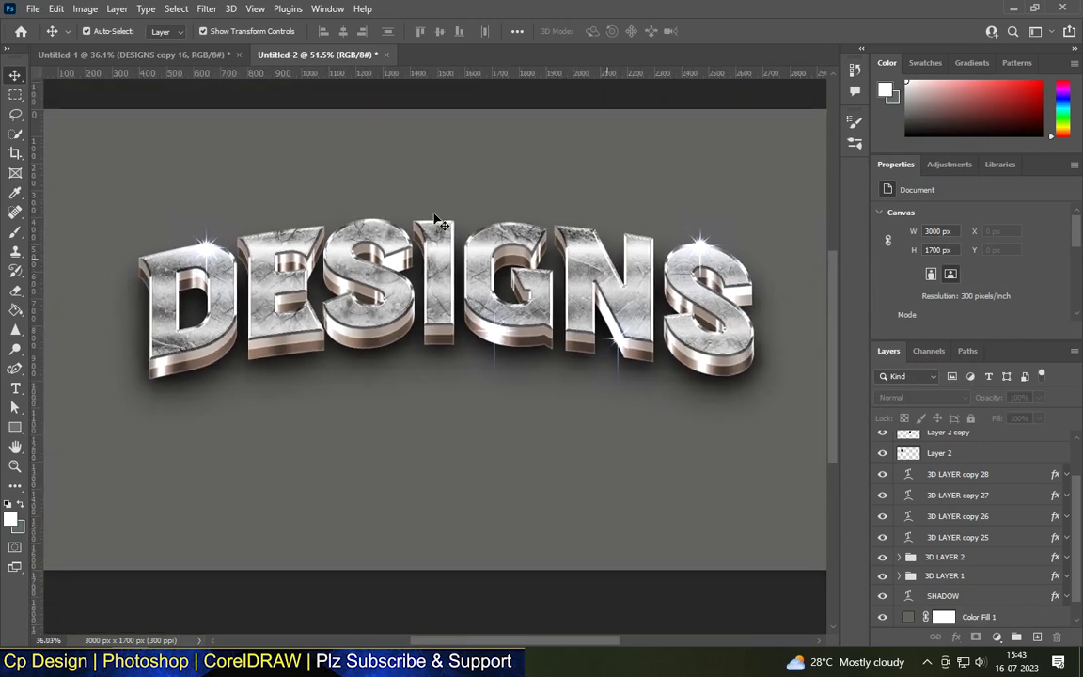
scroll(389, 355, "down", 1)
key("ctrl+v")
key("ctrl+t")
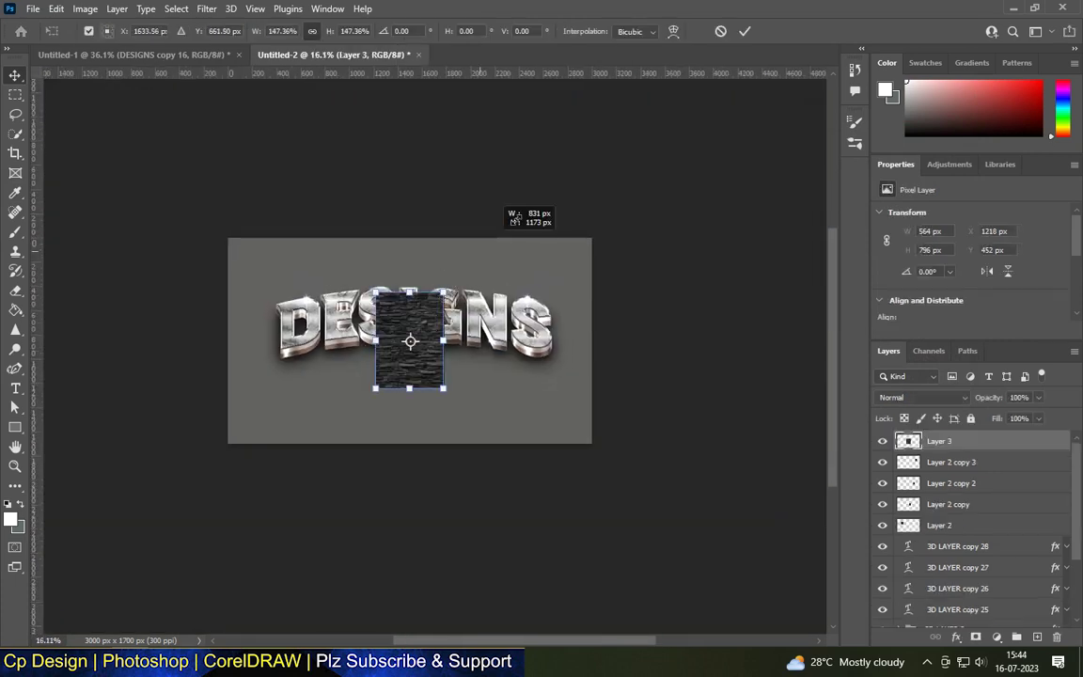
Step: Scale the stone texture to cover the canvas and move it behind the DESIGNS text
left_click_drag(442, 293, 584, 94)
left_click_drag(376, 388, 173, 580)
key("Return")
mouse_move(938, 441)
left_mouse_down()
mouse_move(915, 667)
mouse_move(983, 642)
left_mouse_up()
left_click_drag(880, 449, 926, 575)
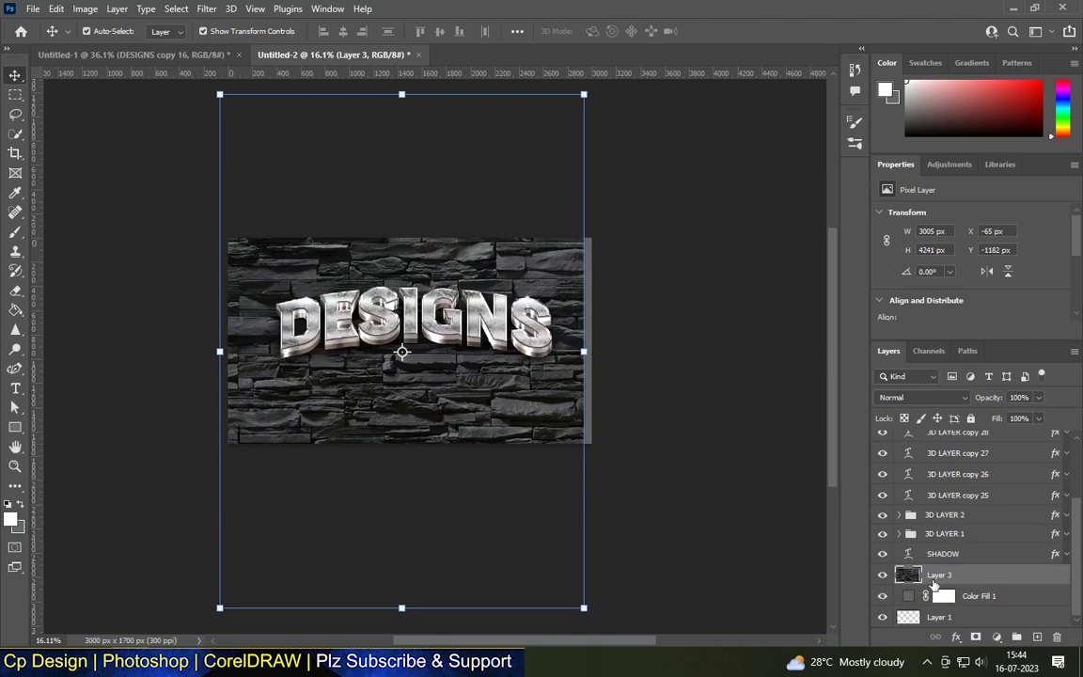
left_click_drag(471, 402, 483, 406)
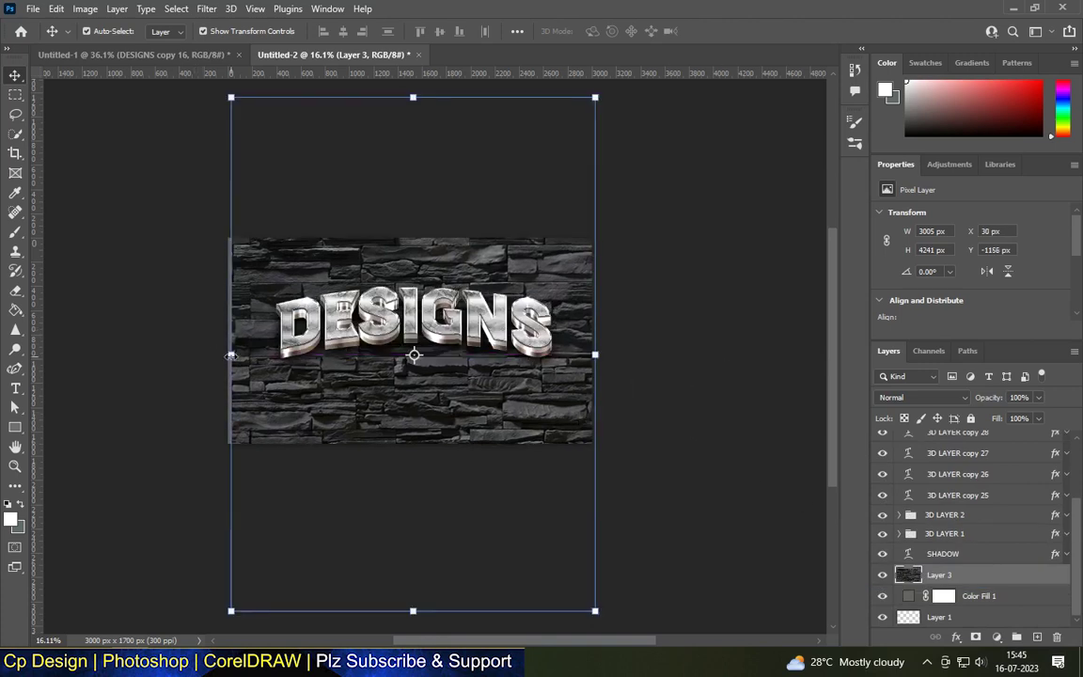
left_click_drag(230, 355, 220, 356)
left_click_drag(412, 611, 408, 578)
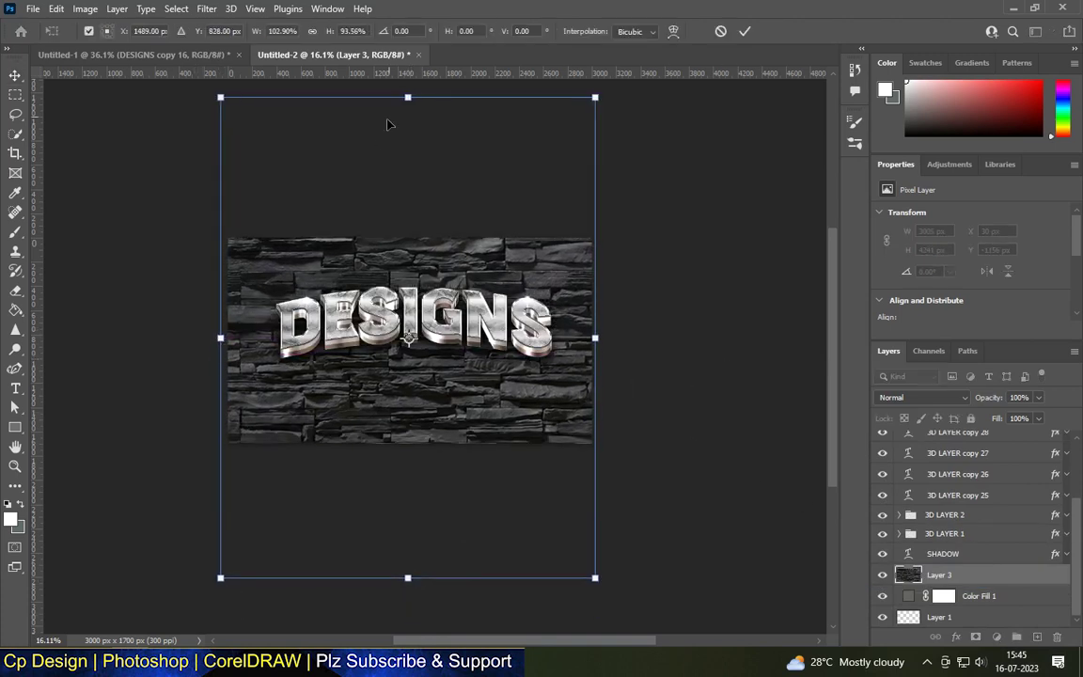
left_click_drag(408, 97, 408, 128)
Step: Set the stone layer to Overlay blend mode with Fill lowered to 13%
left_click(926, 397)
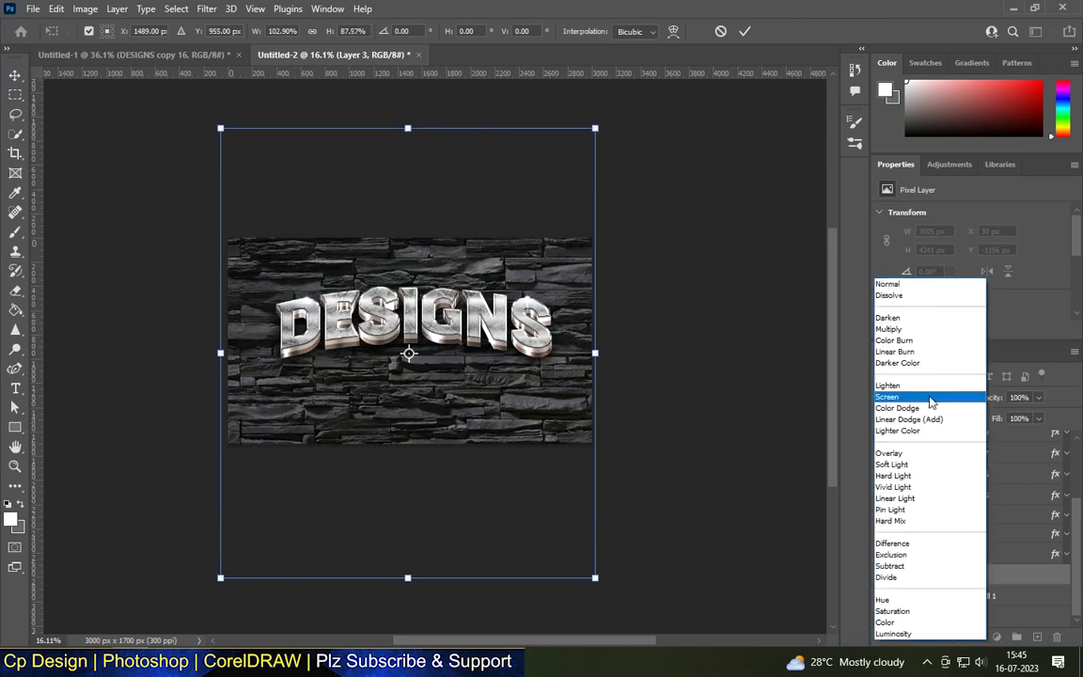
left_click(931, 398)
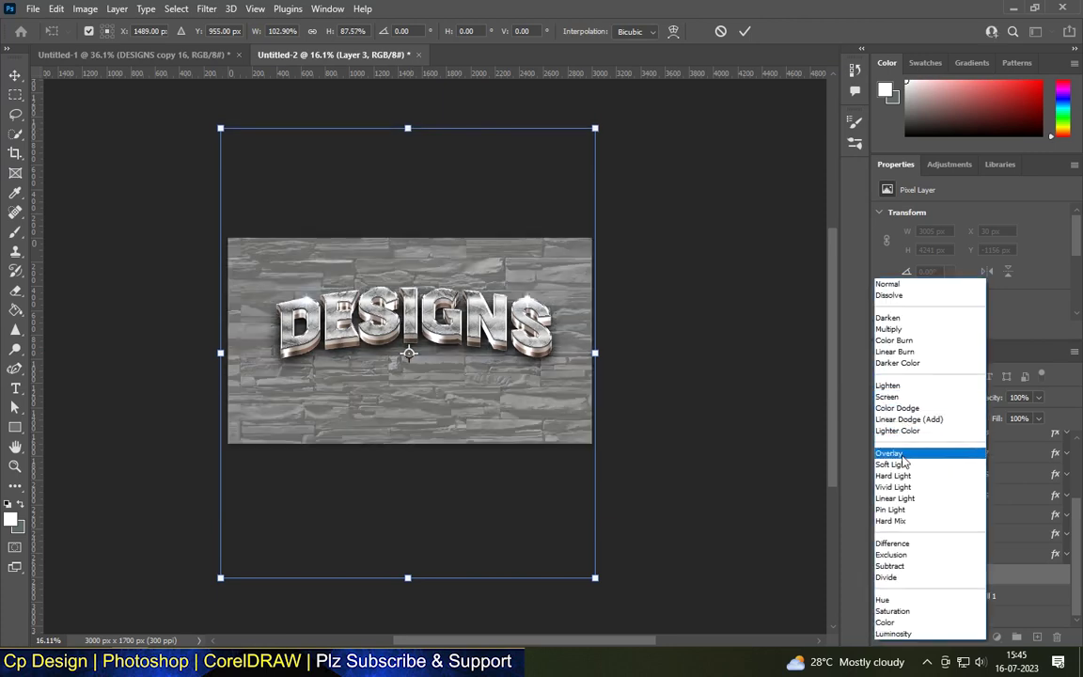
left_click(903, 449)
left_click_drag(1004, 439, 978, 439)
scroll(399, 311, "up", 3)
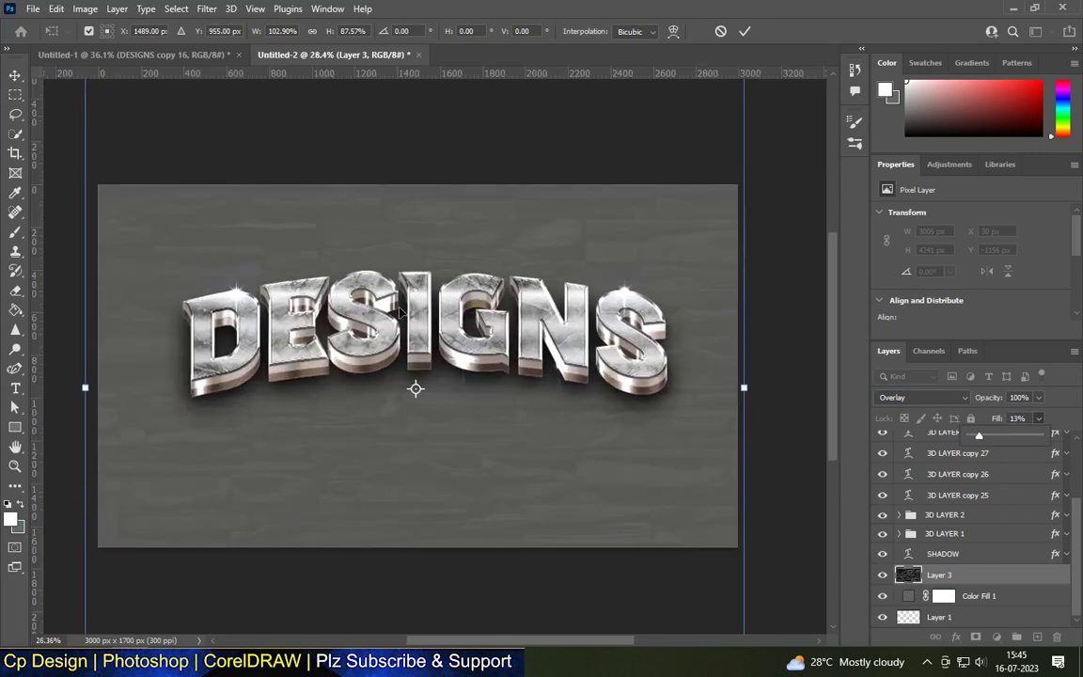
scroll(416, 266, "up", 1)
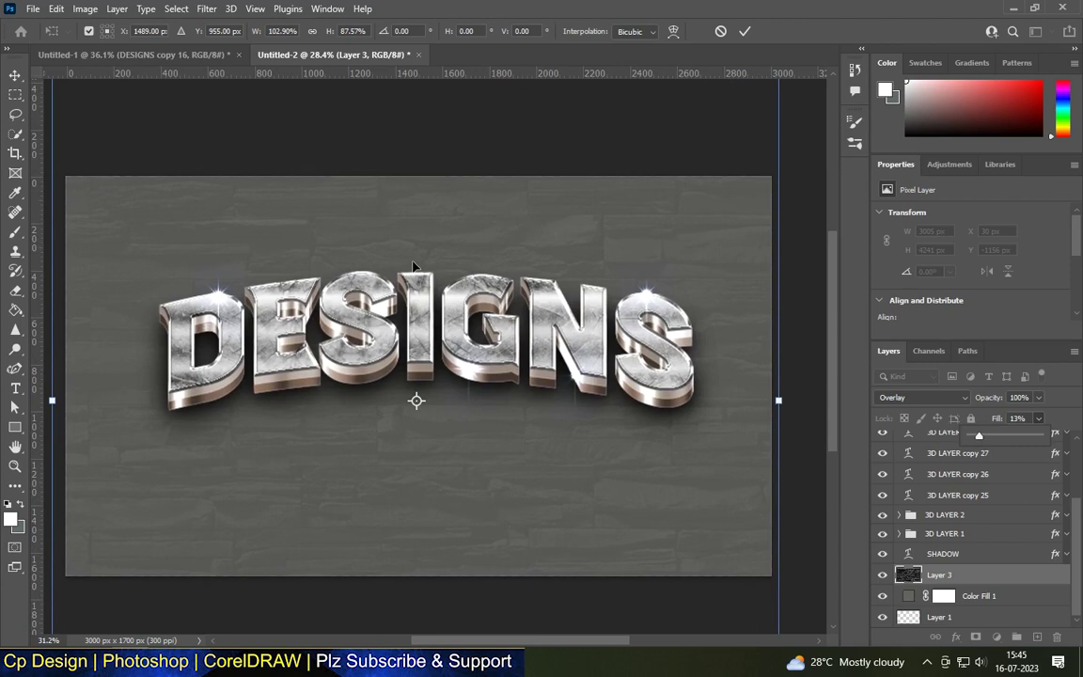
scroll(414, 266, "up", 2)
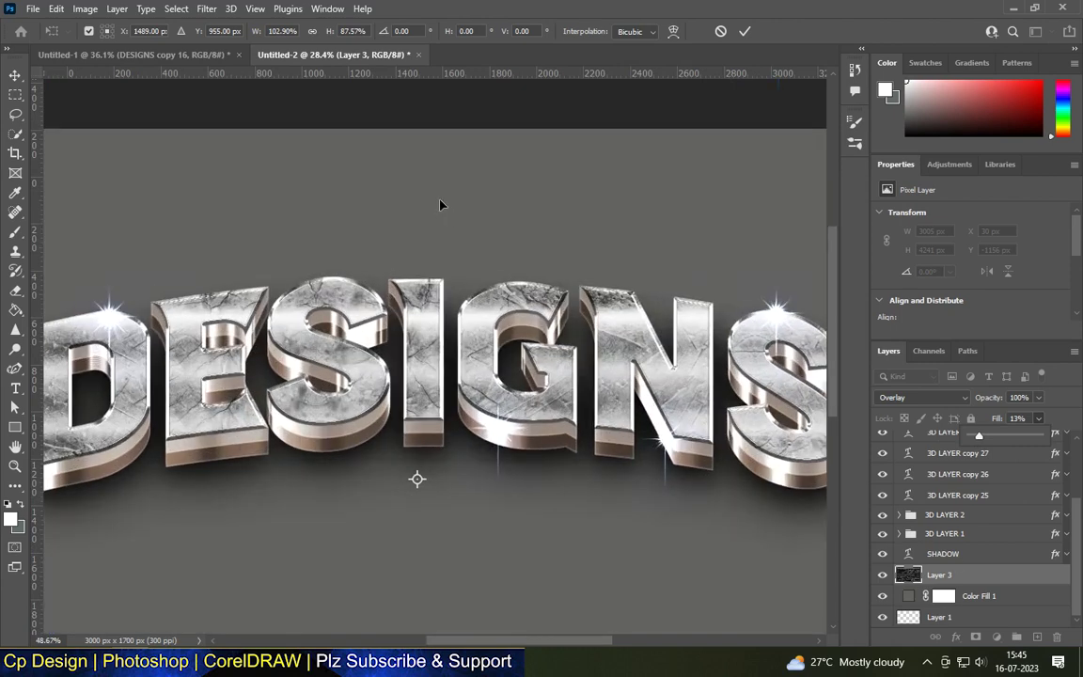
scroll(440, 205, "down", 2)
scroll(395, 220, "down", 1)
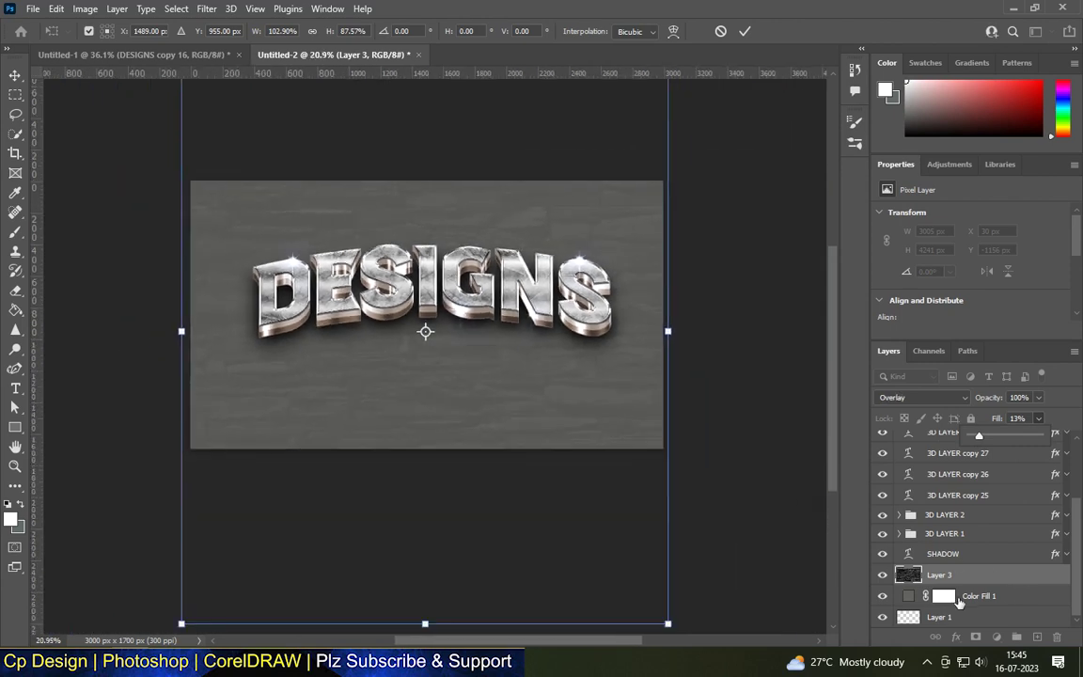
Step: Open the Filter Gallery on Color Fill 1, converting it for smart filtering
left_click(962, 595)
left_click(206, 9)
left_click(229, 91)
left_click(486, 249)
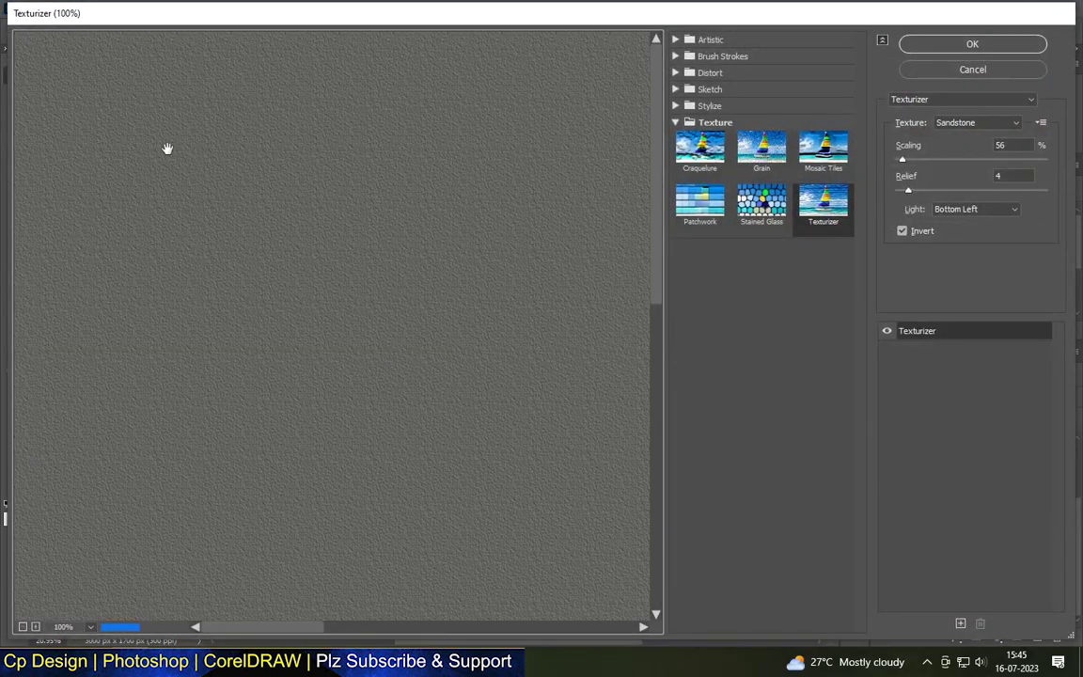
Step: Apply a Brick Texturizer at 63% scaling, then stamp all visible layers into Layer 4
left_click(1014, 123)
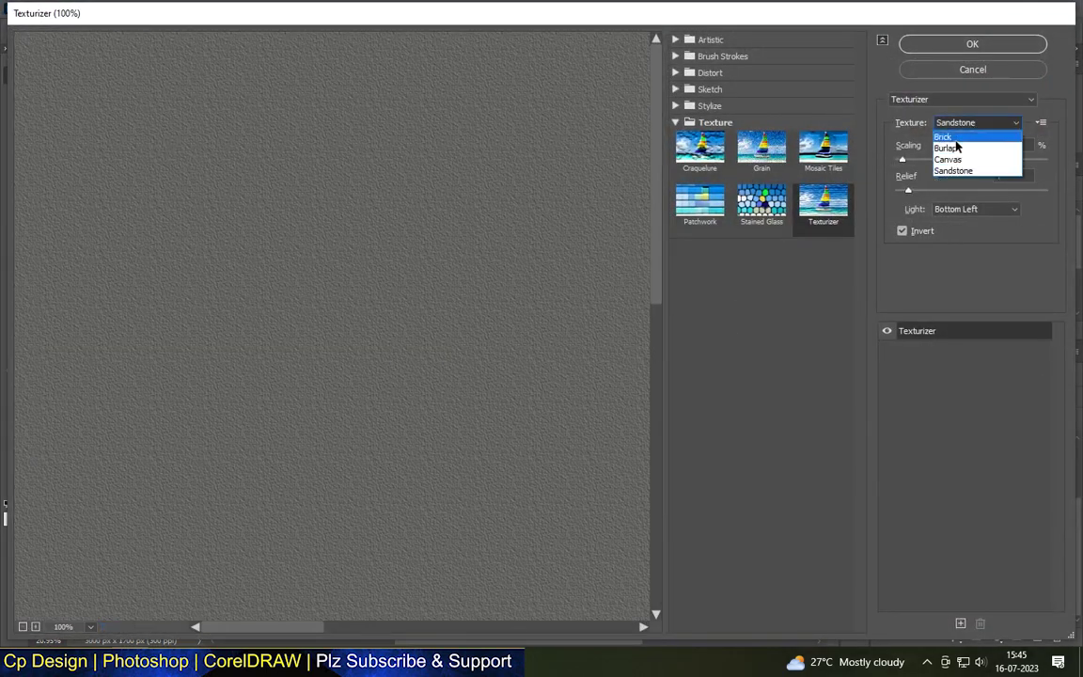
left_click(956, 140)
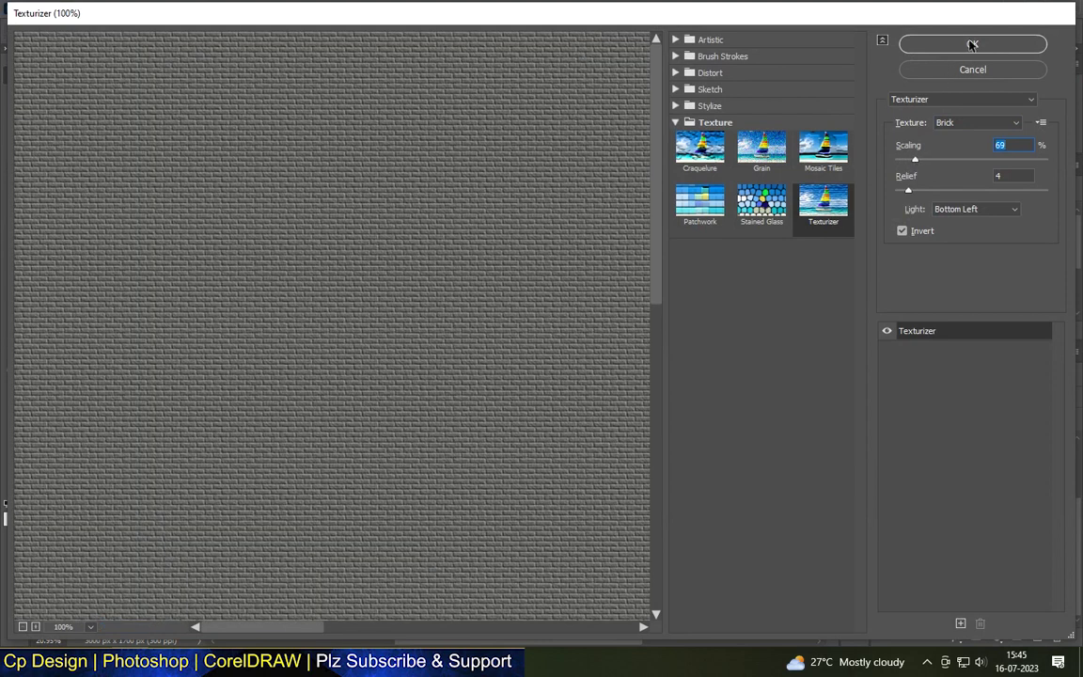
left_click(969, 43)
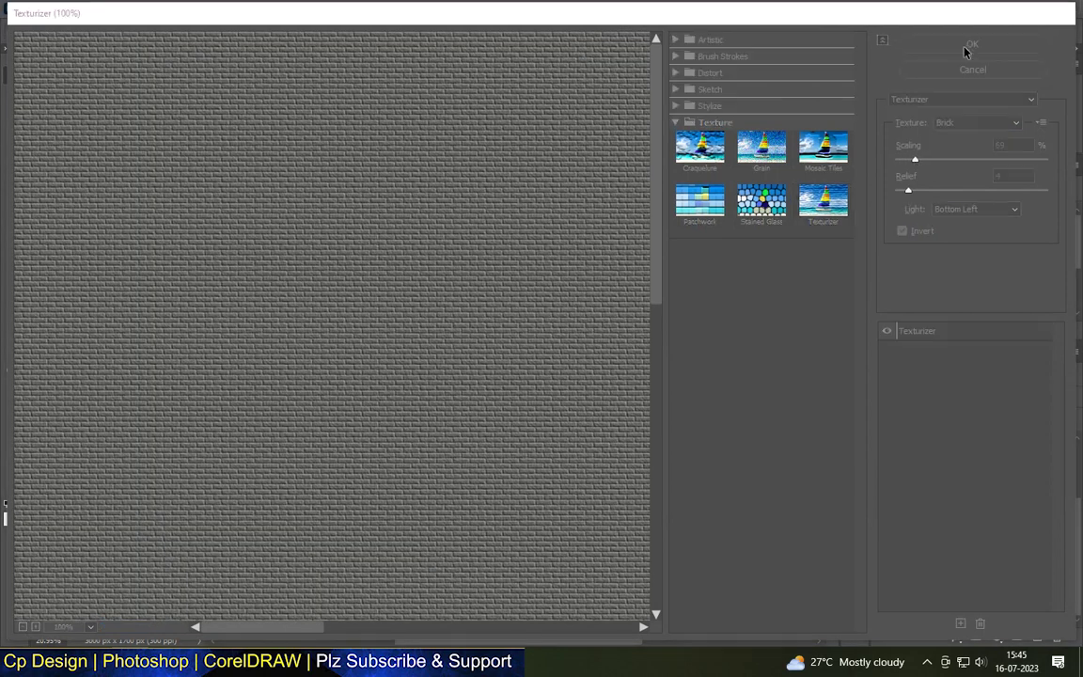
key("ctrl+shift+alt+e")
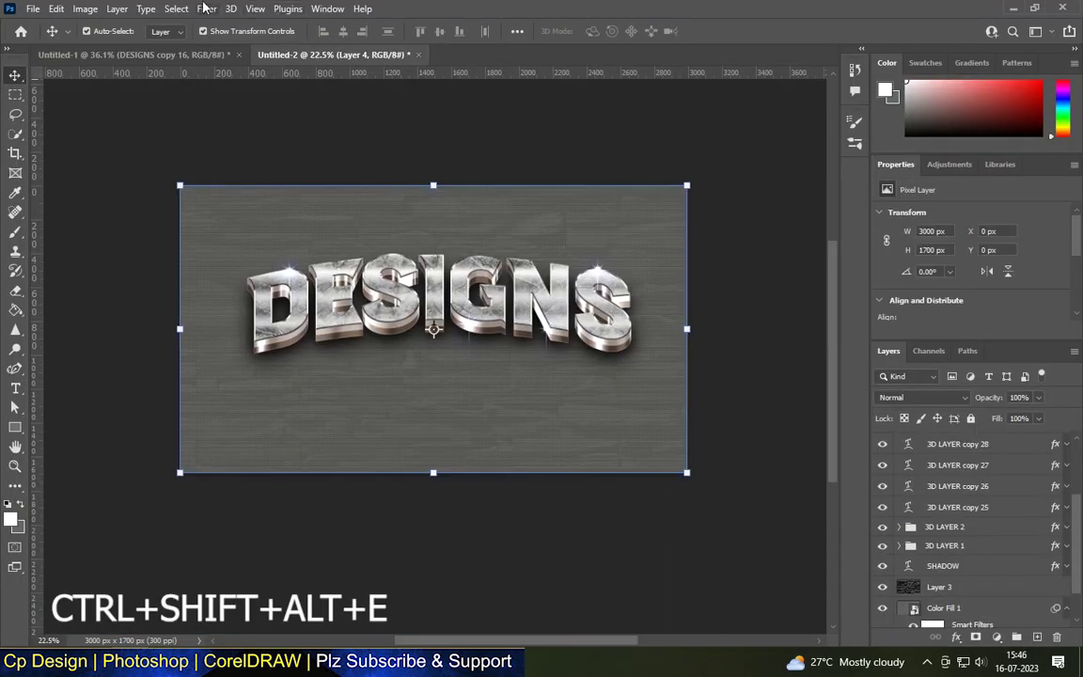
Step: Open the Camera Raw Filter on stamped Layer 4 and expand the Basic panel
left_click(206, 8)
left_click(234, 120)
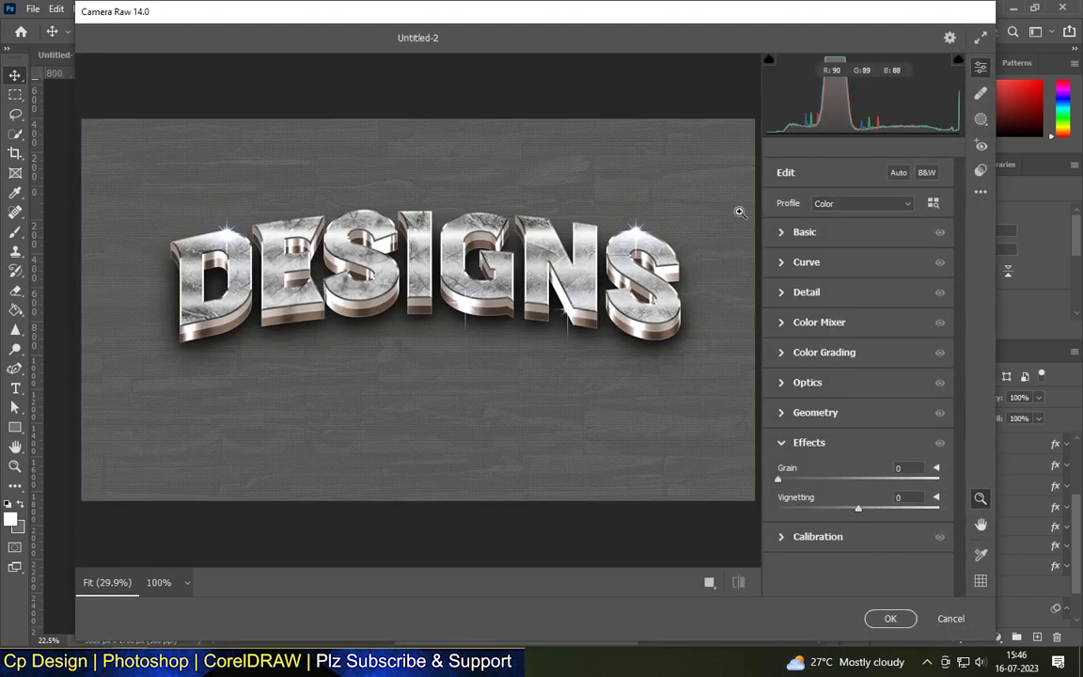
left_click(790, 234)
Step: Cool Temperature to -8 and adjust exposure, contrast, highlights, whites and blacks
left_click_drag(853, 252, 851, 254)
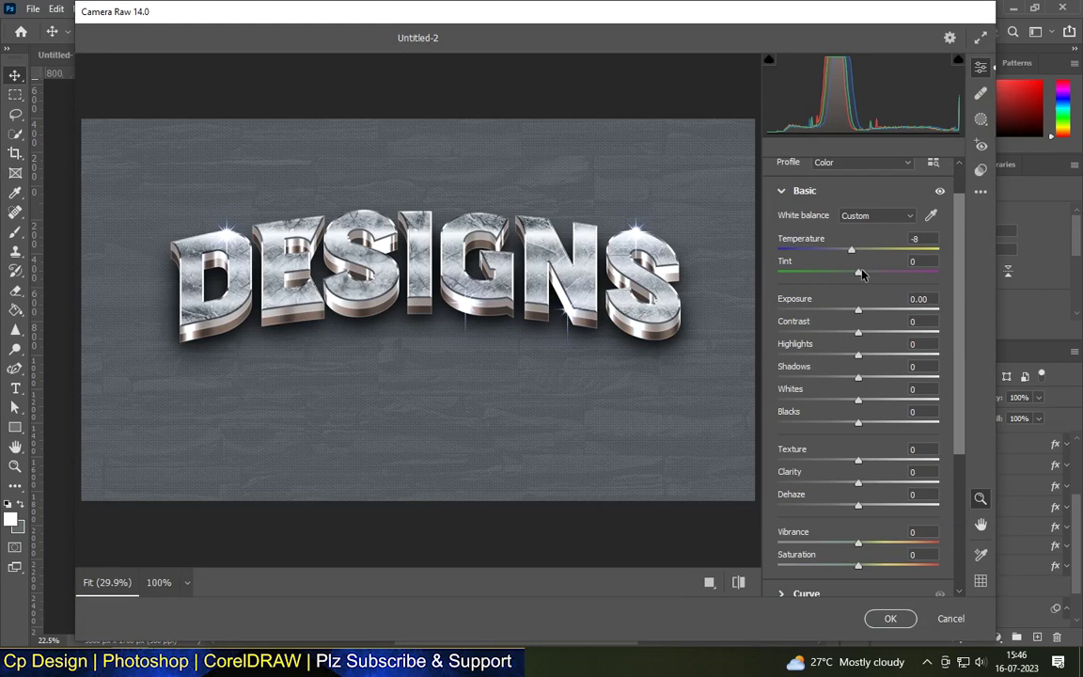
left_click_drag(860, 274, 852, 276)
left_click_drag(864, 312, 863, 310)
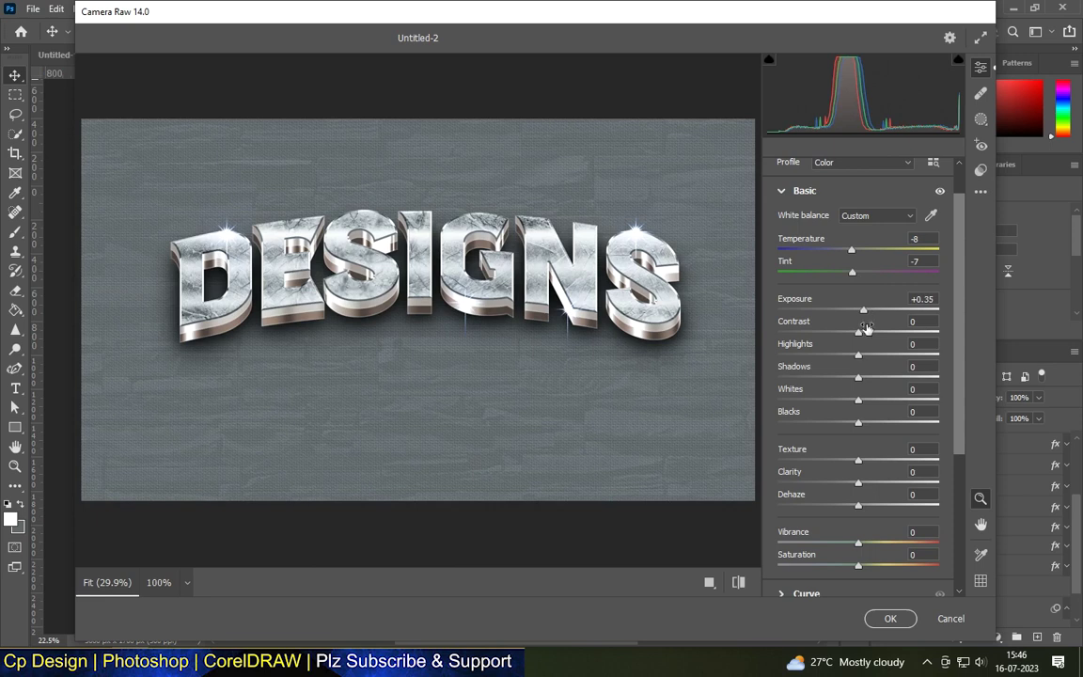
left_click_drag(864, 336, 863, 335)
left_click_drag(864, 314, 858, 310)
left_click_drag(857, 355, 851, 377)
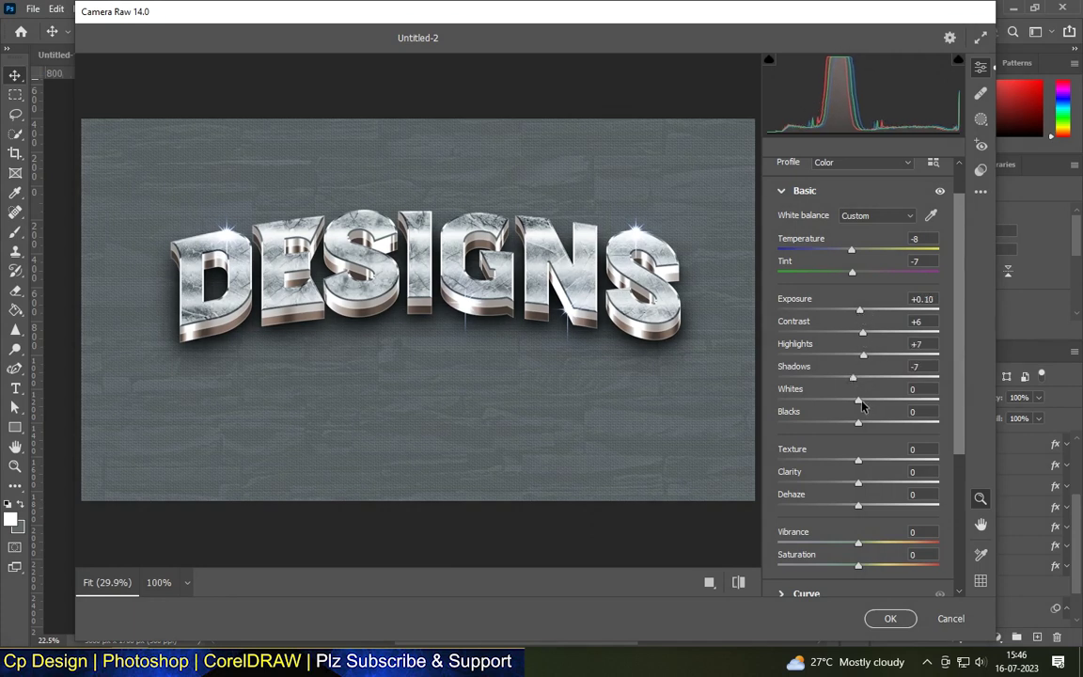
left_click(863, 399)
left_click_drag(854, 427, 852, 427)
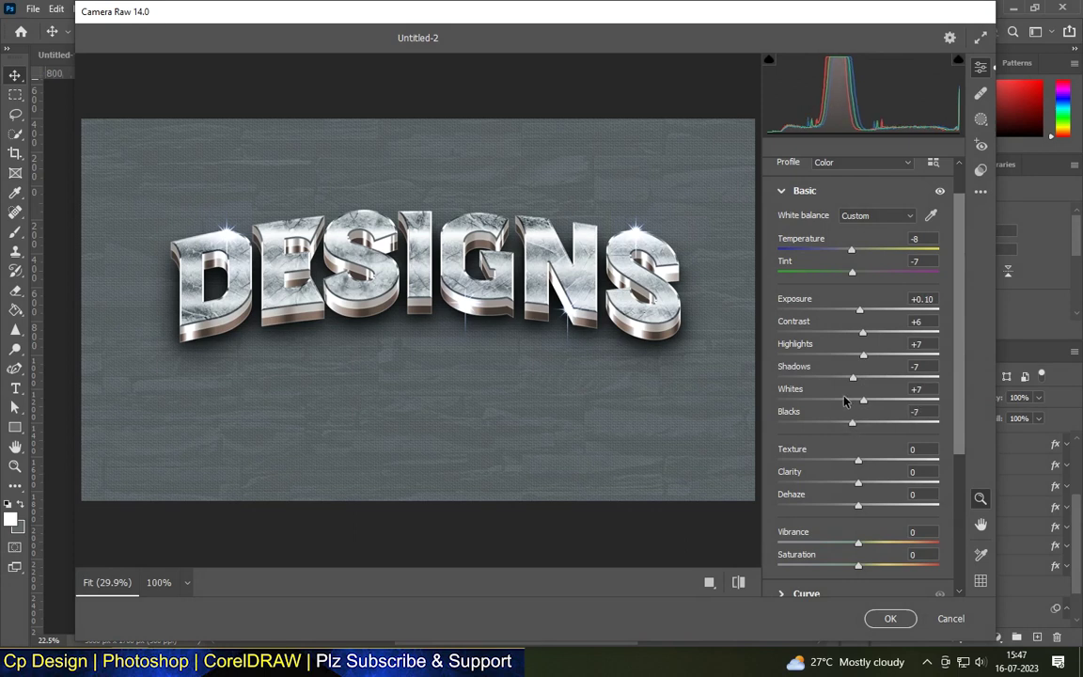
Step: Add texture, clarity, dehaze and vibrance, reset Tint to 0, and lower whites slightly
left_click(878, 459)
left_click(879, 482)
left_click(880, 505)
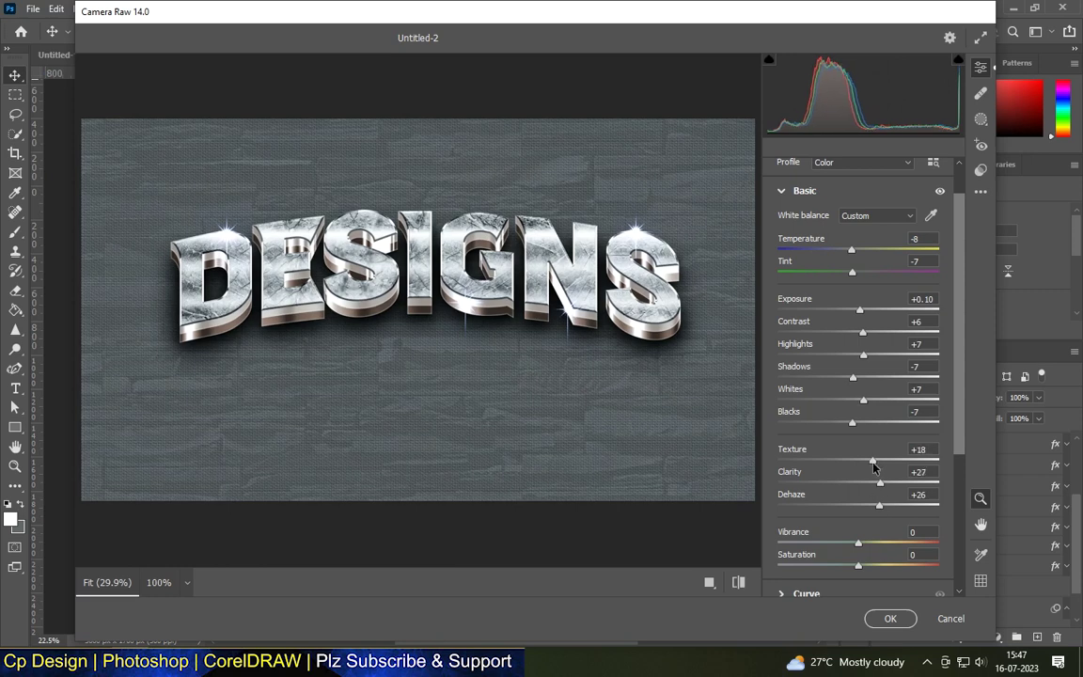
left_click(875, 484)
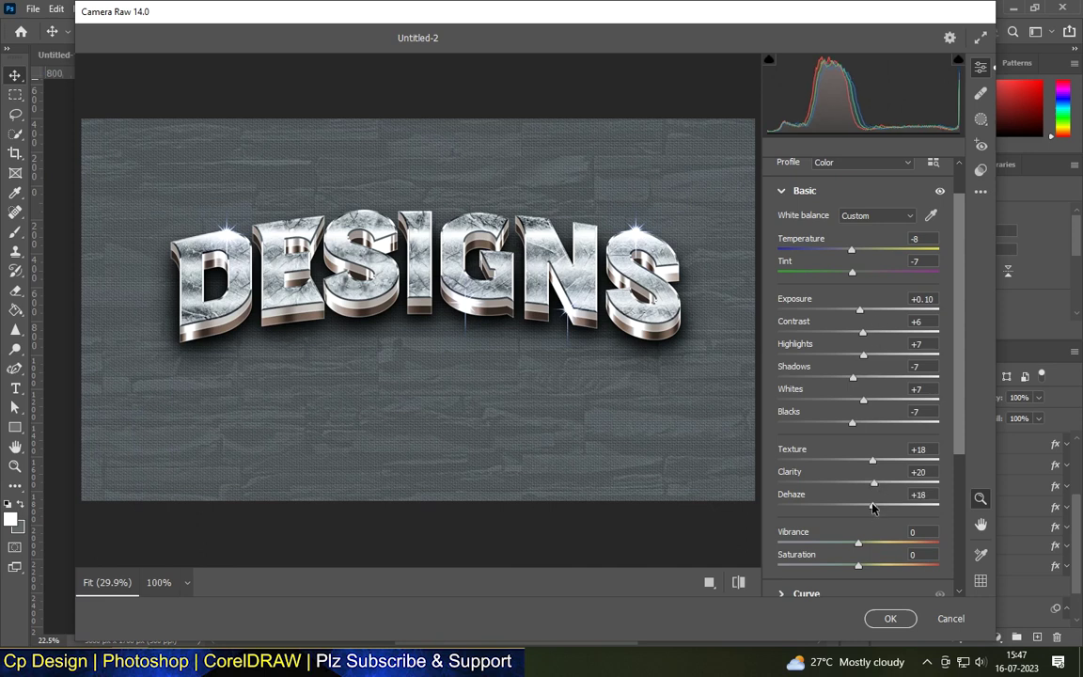
mouse_move(884, 546)
left_mouse_down()
mouse_move(976, 555)
mouse_move(867, 562)
mouse_move(969, 567)
mouse_move(866, 567)
left_mouse_up()
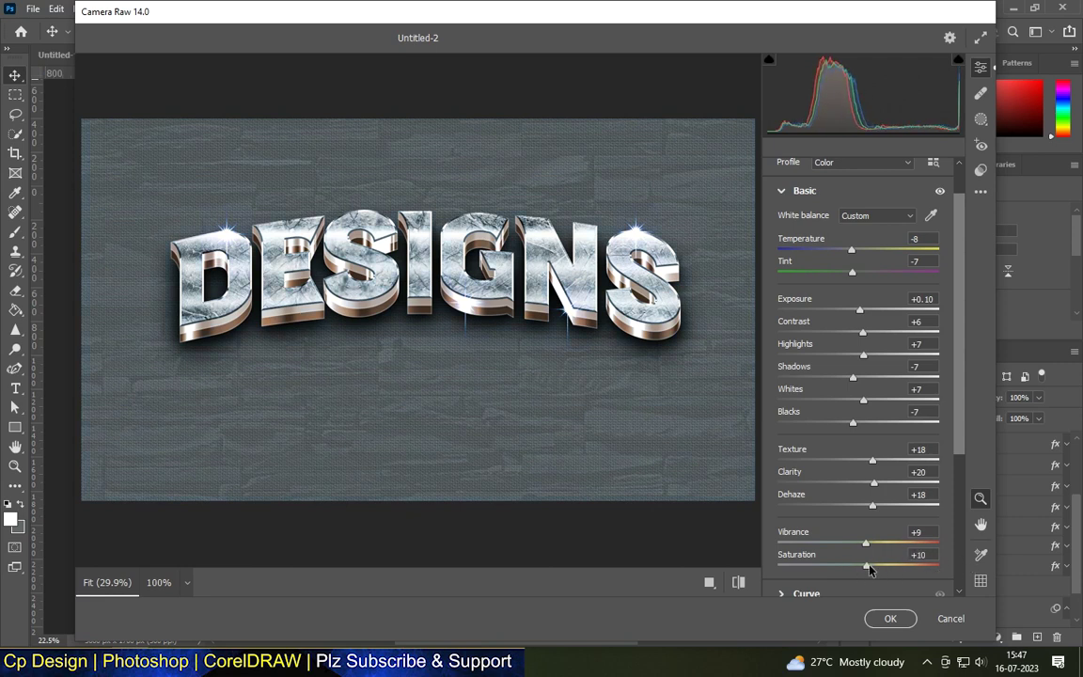
left_click(870, 551)
mouse_move(852, 272)
left_mouse_down()
mouse_move(808, 276)
mouse_move(853, 273)
left_mouse_up()
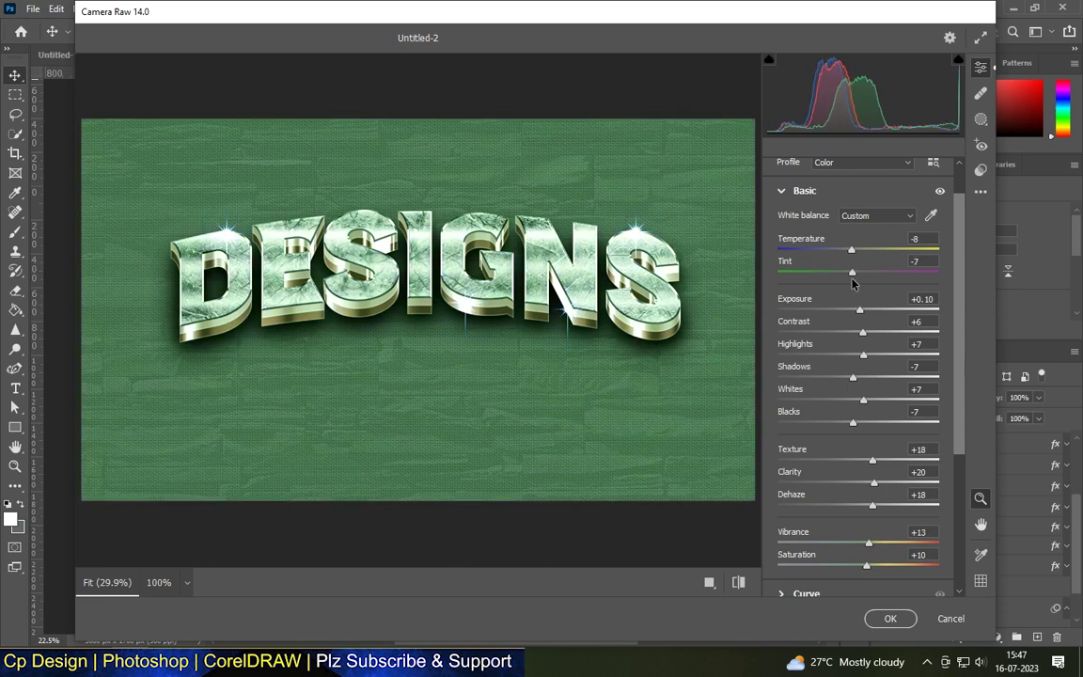
double_click(853, 272)
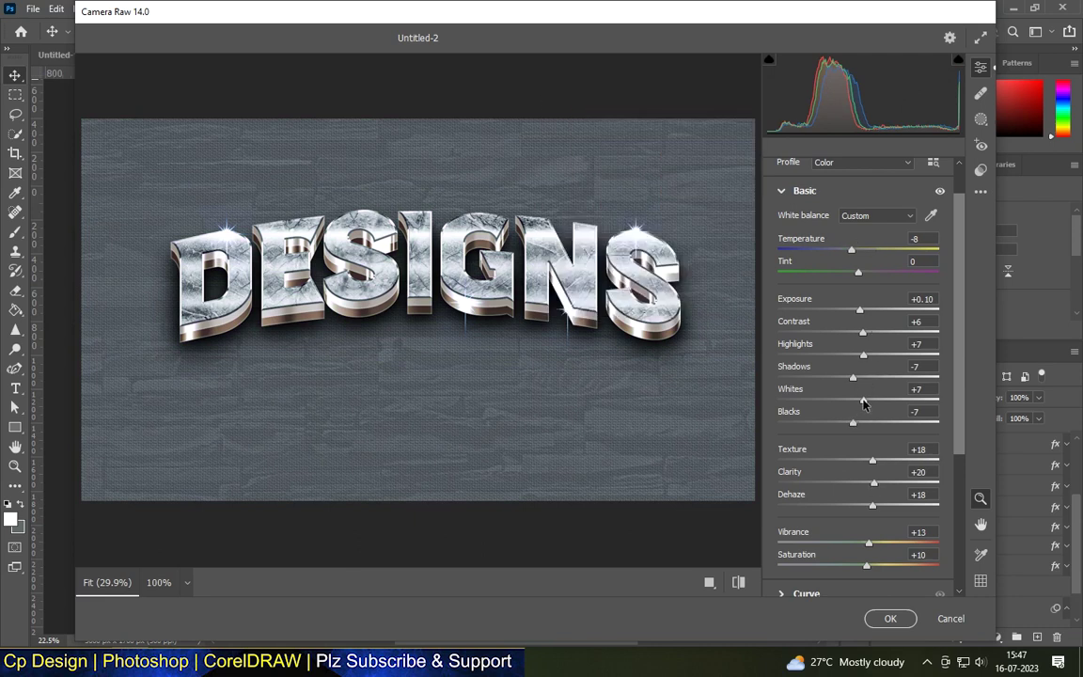
left_click_drag(863, 405, 859, 406)
Step: Type exact tone values, settling Contrast at +3
left_click(913, 366)
type("5")
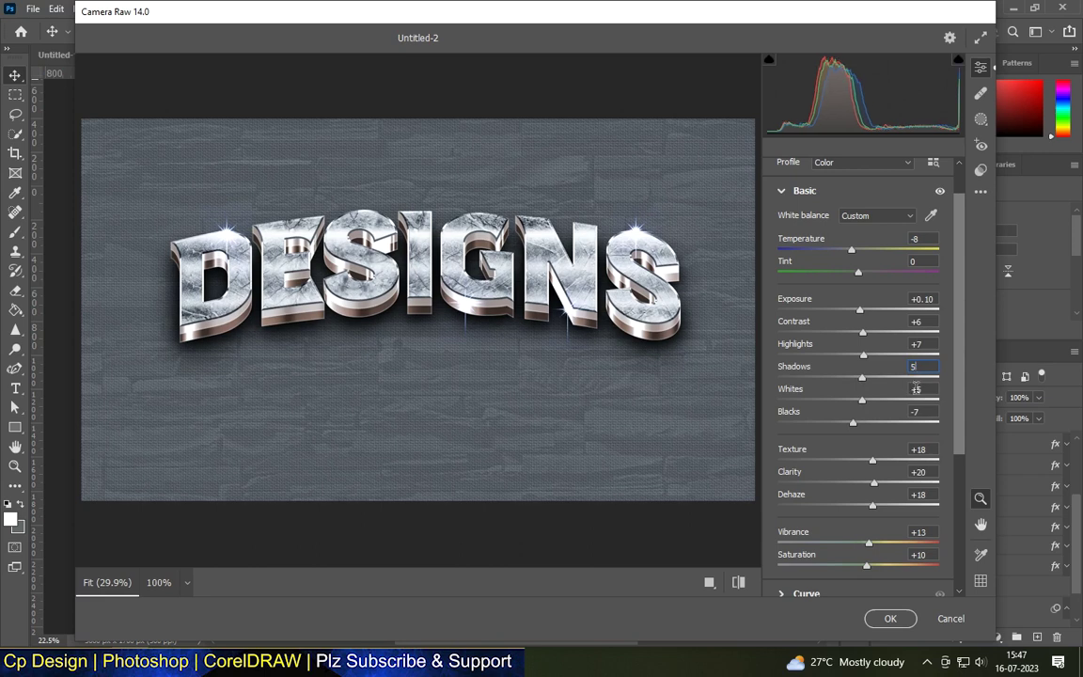
type("+53")
key("Return")
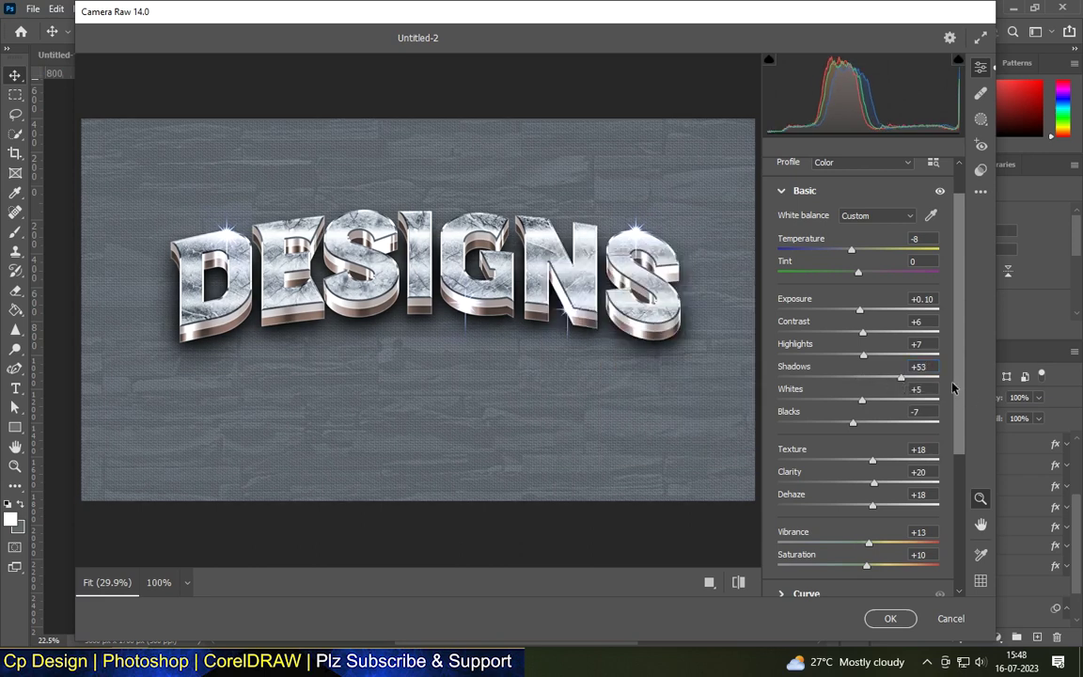
type("3")
key("Return")
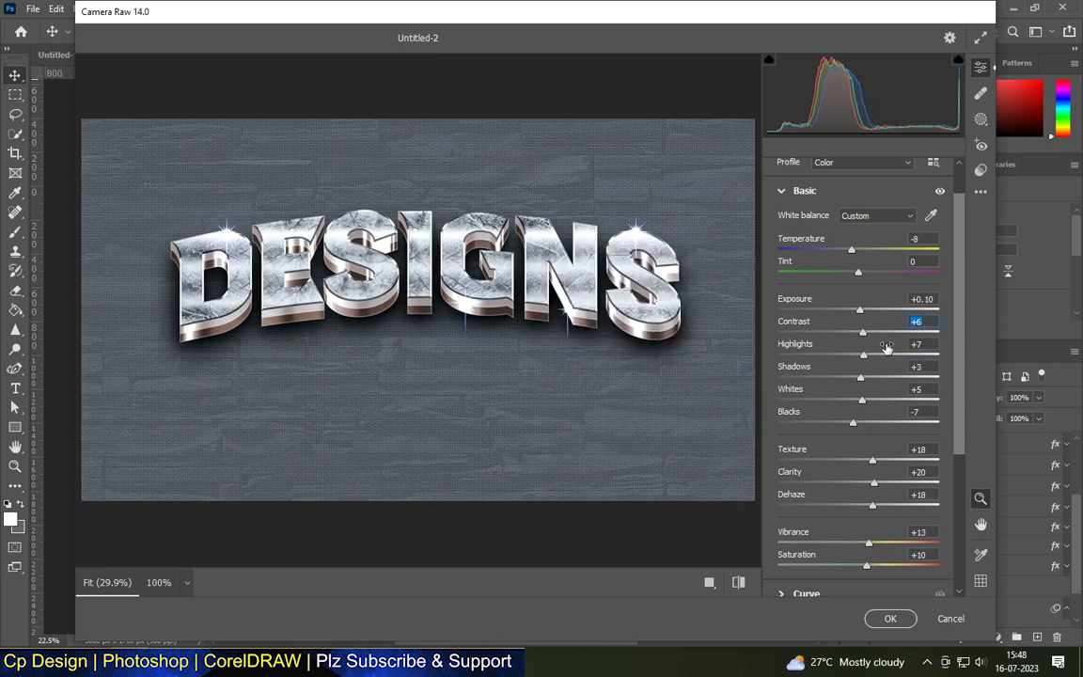
type("+3")
key("Return")
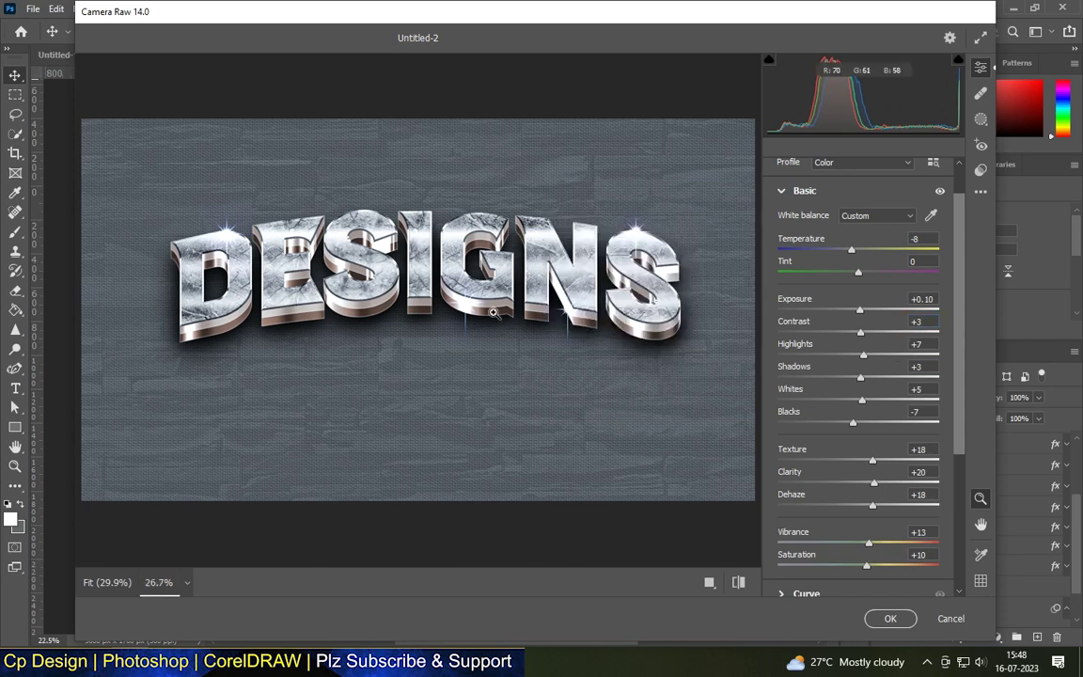
left_click_drag(493, 312, 428, 312)
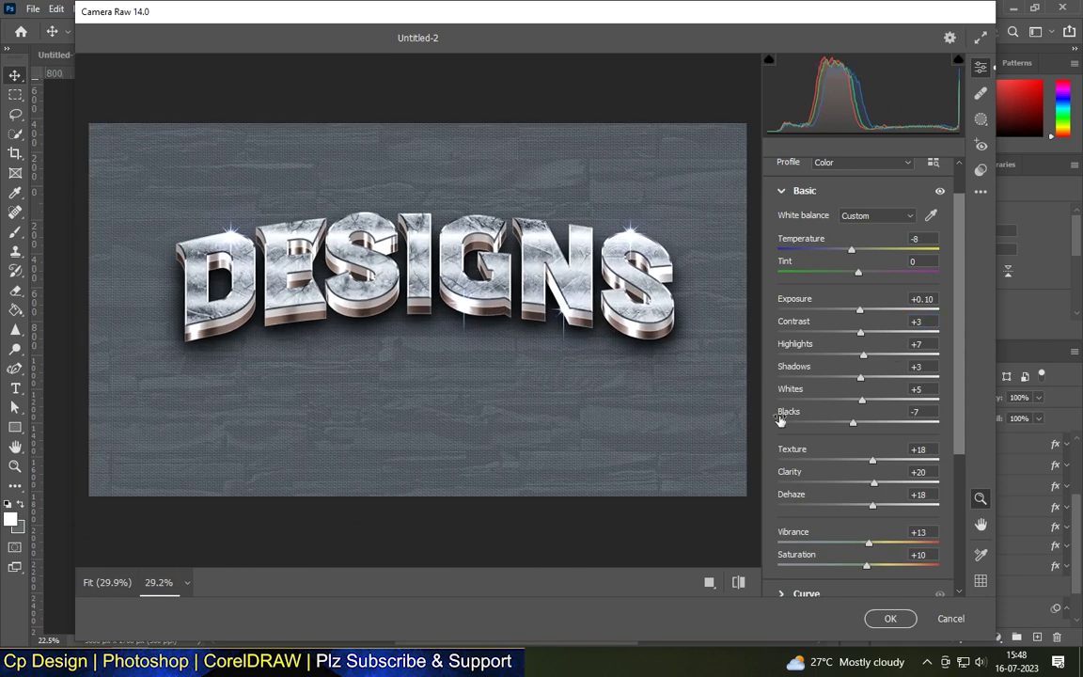
Step: Enter Texture +15, Clarity +16, Dehaze +15, Vibrance +10 and Saturation +12
left_click(917, 450)
key("Tab")
type("16")
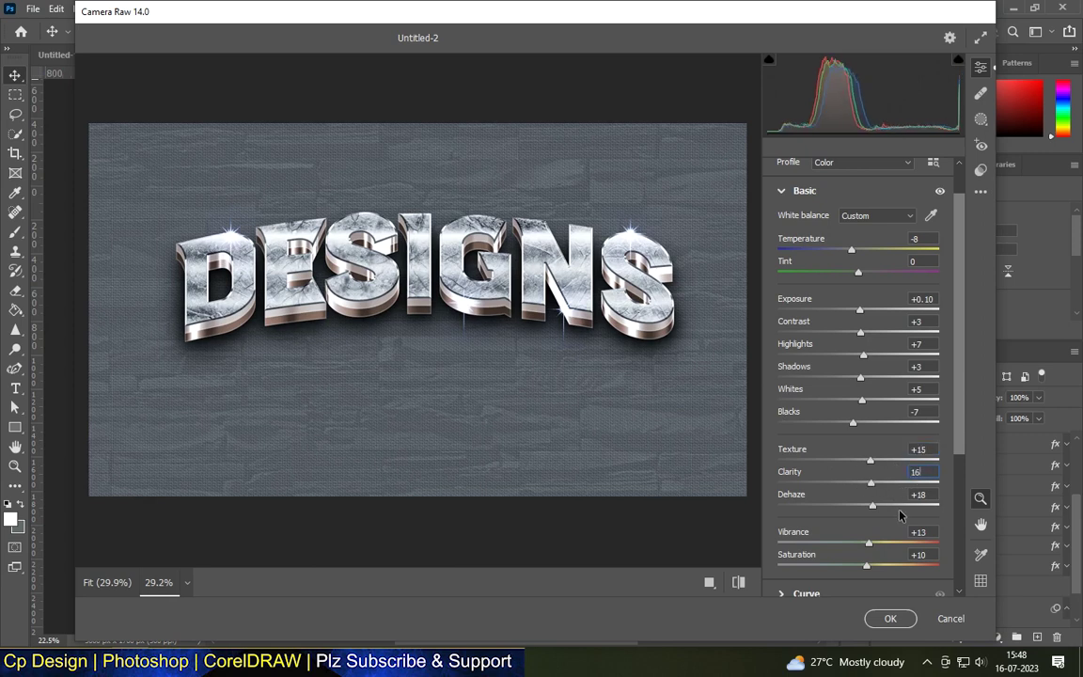
left_click(927, 494)
type("15")
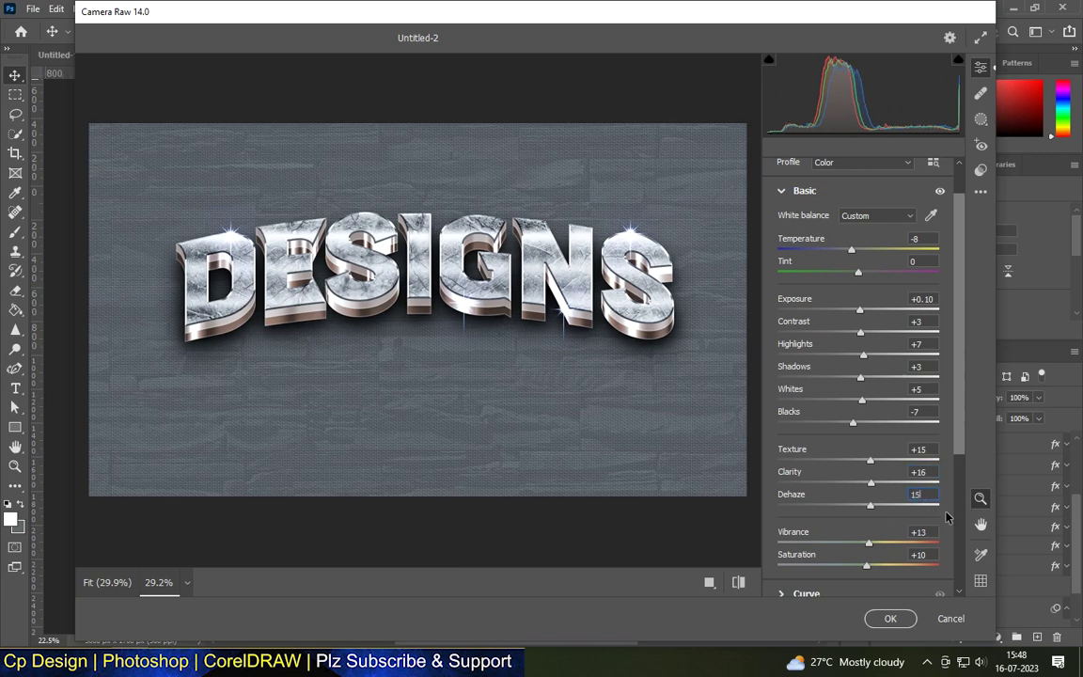
key("Tab")
type("10")
key("Tab")
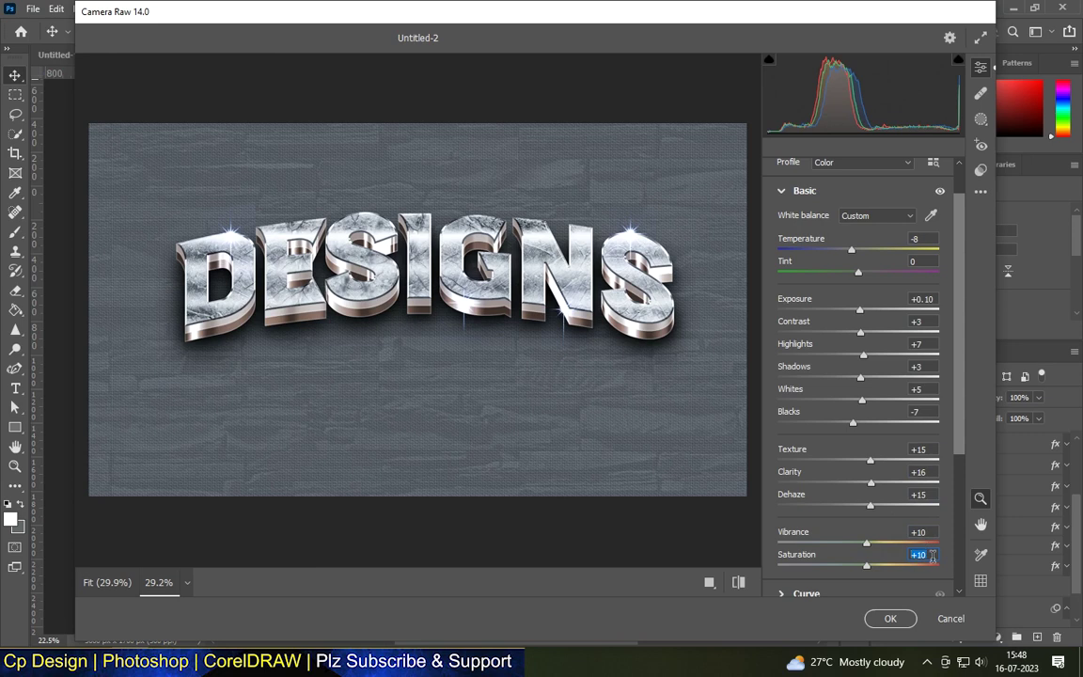
type("12")
Step: Set Effects Vignetting to -36 and apply the Camera Raw grading
scroll(893, 471, "down", 3)
scroll(894, 470, "down", 3)
scroll(893, 470, "down", 3)
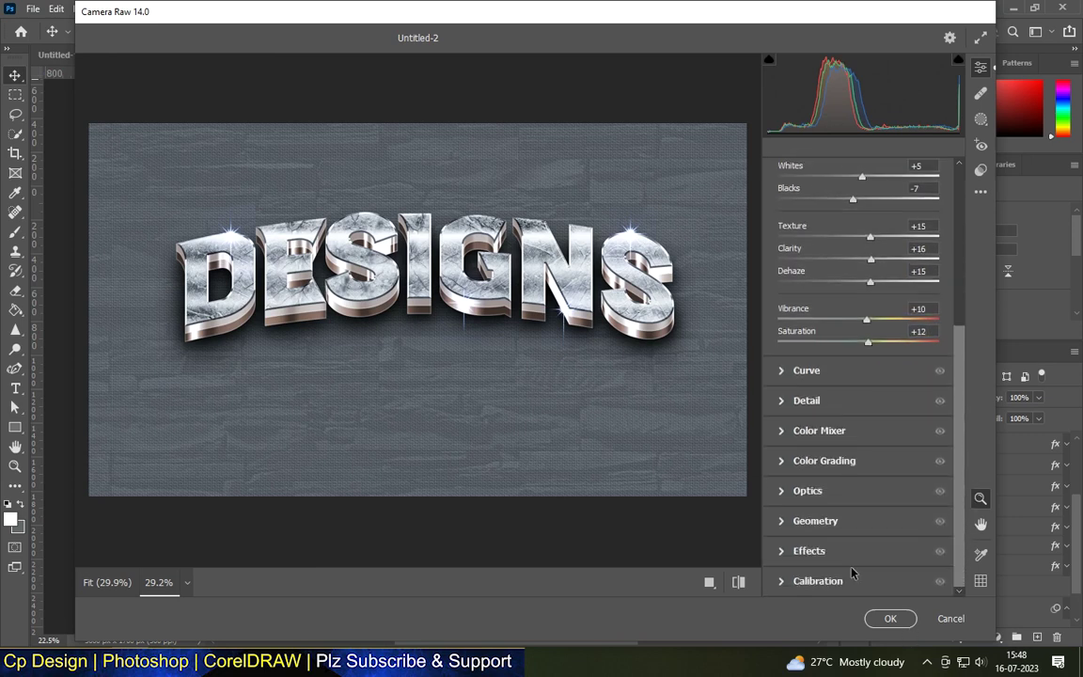
left_click(826, 551)
left_click_drag(844, 512, 829, 512)
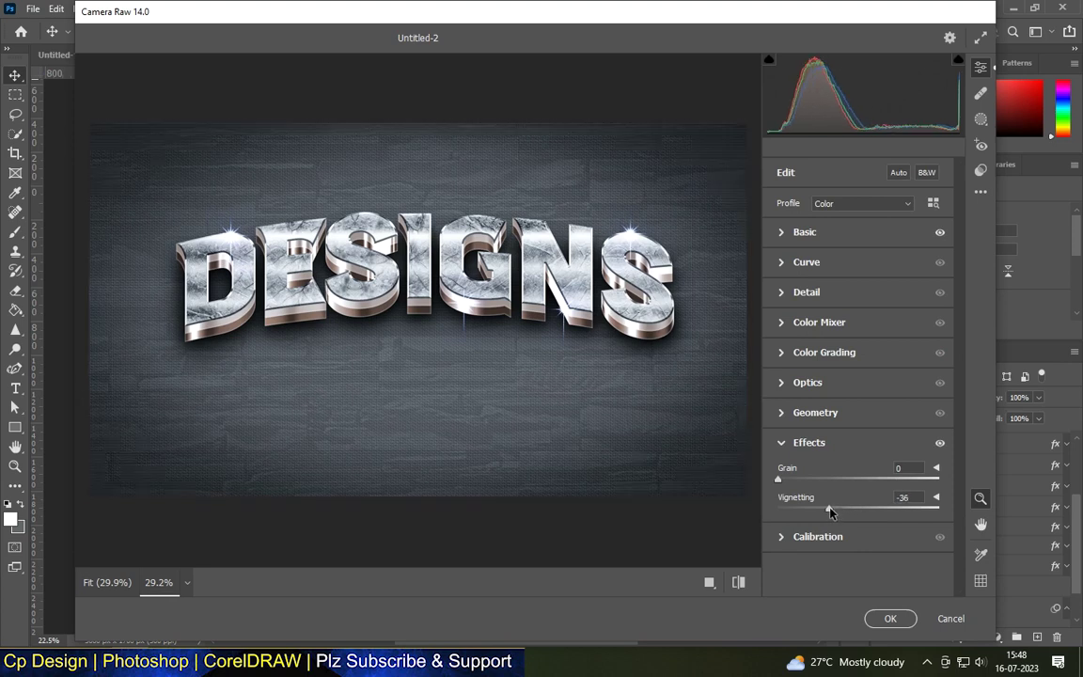
key("Return")
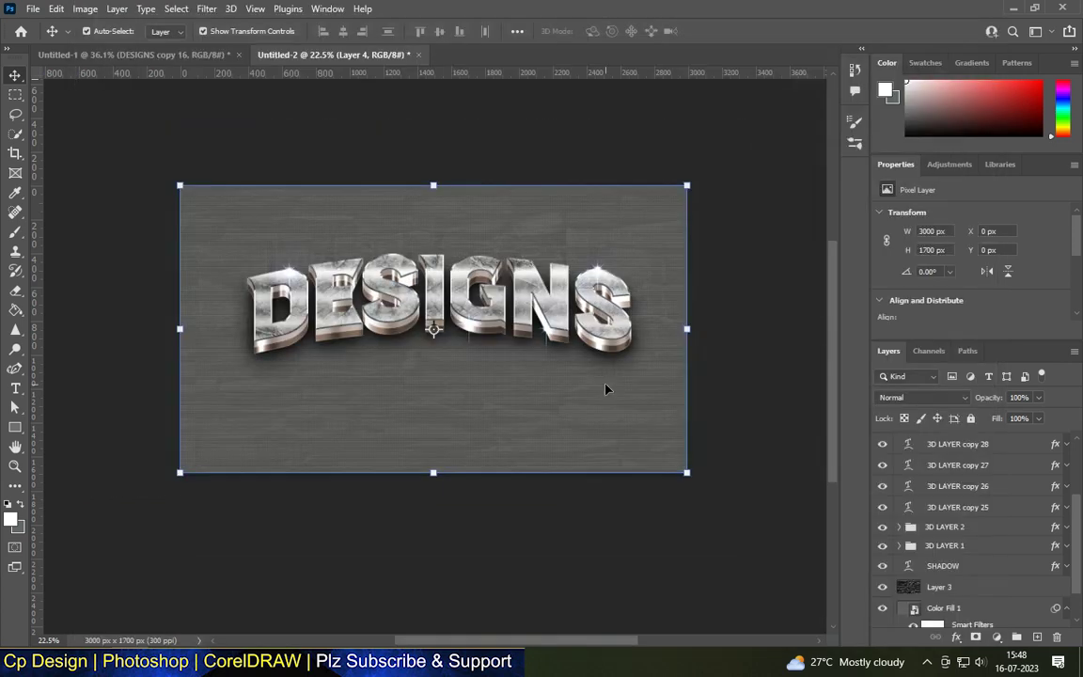
Step: Fit the image on screen with Ctrl+0, then zoom in and out to inspect the lettering
key("ctrl+0")
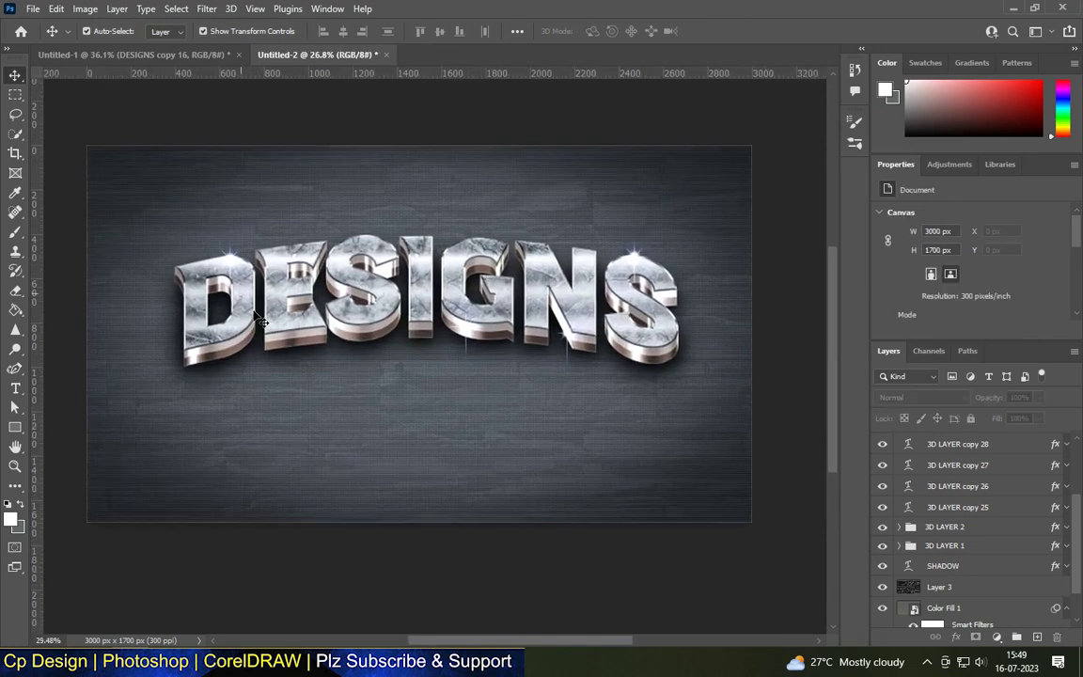
scroll(256, 318, "up", 4)
scroll(256, 320, "up", 3)
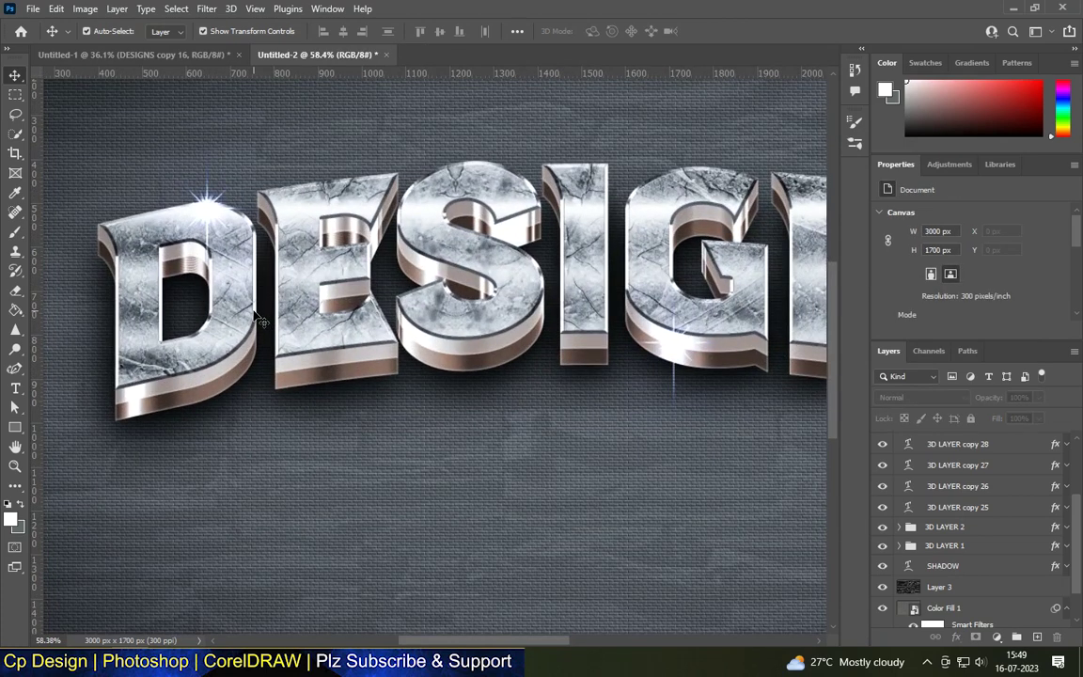
scroll(261, 319, "down", 3)
scroll(517, 560, "down", 2)
scroll(455, 285, "up", 3)
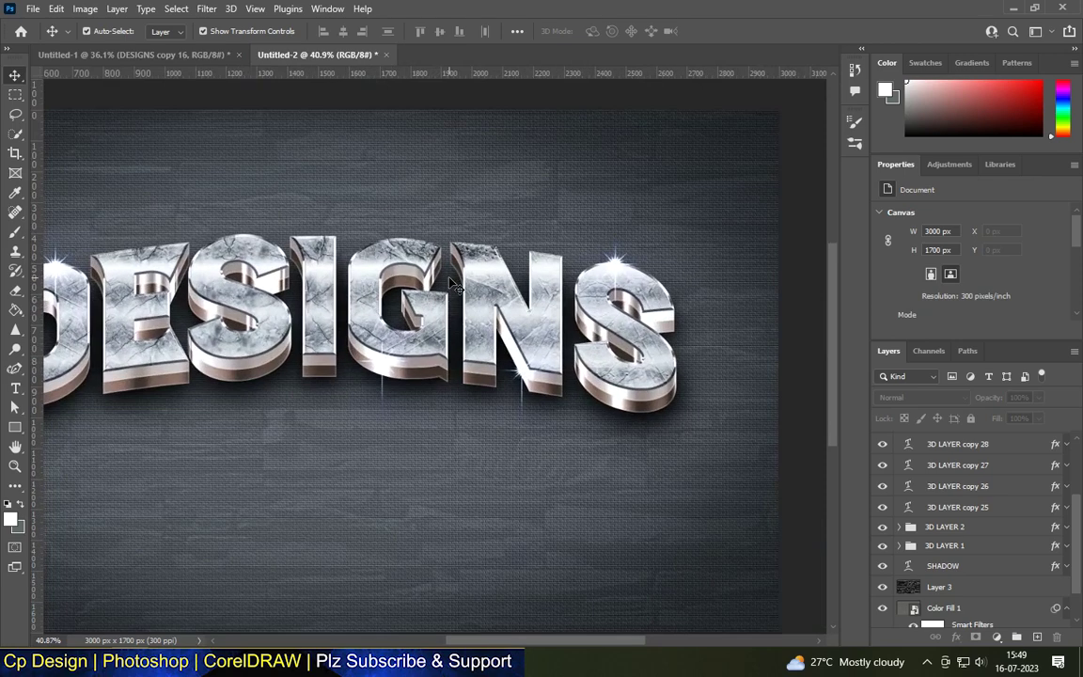
scroll(386, 353, "up", 4)
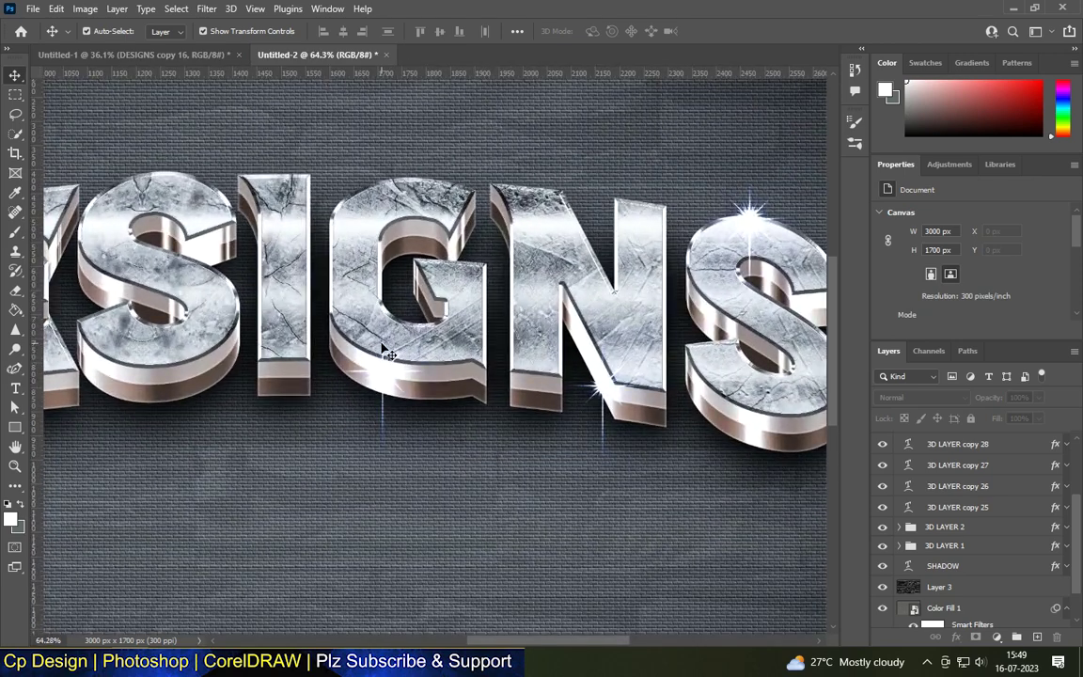
scroll(460, 295, "up", 2)
scroll(461, 298, "up", 2)
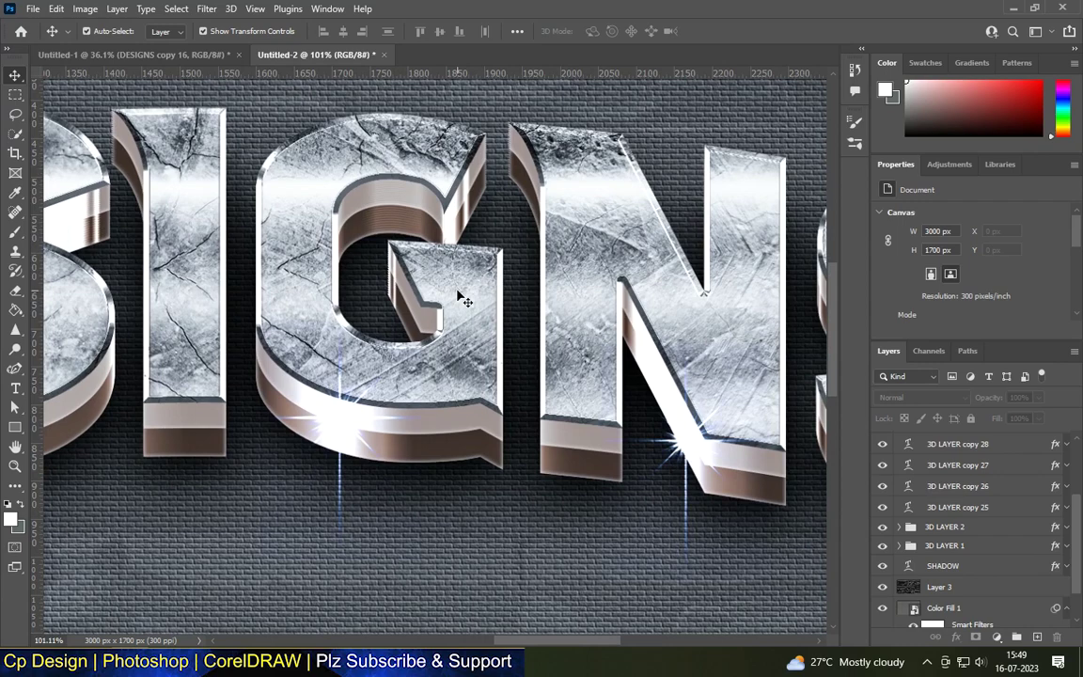
scroll(461, 298, "down", 2)
scroll(461, 298, "down", 1)
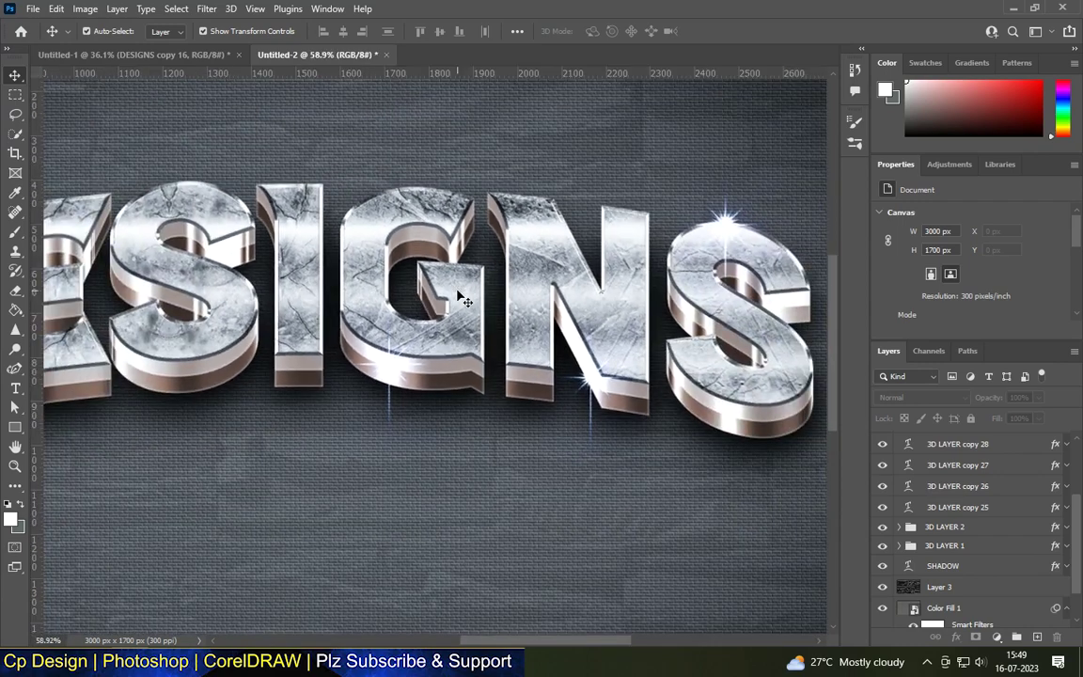
scroll(461, 298, "down", 2)
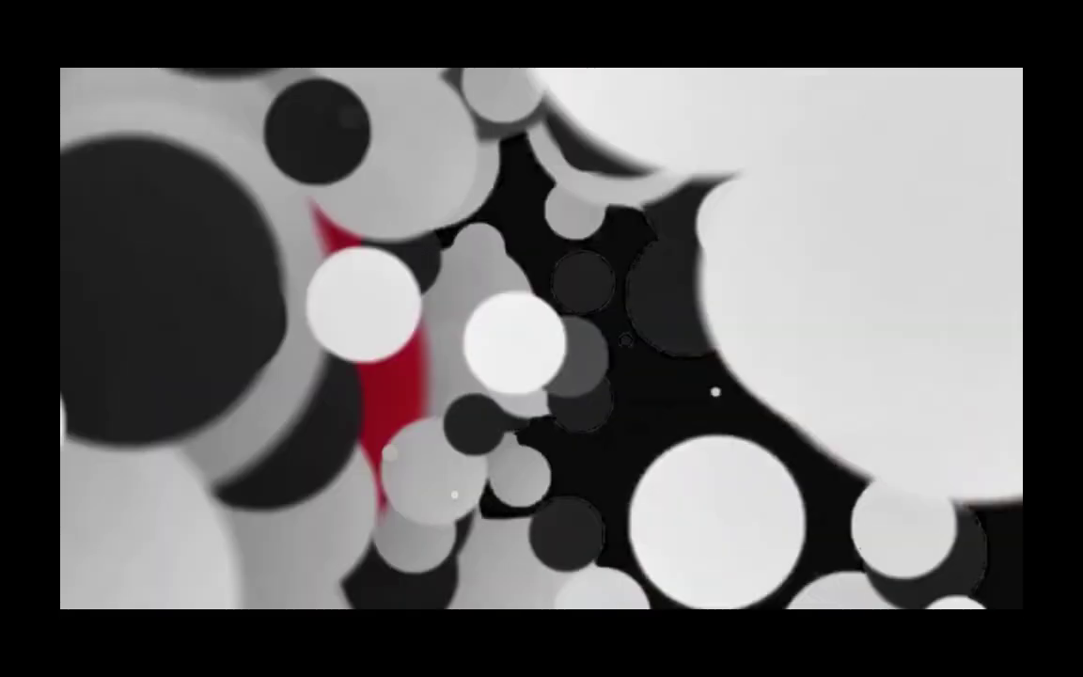